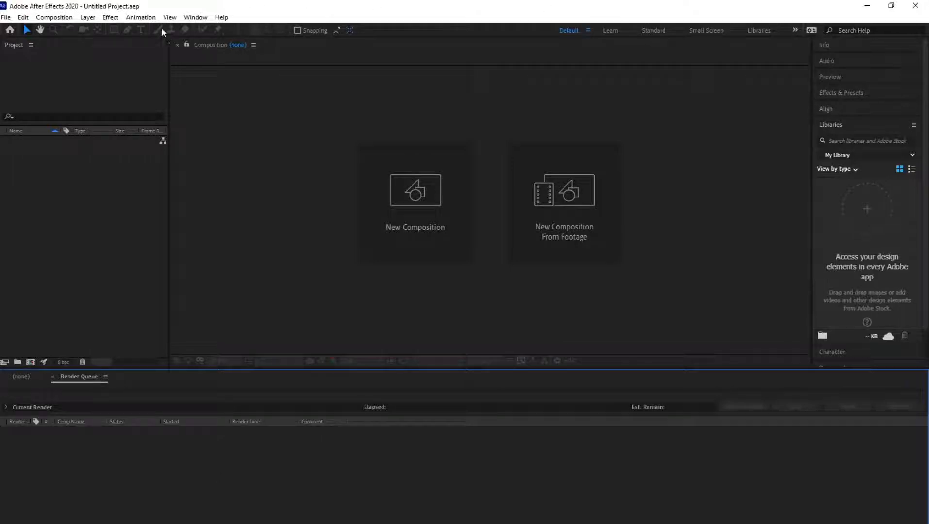
- Create a new composition with the HDTV 1080 29.97 preset and a 30-second duration
{"action": "left_click", "coordinate": [54, 17]}
{"action": "left_click", "coordinate": [81, 30]}
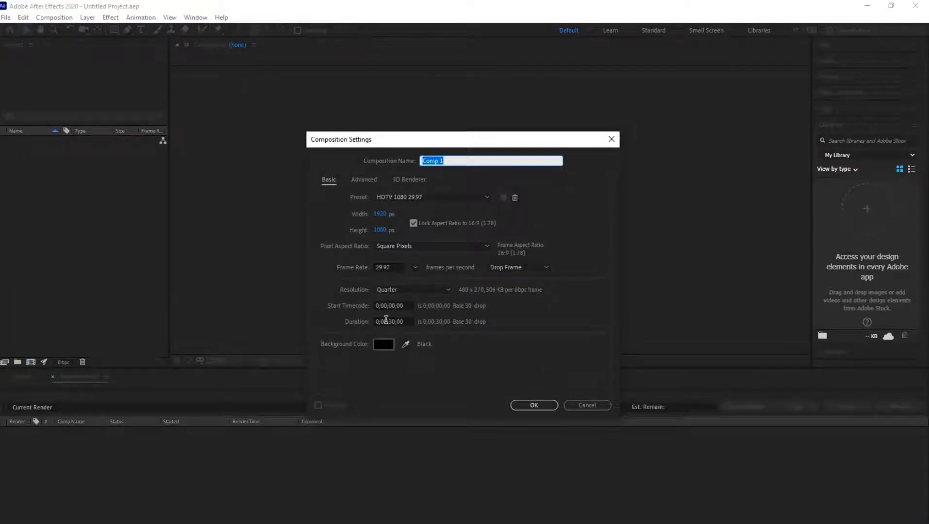
{"action": "left_click", "coordinate": [533, 405]}
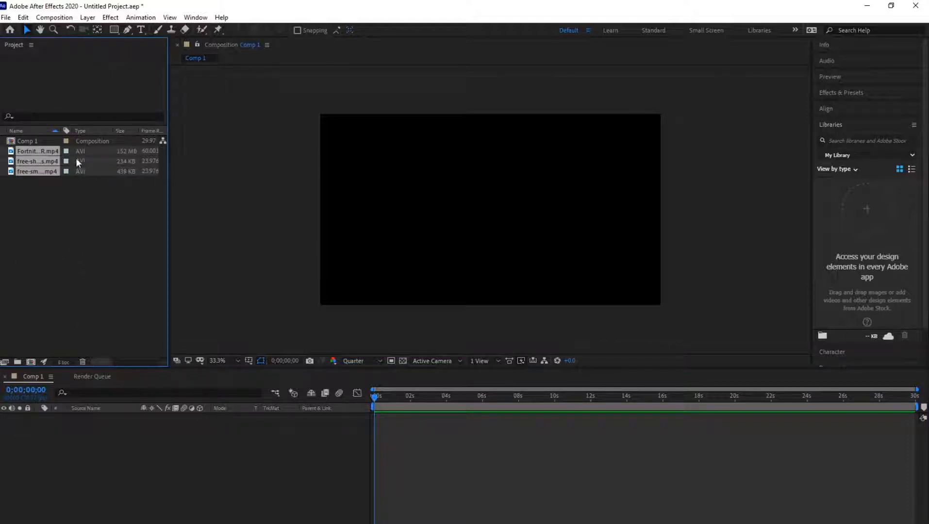
- Add the three imported video clips to the composition's timeline and place the Fortnite gameplay layer above the two overlay layers
{"action": "left_click_drag", "start_coordinate": [80, 156], "coordinate": [129, 435]}
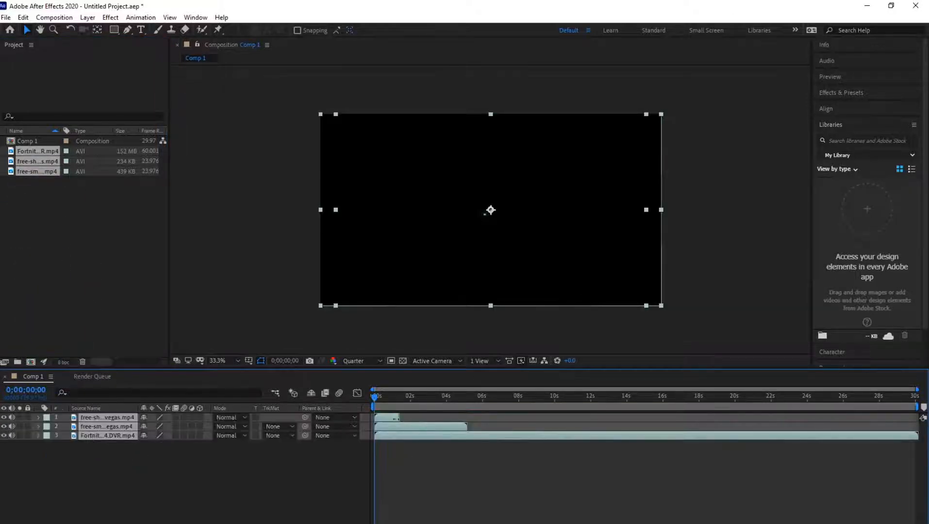
{"action": "left_click_drag", "start_coordinate": [375, 398], "coordinate": [392, 392]}
{"action": "left_click", "coordinate": [115, 443]}
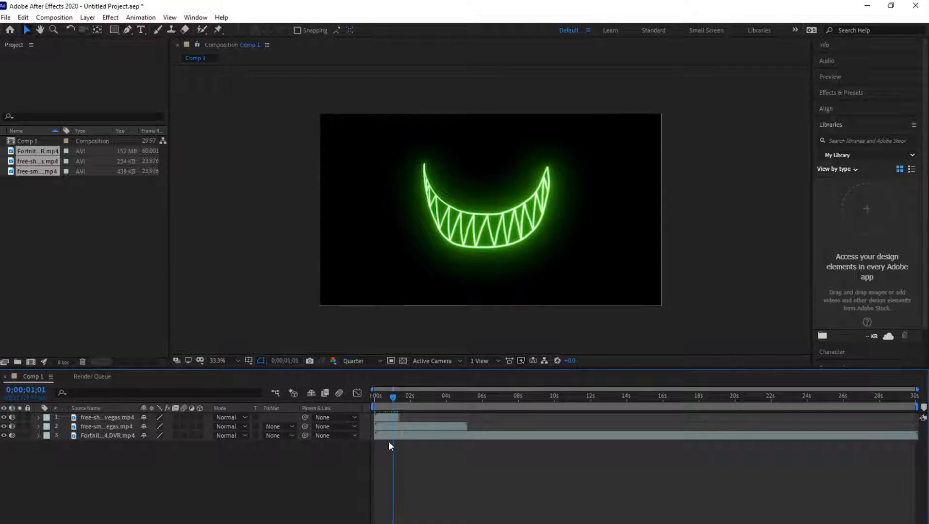
{"action": "mouse_move", "coordinate": [123, 418]}
{"action": "left_mouse_down"}
{"action": "mouse_move", "coordinate": [120, 444]}
{"action": "mouse_move", "coordinate": [123, 436]}
{"action": "left_mouse_up"}
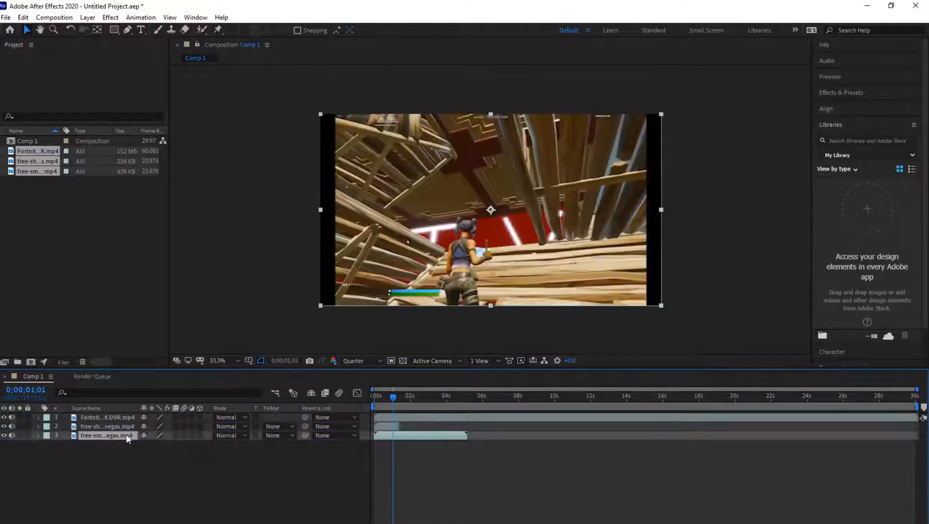
- Trim the Fortnite gameplay layer to about 7 seconds and enlarge it to fill the composition frame
{"action": "left_click_drag", "start_coordinate": [389, 398], "coordinate": [505, 397]}
{"action": "left_click", "coordinate": [381, 422]}
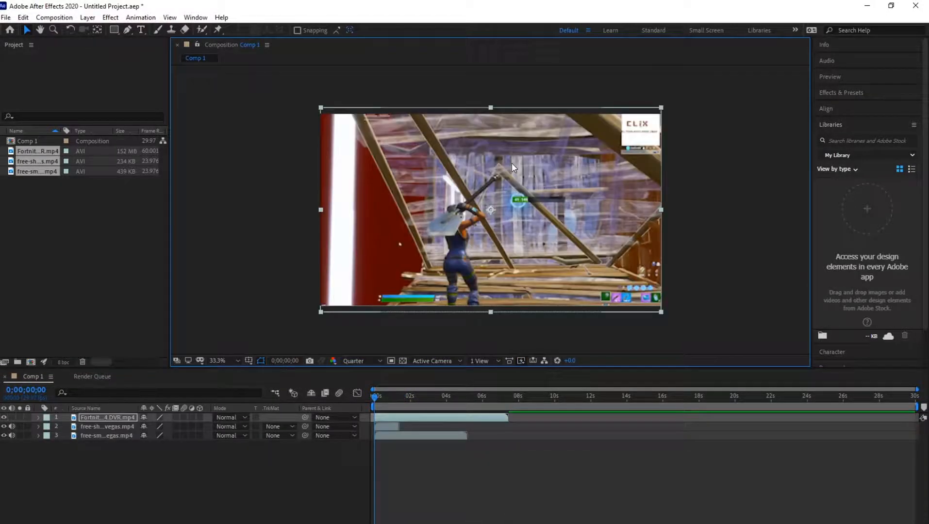
{"action": "left_click", "coordinate": [288, 184]}
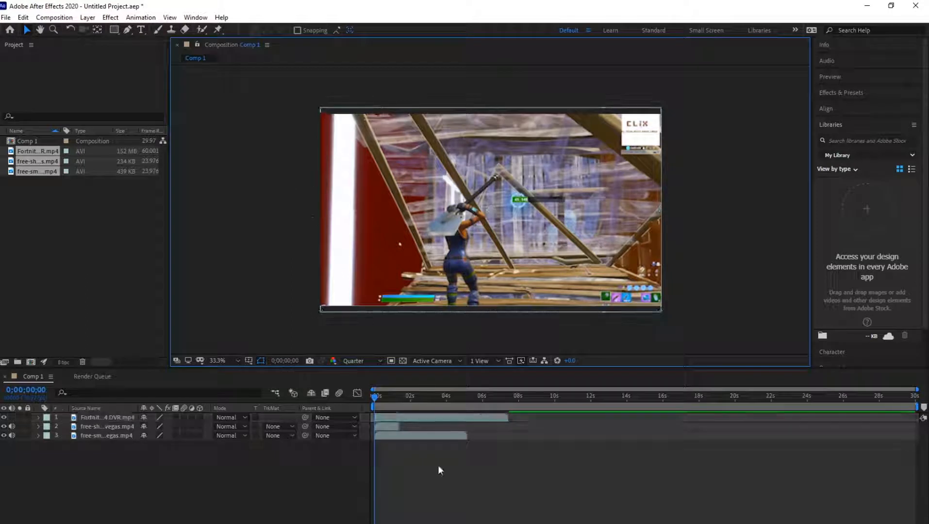
{"action": "left_click", "coordinate": [391, 418]}
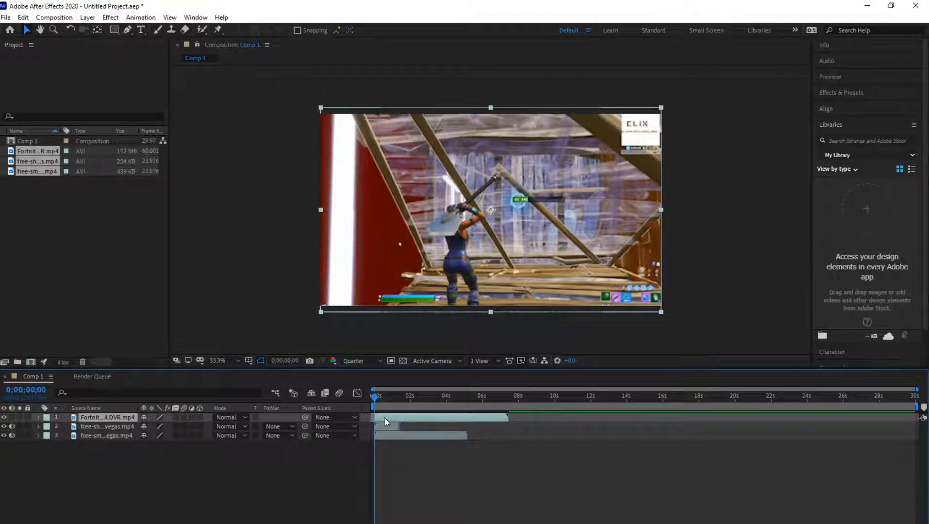
- Inspect each overlay clip on its own by temporarily hiding the layers above it, restoring their visibility when done
{"action": "left_click", "coordinate": [115, 425]}
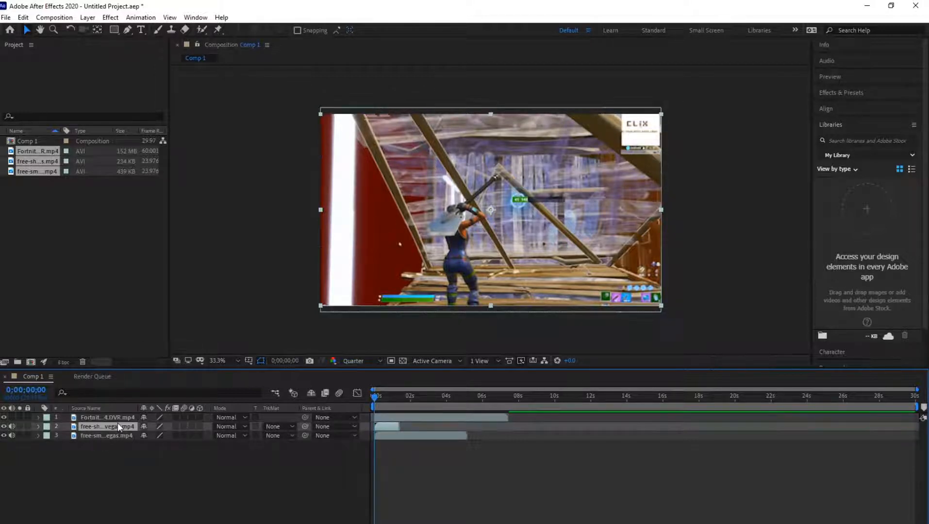
{"action": "left_click", "coordinate": [4, 418]}
{"action": "key", "text": "space"}
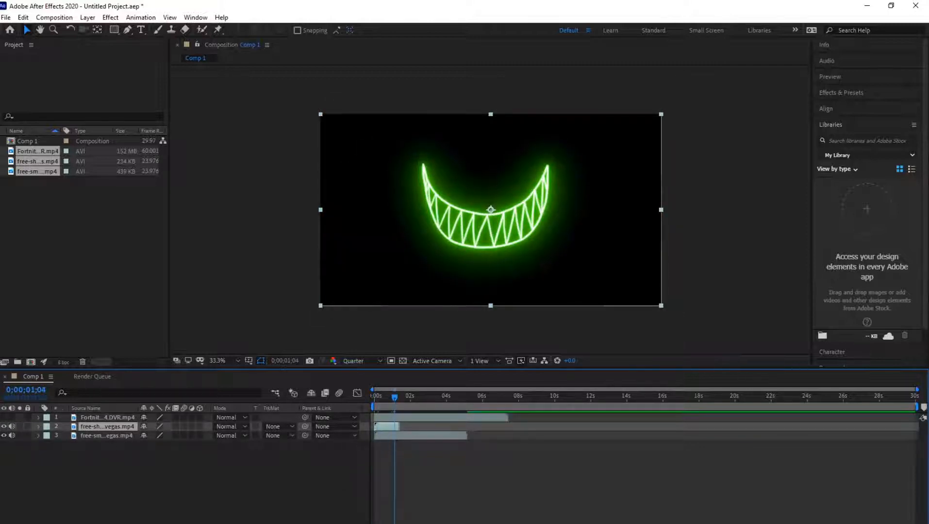
{"action": "left_click", "coordinate": [4, 427]}
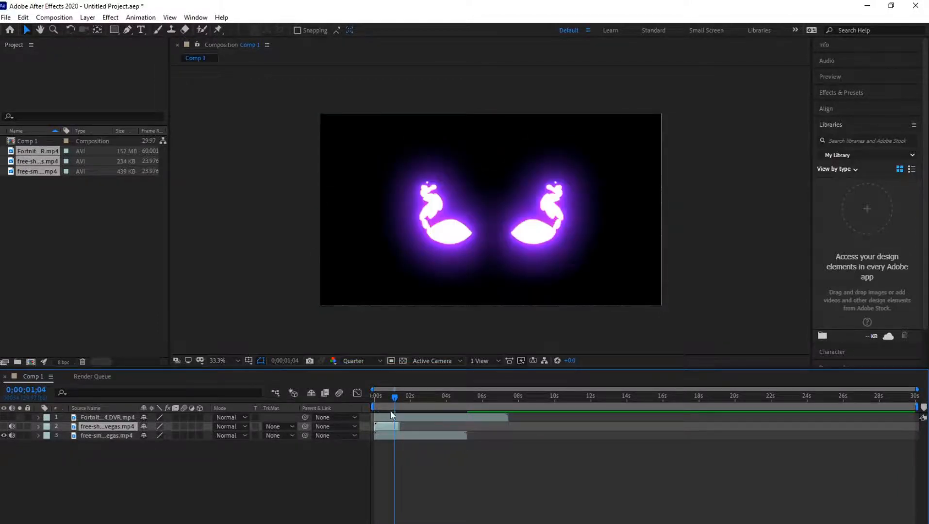
{"action": "mouse_move", "coordinate": [384, 395]}
{"action": "left_mouse_down"}
{"action": "mouse_move", "coordinate": [413, 399]}
{"action": "mouse_move", "coordinate": [370, 406]}
{"action": "left_mouse_up"}
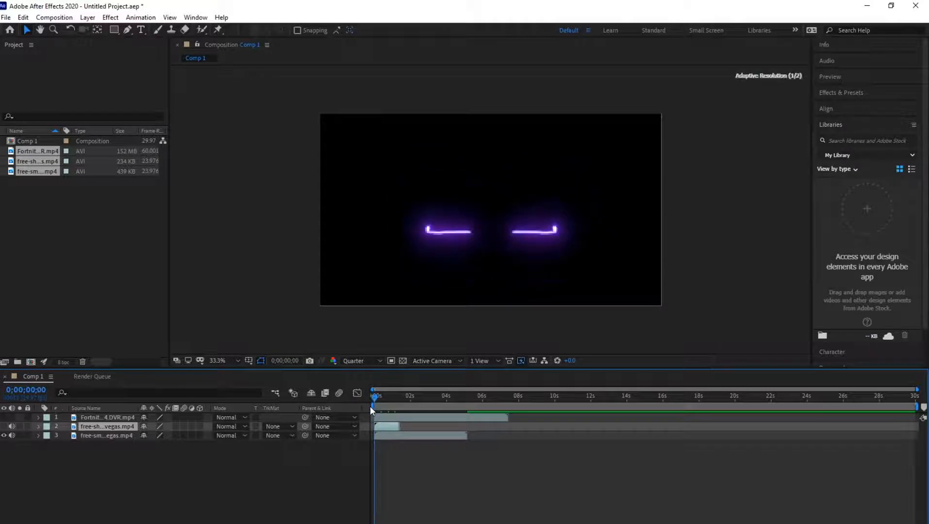
{"action": "left_click", "coordinate": [4, 426]}
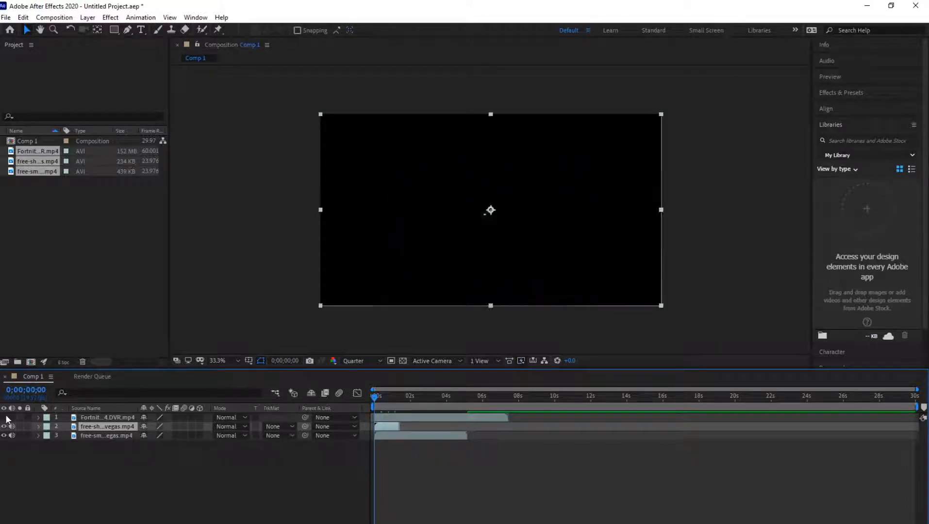
{"action": "left_click", "coordinate": [4, 417]}
{"action": "left_click", "coordinate": [5, 418]}
{"action": "left_click", "coordinate": [5, 418]}
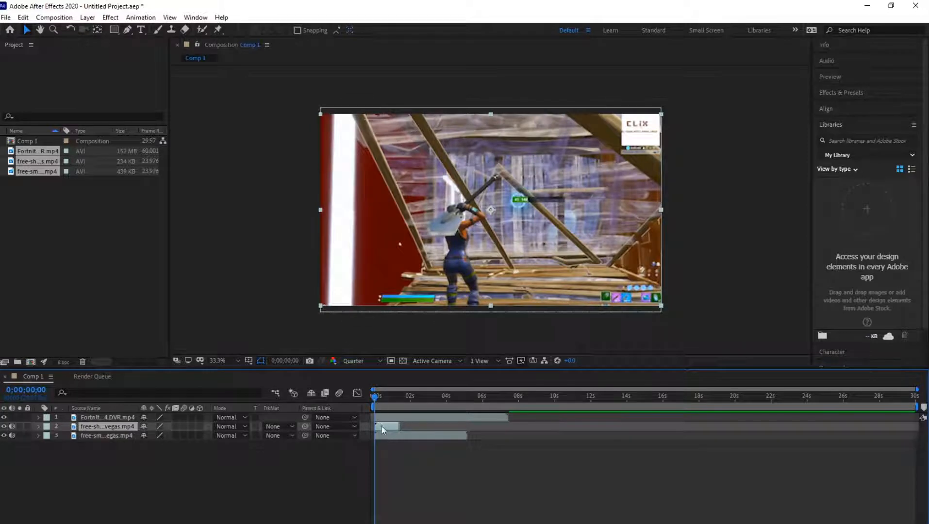
- Hide the gameplay layer and set the green smile layer's blending mode to Screen
{"action": "left_click", "coordinate": [381, 401]}
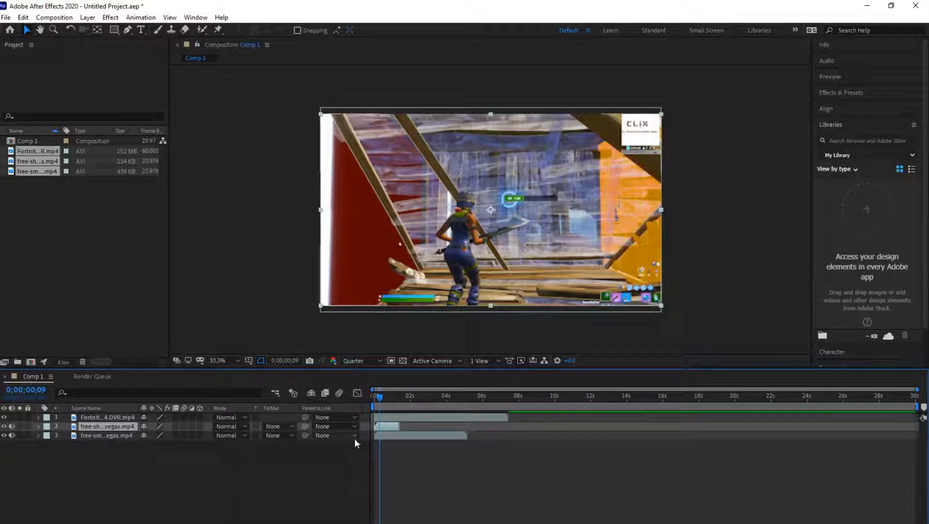
{"action": "key", "text": "Home"}
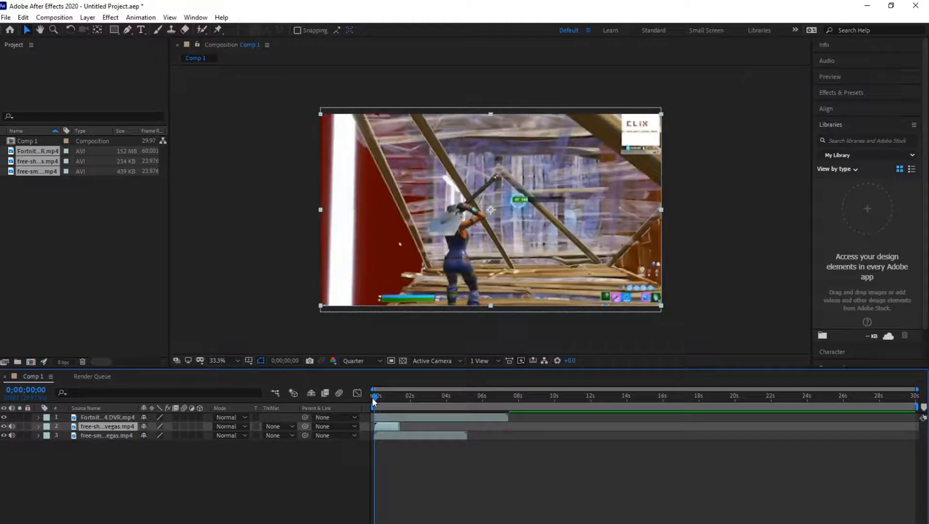
{"action": "left_click_drag", "start_coordinate": [376, 397], "coordinate": [379, 400]}
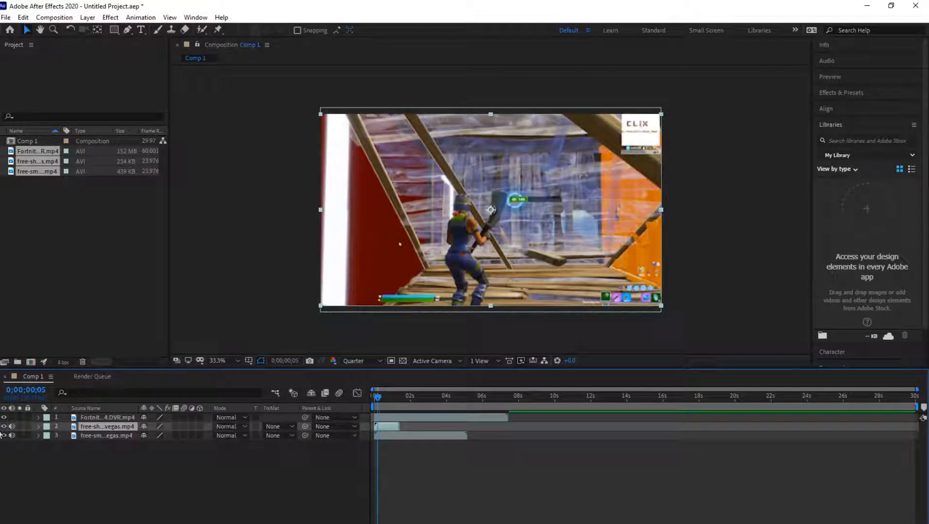
{"action": "left_click", "coordinate": [4, 418]}
{"action": "left_click", "coordinate": [376, 398]}
{"action": "left_click_drag", "start_coordinate": [380, 400], "coordinate": [387, 398]}
{"action": "left_click", "coordinate": [239, 428]}
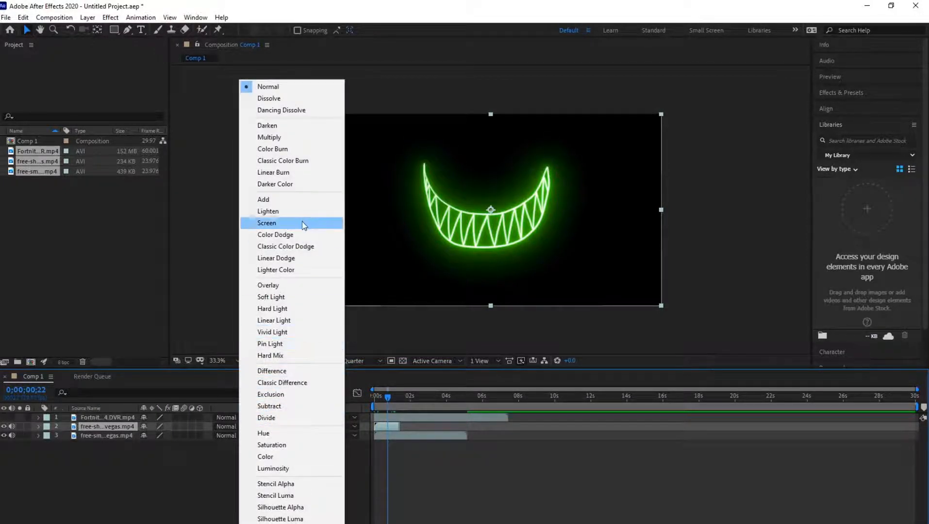
{"action": "left_click", "coordinate": [302, 223]}
- Set the purple eyes layer's blending mode to Screen
{"action": "left_click_drag", "start_coordinate": [387, 398], "coordinate": [383, 399]}
{"action": "left_click", "coordinate": [396, 435]}
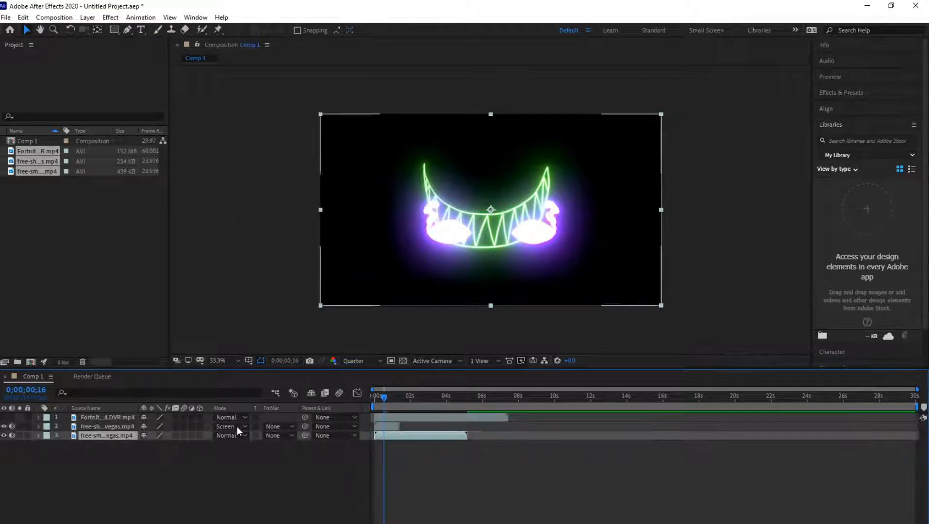
{"action": "left_click", "coordinate": [228, 436]}
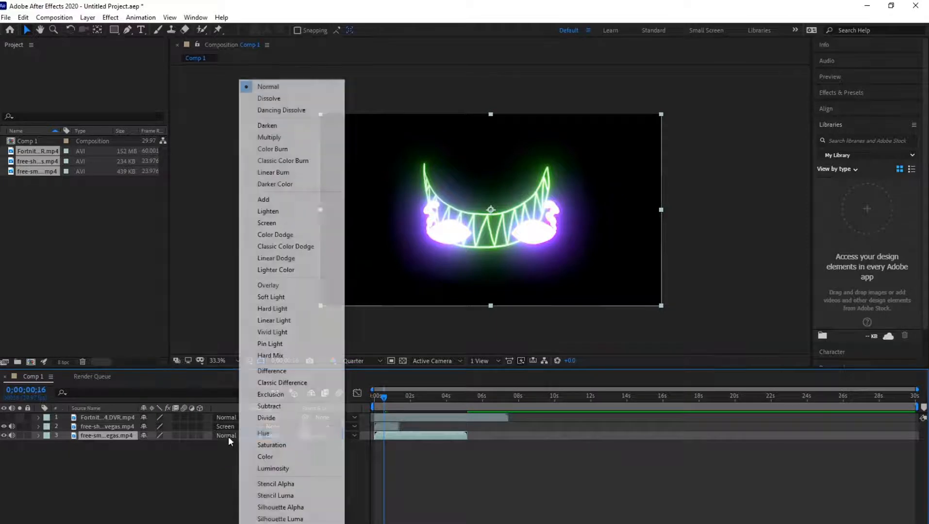
{"action": "left_click", "coordinate": [279, 223]}
- Show the gameplay layer again and reorder the stack so both overlay layers sit above it
{"action": "left_click_drag", "start_coordinate": [383, 396], "coordinate": [373, 399]}
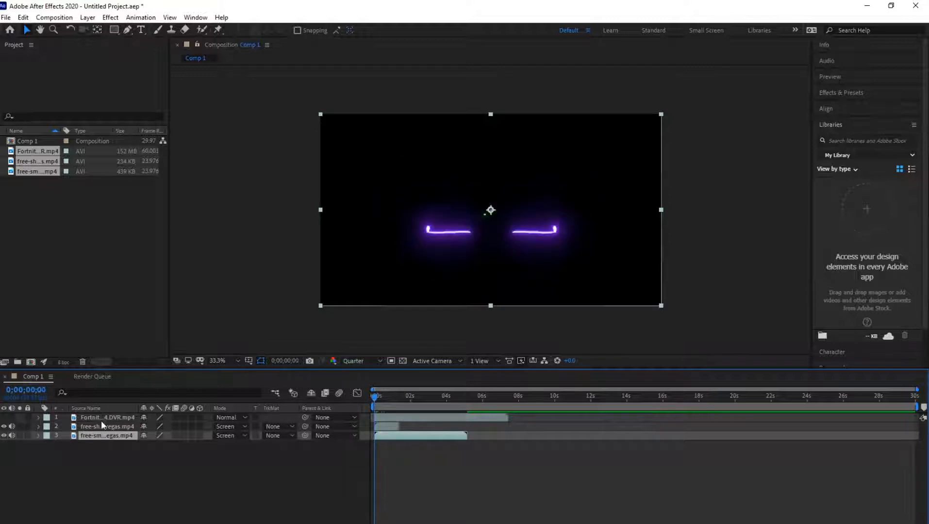
{"action": "left_click", "coordinate": [4, 418]}
{"action": "left_click_drag", "start_coordinate": [375, 406], "coordinate": [382, 398]}
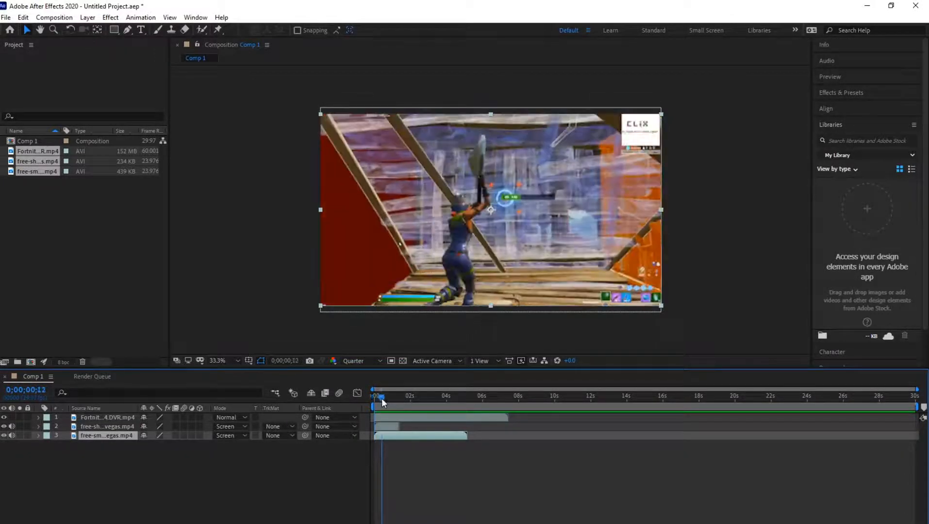
{"action": "mouse_move", "coordinate": [90, 430]}
{"action": "left_mouse_down"}
{"action": "mouse_move", "coordinate": [97, 413]}
{"action": "mouse_move", "coordinate": [105, 423]}
{"action": "left_mouse_up"}
{"action": "left_click", "coordinate": [103, 434]}
{"action": "left_click_drag", "start_coordinate": [378, 399], "coordinate": [387, 399]}
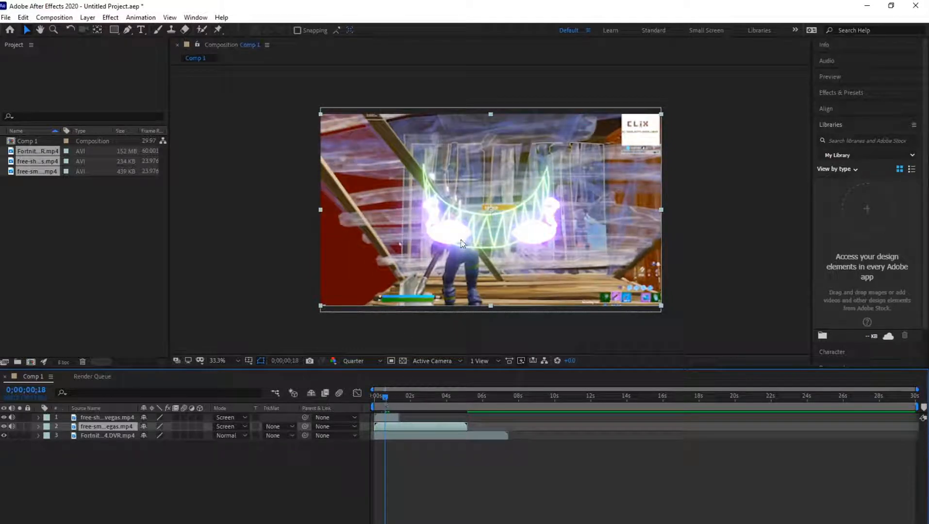
- Position the green smile in the lower part of the frame and the purple eyes above it
{"action": "left_click", "coordinate": [390, 418]}
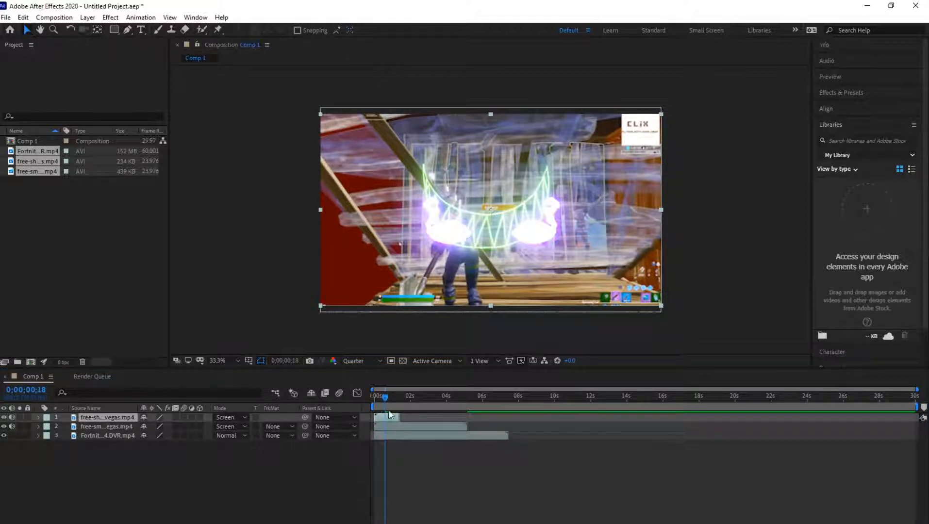
{"action": "left_click", "coordinate": [383, 396]}
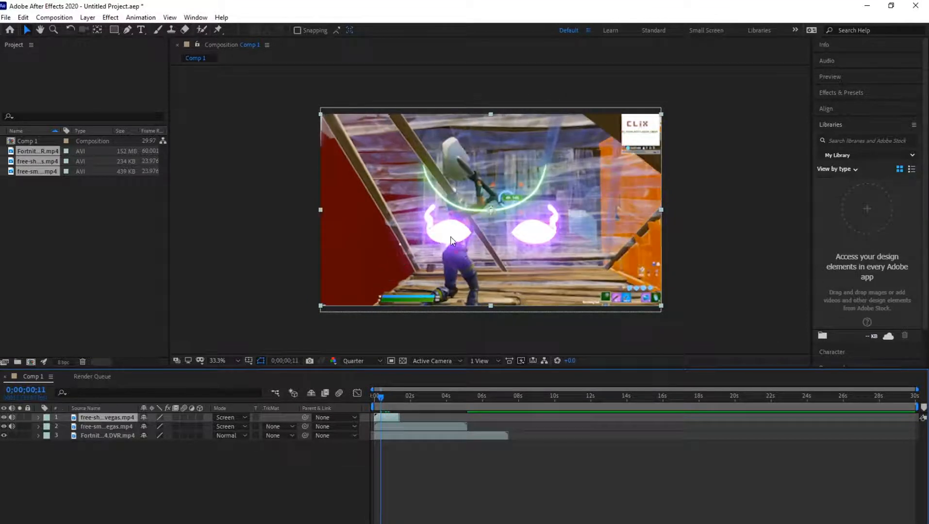
{"action": "left_click_drag", "start_coordinate": [451, 240], "coordinate": [458, 324]}
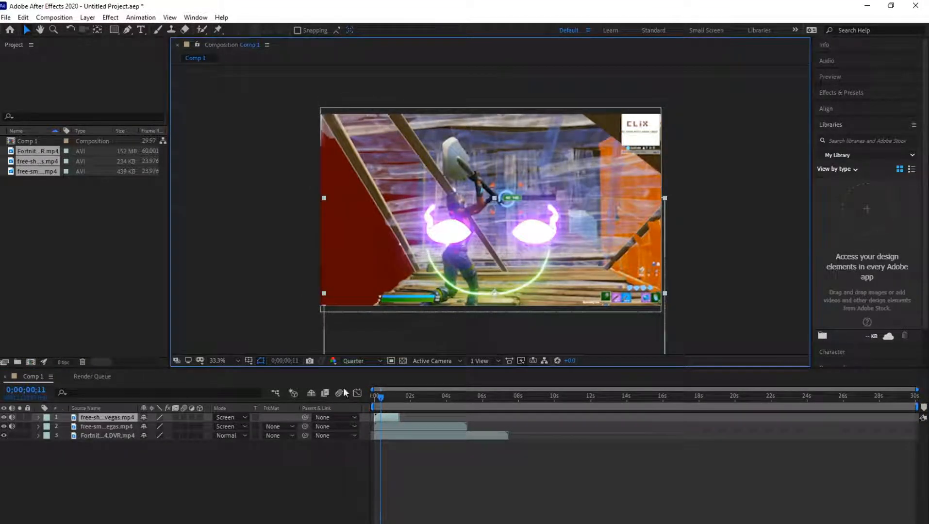
{"action": "left_click", "coordinate": [399, 425]}
{"action": "left_click_drag", "start_coordinate": [491, 244], "coordinate": [487, 198]}
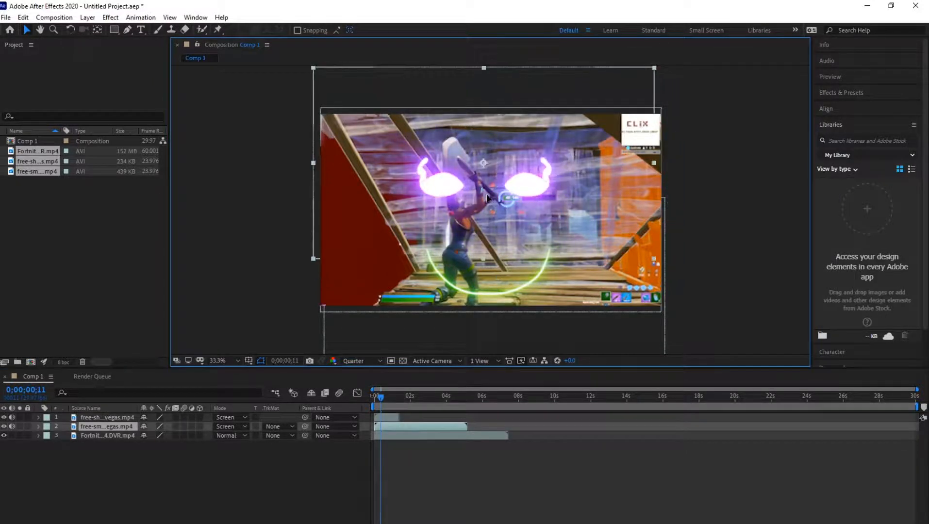
{"action": "left_click", "coordinate": [390, 418]}
{"action": "left_click_drag", "start_coordinate": [486, 297], "coordinate": [488, 278]}
{"action": "left_click_drag", "start_coordinate": [488, 273], "coordinate": [487, 271]}
- Play the composition from the beginning to check the overlay animation on the gameplay
{"action": "left_click_drag", "start_coordinate": [383, 400], "coordinate": [373, 404]}
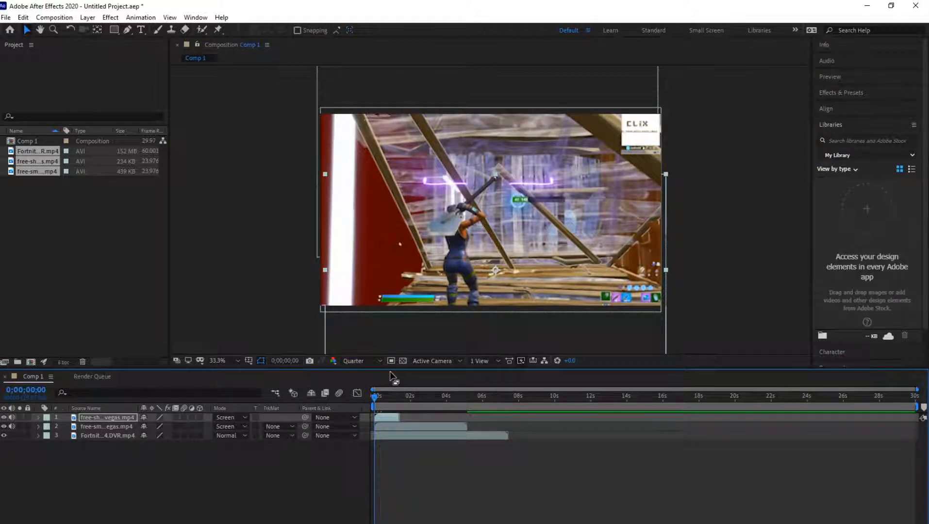
{"action": "key", "text": "space"}
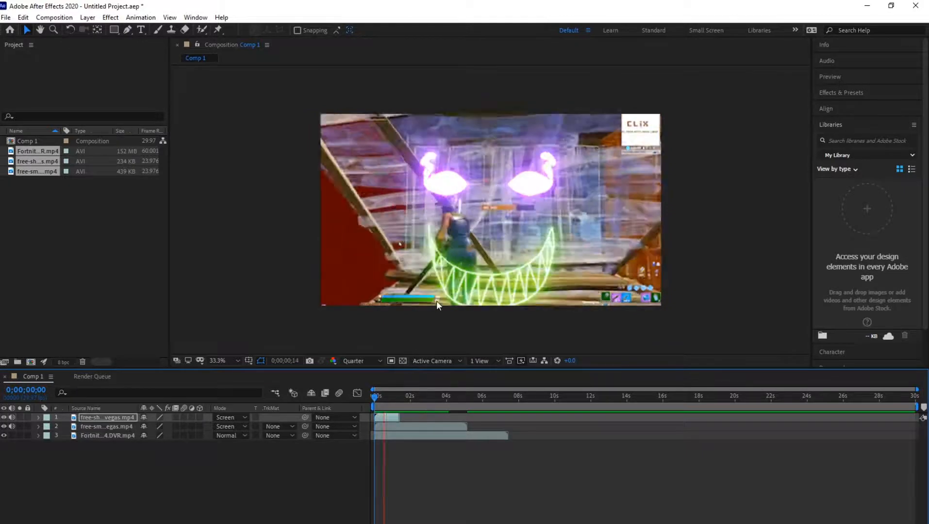
{"action": "key", "text": "space"}
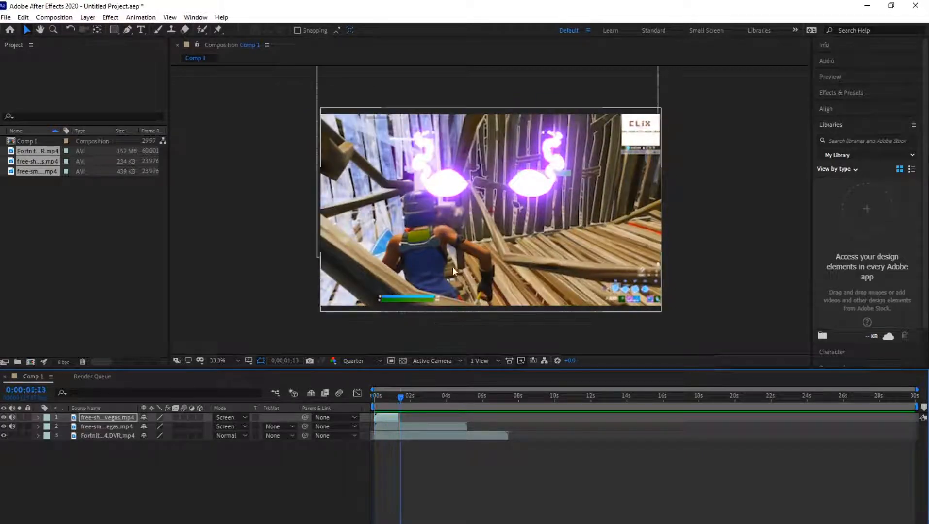
- Nudge the smile and eyes overlays slightly higher in the frame, and preview the composition from the start
{"action": "left_click_drag", "start_coordinate": [404, 398], "coordinate": [393, 398]}
{"action": "left_click_drag", "start_coordinate": [484, 218], "coordinate": [484, 208]}
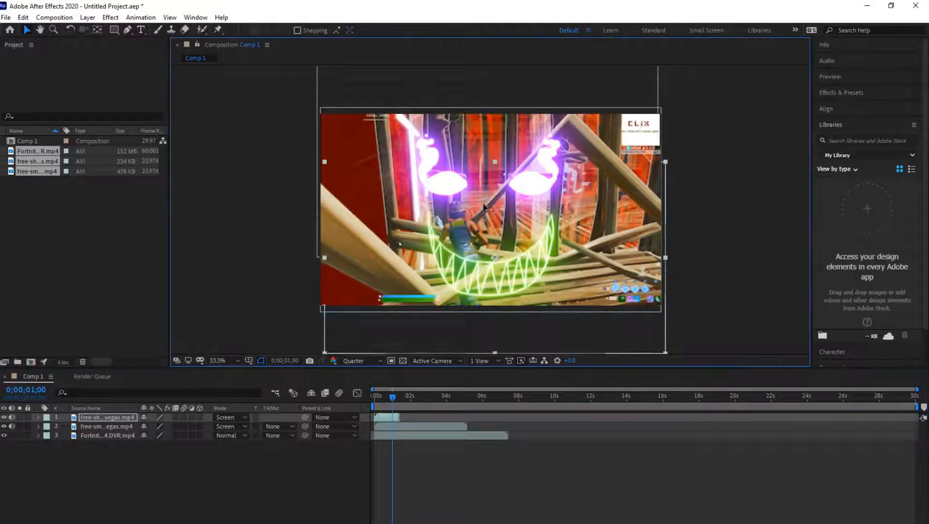
{"action": "left_click", "coordinate": [387, 427]}
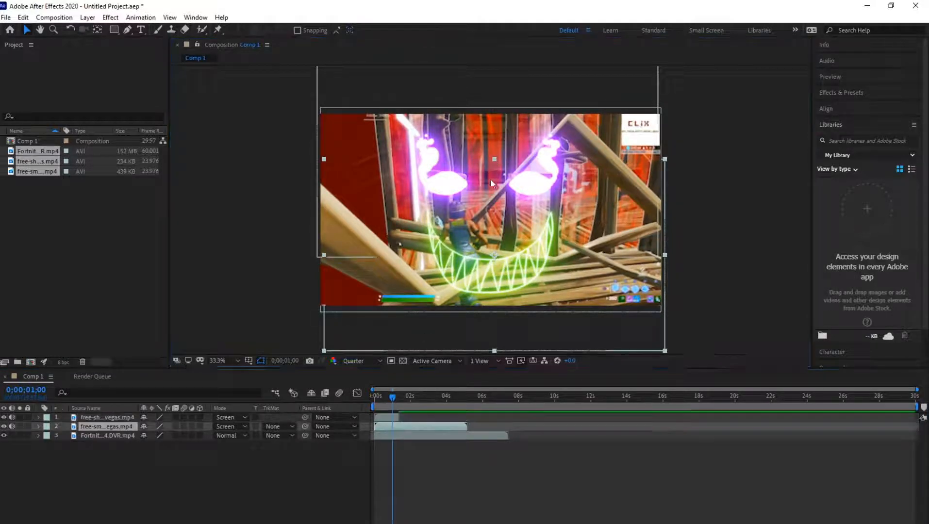
{"action": "left_click_drag", "start_coordinate": [493, 172], "coordinate": [486, 164]}
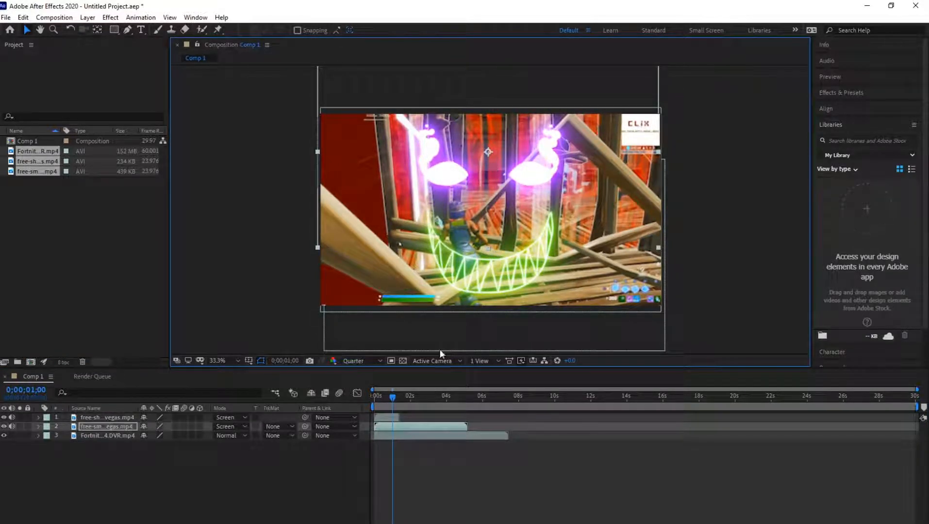
{"action": "left_click", "coordinate": [389, 420]}
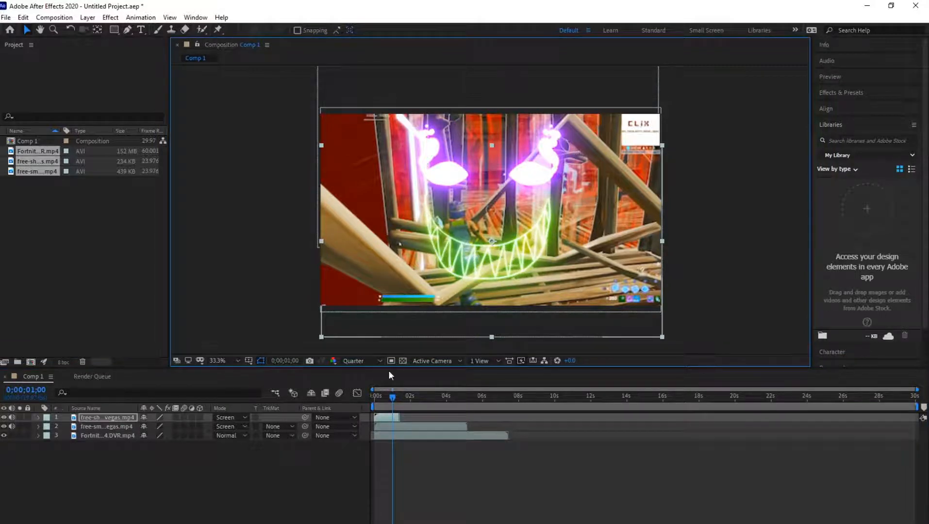
{"action": "left_click_drag", "start_coordinate": [392, 396], "coordinate": [362, 396]}
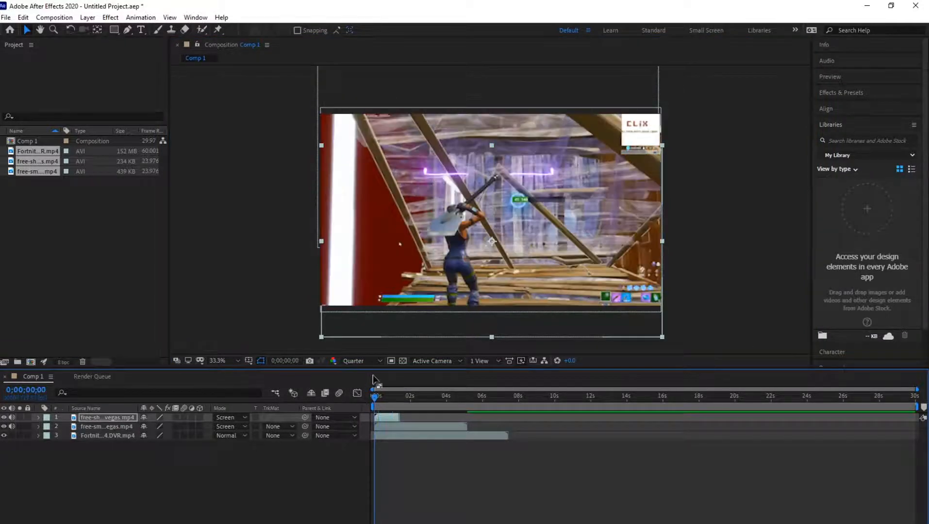
{"action": "key", "text": "space"}
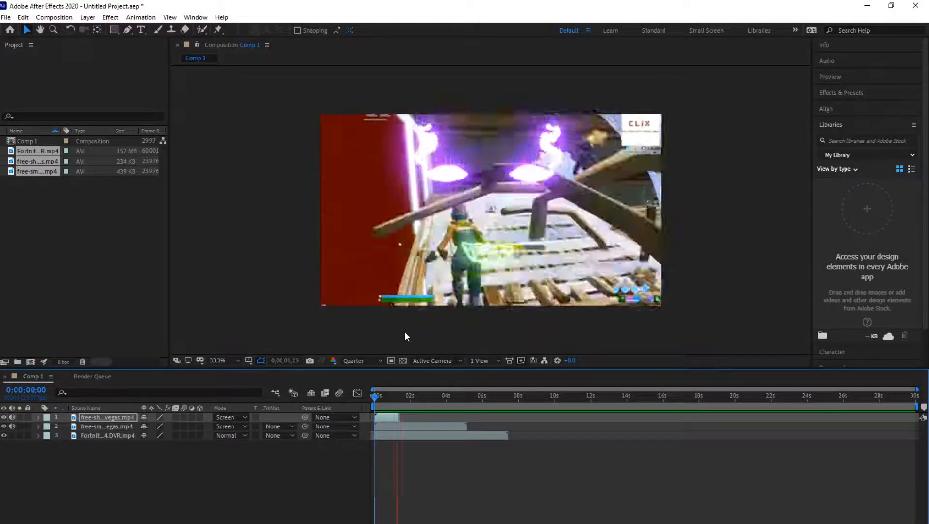
- Split the purple eyes layer at 0;00;01;07, just before the smile layer ends
{"action": "left_click_drag", "start_coordinate": [375, 397], "coordinate": [398, 393]}
{"action": "left_click", "coordinate": [402, 426]}
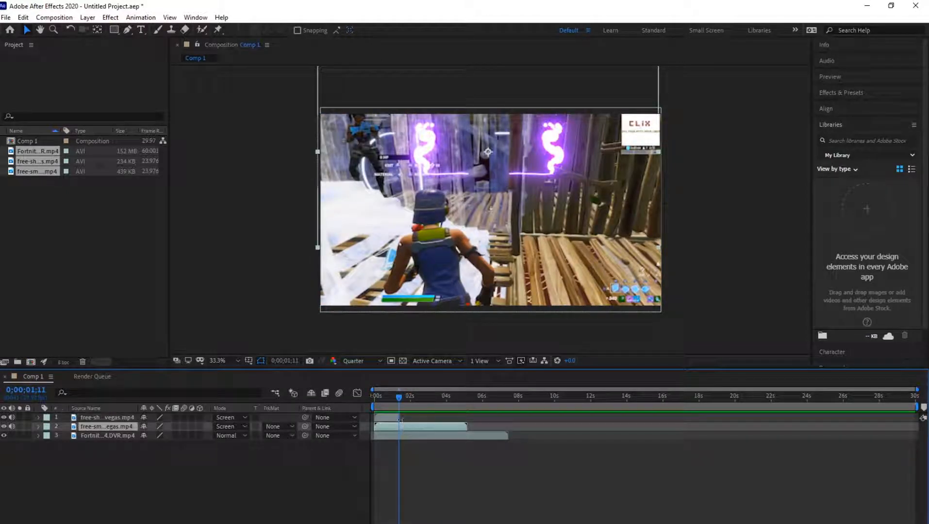
{"action": "mouse_move", "coordinate": [399, 395]}
{"action": "left_mouse_down"}
{"action": "mouse_move", "coordinate": [375, 397]}
{"action": "mouse_move", "coordinate": [398, 397]}
{"action": "left_mouse_up"}
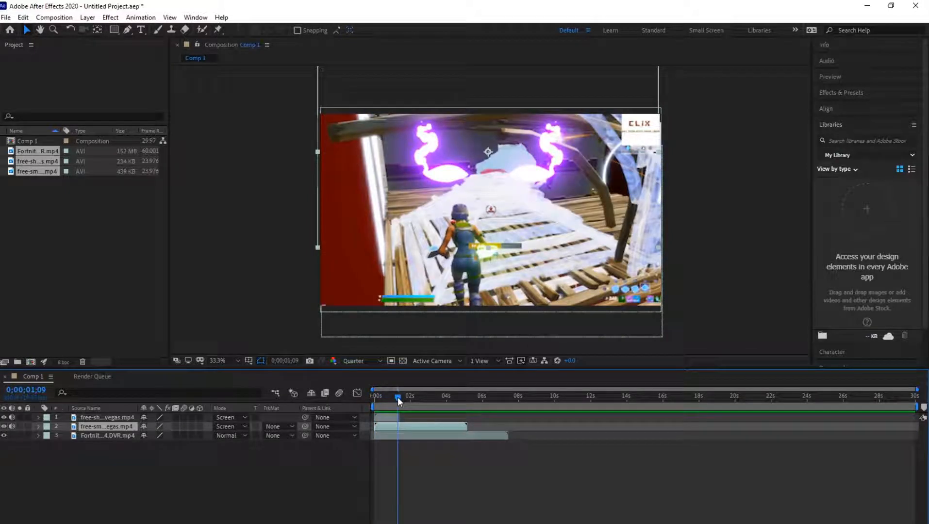
{"action": "left_click_drag", "start_coordinate": [398, 397], "coordinate": [396, 397]}
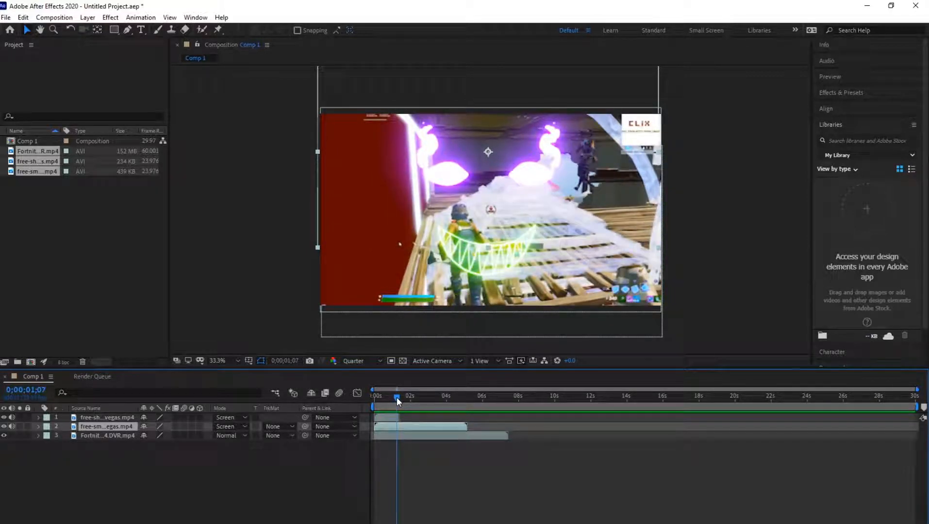
{"action": "left_click_drag", "start_coordinate": [917, 389], "coordinate": [449, 390]}
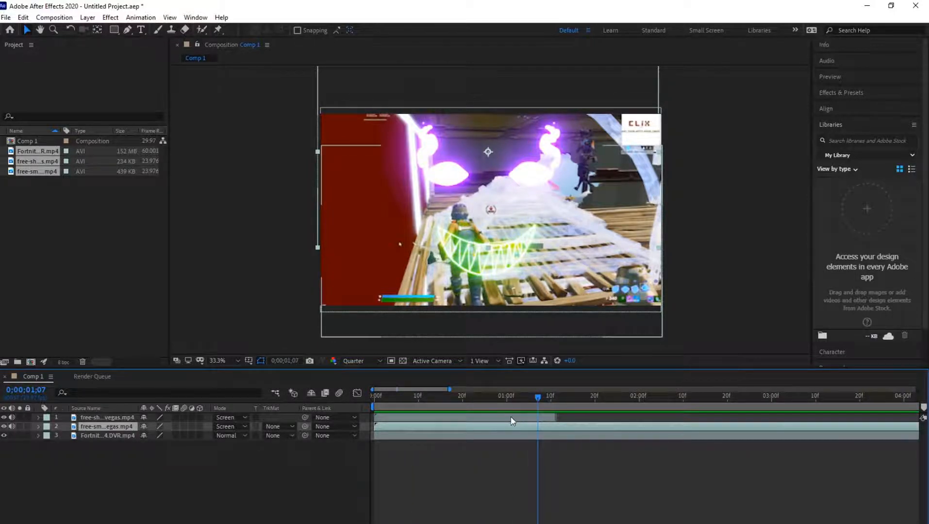
{"action": "left_click", "coordinate": [513, 421]}
{"action": "mouse_move", "coordinate": [538, 395]}
{"action": "left_mouse_down"}
{"action": "mouse_move", "coordinate": [370, 399]}
{"action": "mouse_move", "coordinate": [544, 397]}
{"action": "mouse_move", "coordinate": [536, 395]}
{"action": "left_mouse_up"}
{"action": "left_click", "coordinate": [546, 428]}
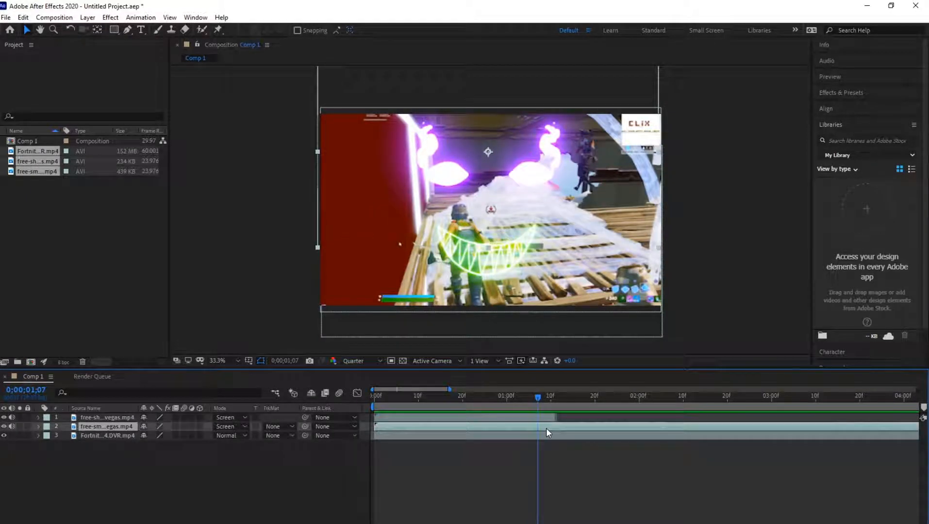
{"action": "left_click", "coordinate": [542, 416]}
{"action": "mouse_move", "coordinate": [536, 398]}
{"action": "left_mouse_down"}
{"action": "mouse_move", "coordinate": [522, 396]}
{"action": "mouse_move", "coordinate": [537, 399]}
{"action": "left_mouse_up"}
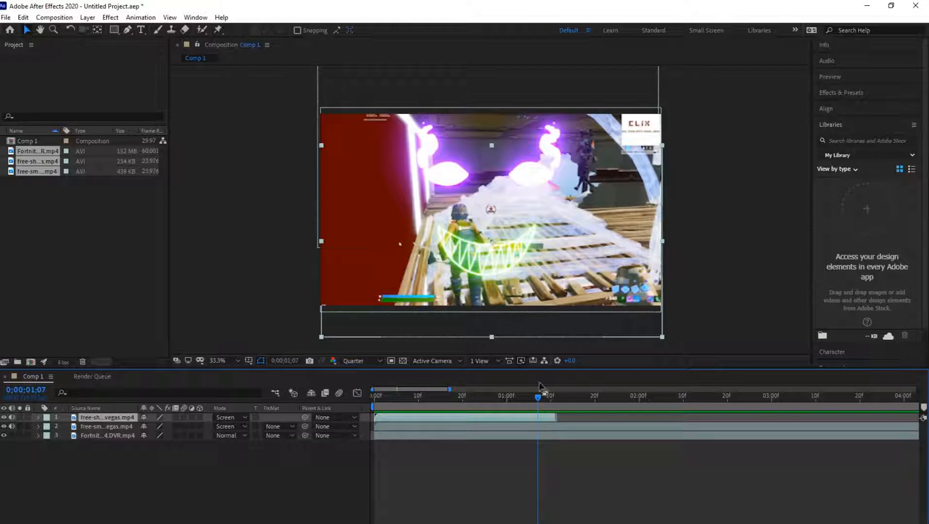
{"action": "left_click", "coordinate": [545, 427]}
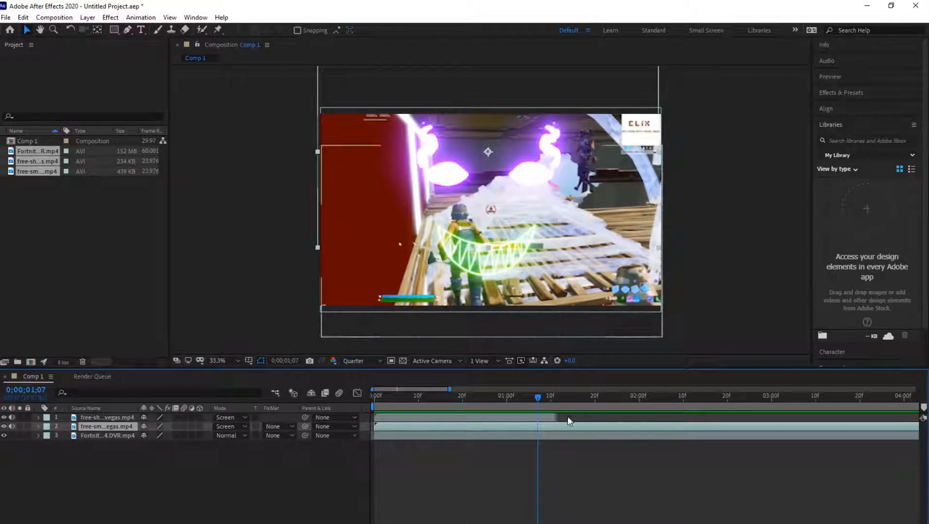
{"action": "key", "text": "ctrl+shift+d"}
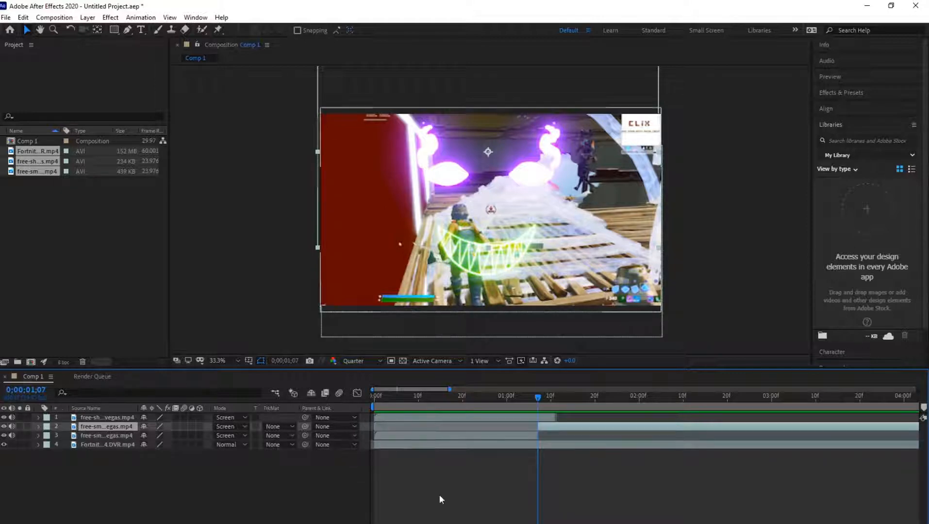
- Shift the footage from 0;00;02;13 of the second eyes piece up to the first cut, split it at 0;00;01;11 and delete the remainder
{"action": "key", "text": "minus"}
{"action": "left_click_drag", "start_coordinate": [463, 405], "coordinate": [478, 429]}
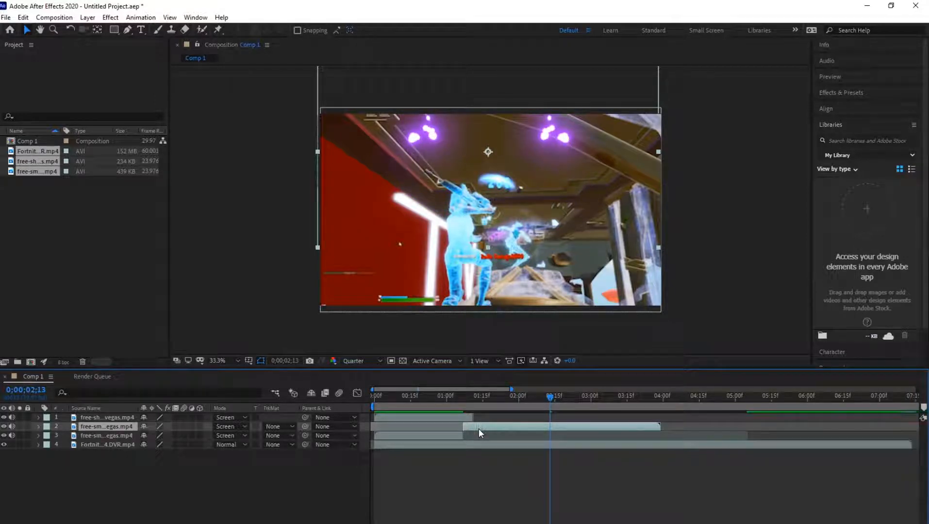
{"action": "left_click_drag", "start_coordinate": [540, 397], "coordinate": [471, 397]}
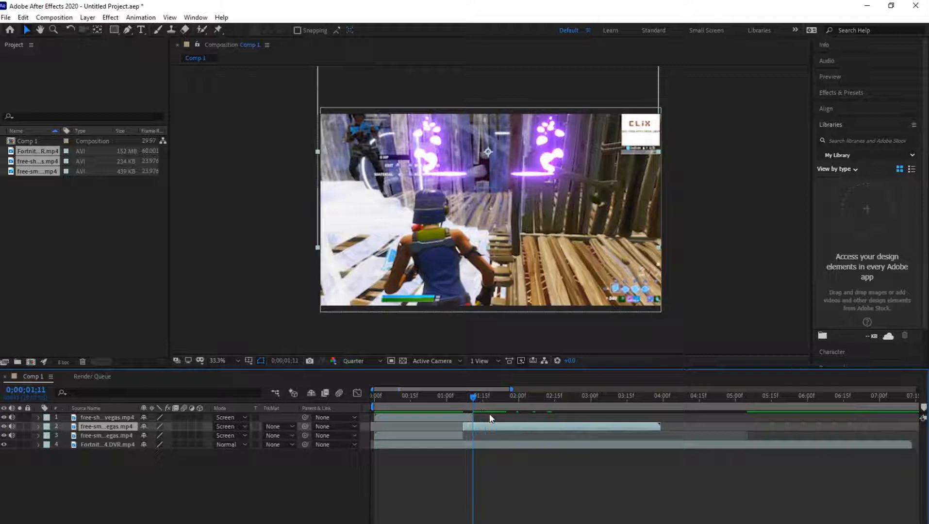
{"action": "key", "text": "ctrl+shift+d"}
{"action": "key", "text": "Delete"}
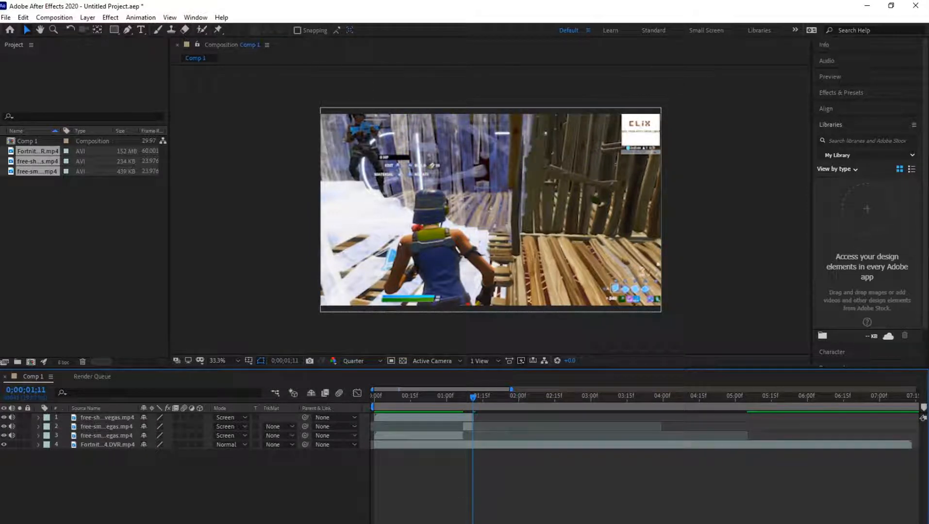
- Hide the smile and gameplay layers and play the purple eyes alone from the start to check the cut
{"action": "key", "text": "equal"}
{"action": "key", "text": "equal"}
{"action": "left_click_drag", "start_coordinate": [555, 403], "coordinate": [515, 403]}
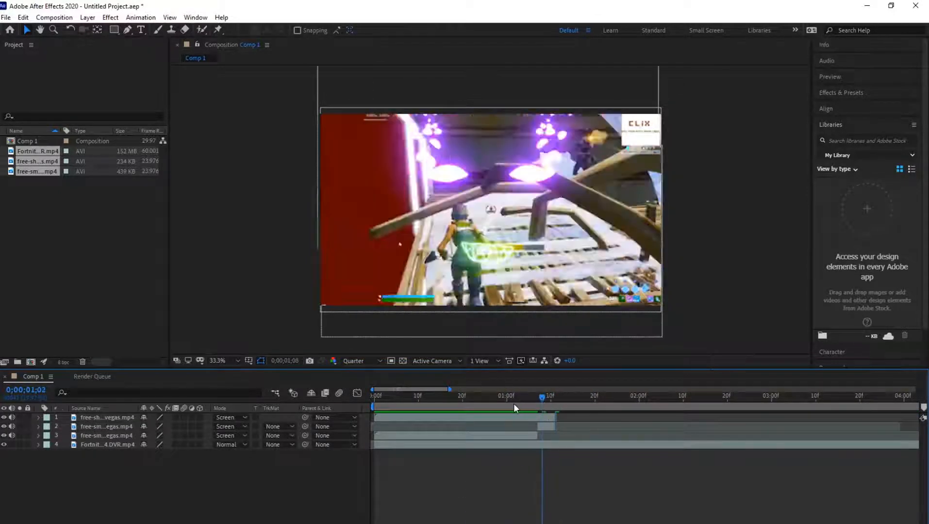
{"action": "left_click", "coordinate": [509, 434]}
{"action": "left_click", "coordinate": [4, 418]}
{"action": "left_click", "coordinate": [4, 445]}
{"action": "left_click_drag", "start_coordinate": [513, 397], "coordinate": [539, 403]}
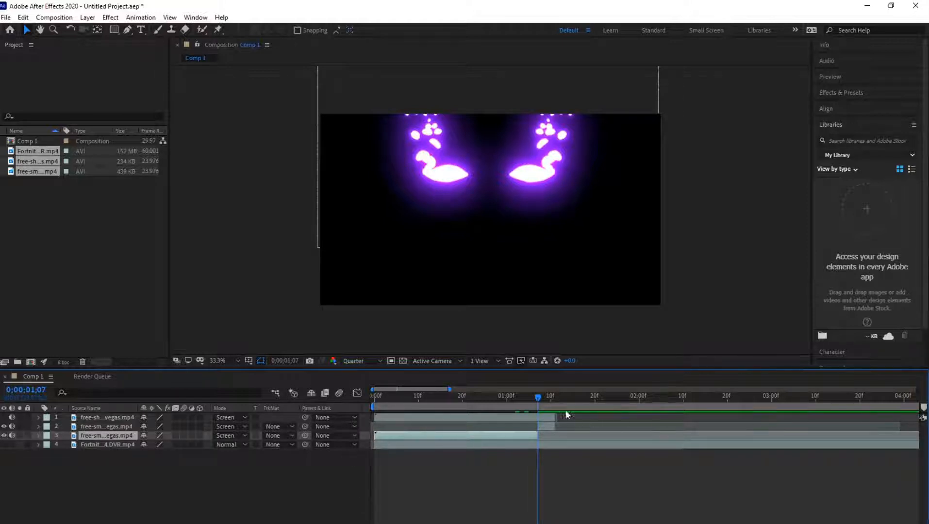
{"action": "left_click_drag", "start_coordinate": [539, 396], "coordinate": [354, 404]}
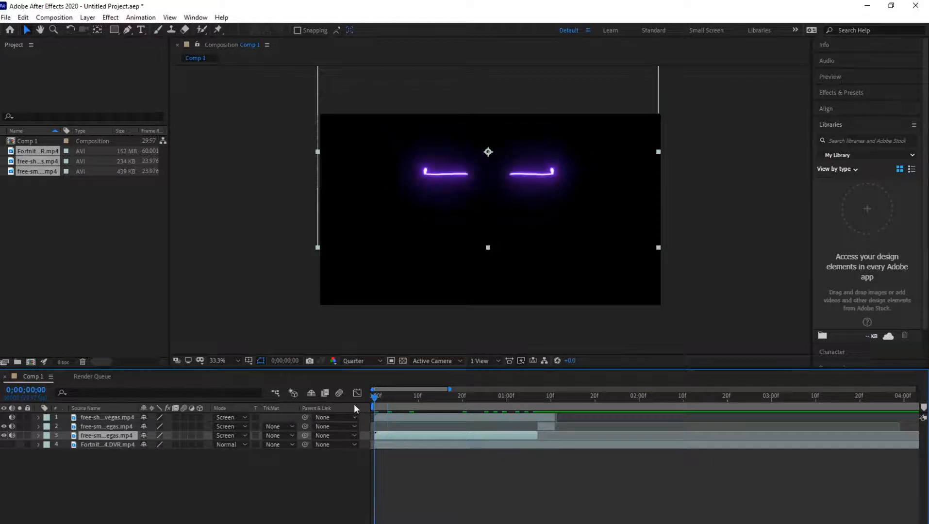
{"action": "key", "text": "space"}
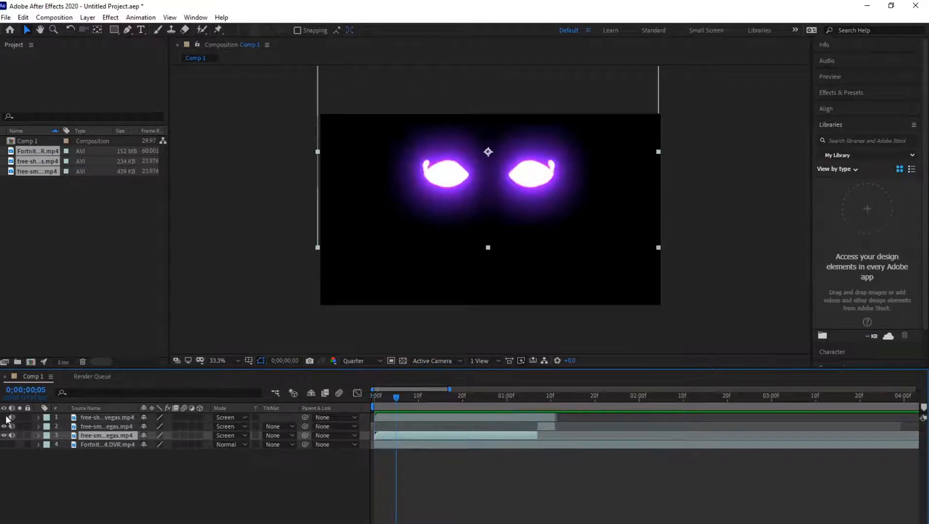
- Show the smile layer again and play both overlays from the start against the black background
{"action": "key", "text": "space"}
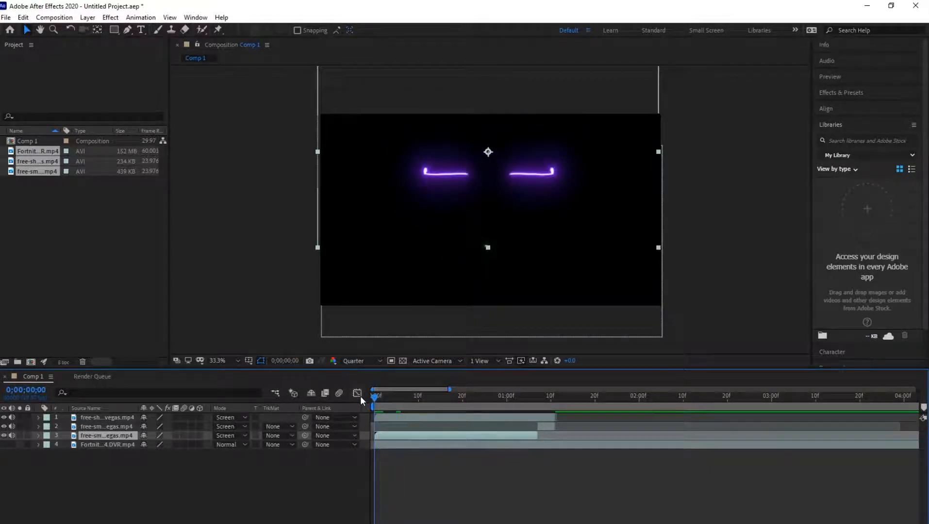
{"action": "key", "text": "space"}
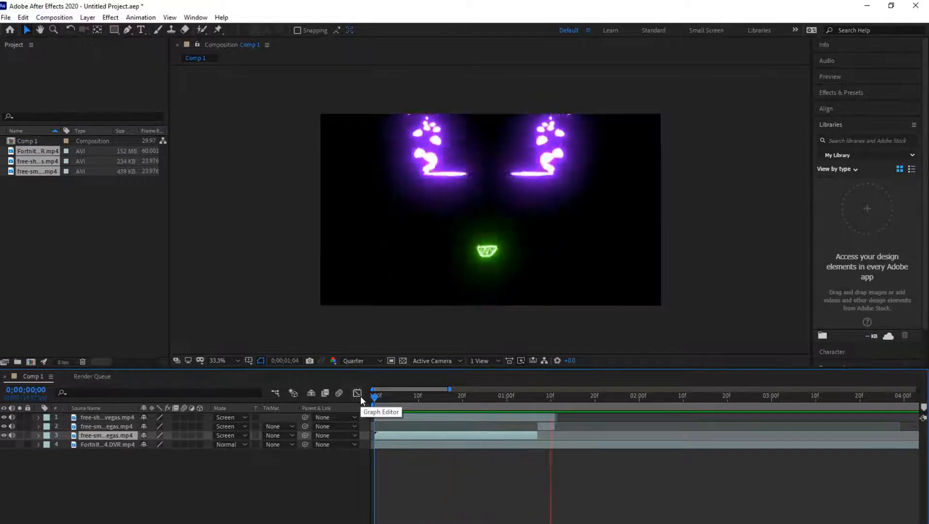
{"action": "key", "text": "space"}
{"action": "left_click_drag", "start_coordinate": [556, 409], "coordinate": [364, 399]}
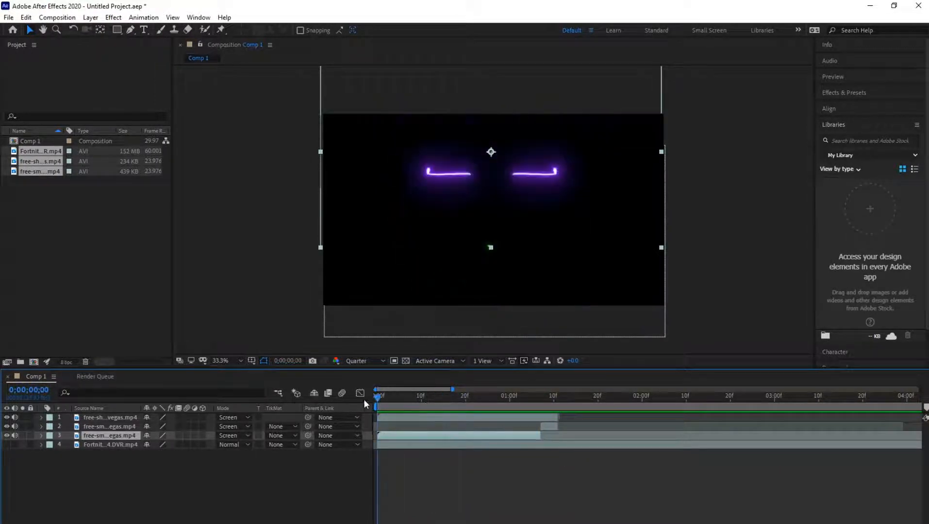
{"action": "key", "text": "space"}
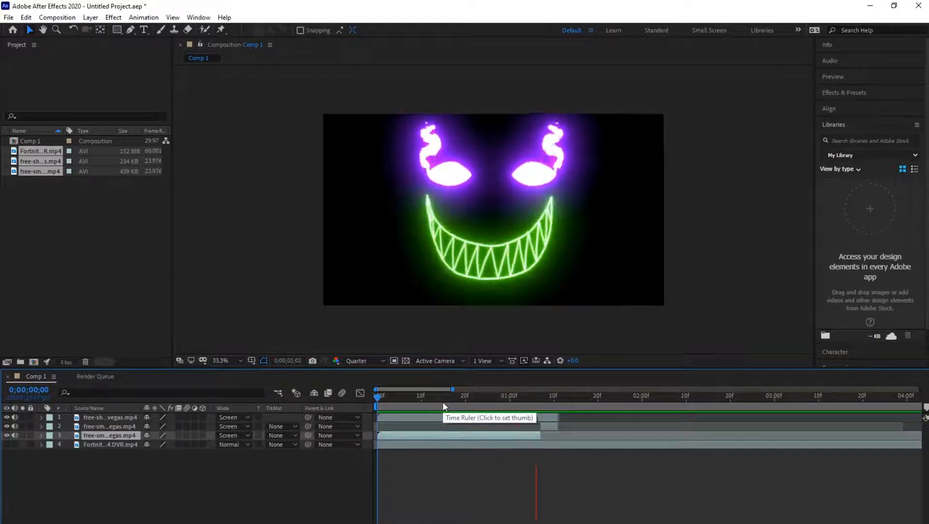
{"action": "key", "text": "space"}
- Inspect the eyes cut around 0;00;01;07 with the first eyes piece temporarily hidden, and show the gameplay layer again
{"action": "left_click_drag", "start_coordinate": [421, 399], "coordinate": [544, 408]}
{"action": "left_click", "coordinate": [6, 436]}
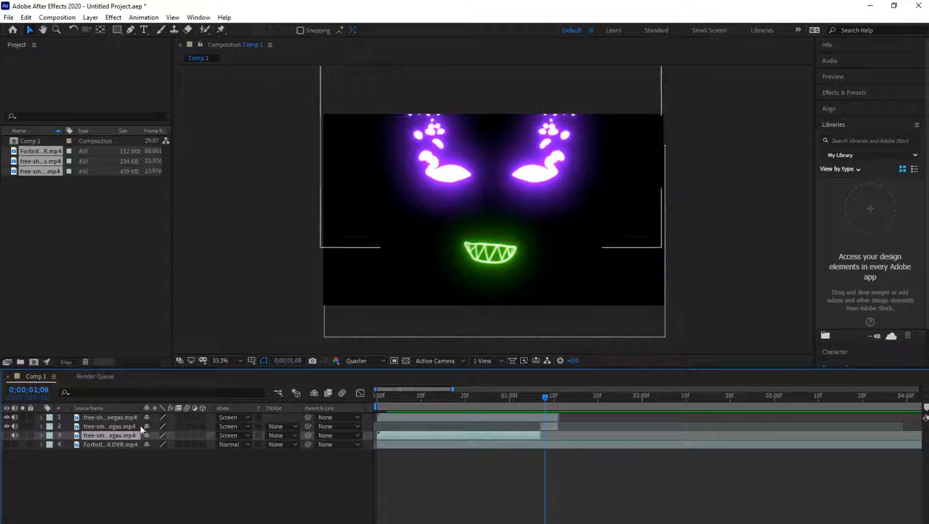
{"action": "mouse_move", "coordinate": [538, 396]}
{"action": "left_mouse_down"}
{"action": "mouse_move", "coordinate": [554, 397]}
{"action": "mouse_move", "coordinate": [539, 399]}
{"action": "left_mouse_up"}
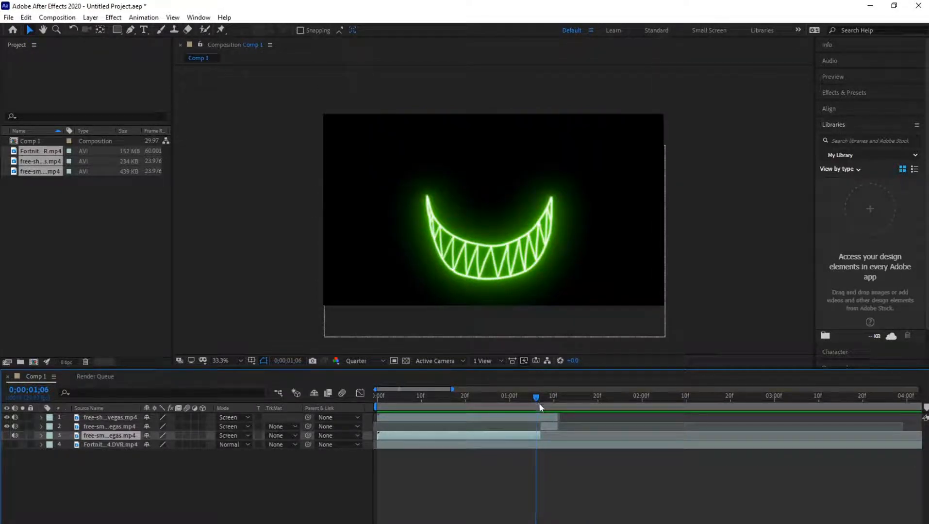
{"action": "left_click", "coordinate": [547, 417]}
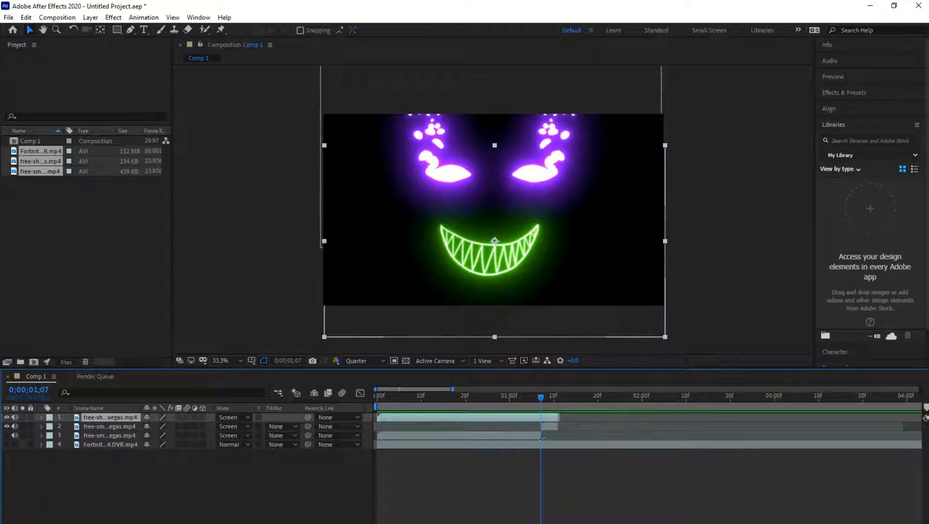
{"action": "left_click", "coordinate": [7, 444]}
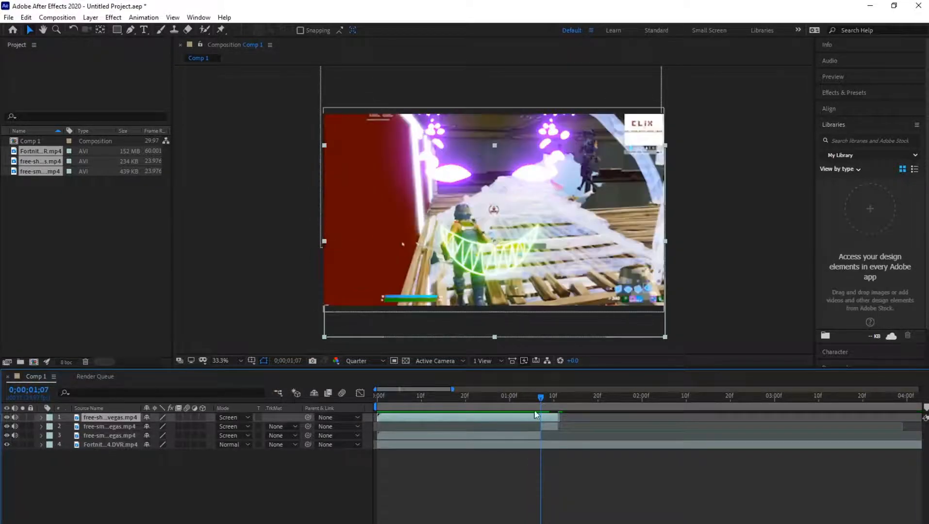
- Play the composition from the start with the gameplay visible and scrub across the eyes cut
{"action": "left_click_drag", "start_coordinate": [516, 398], "coordinate": [345, 402]}
{"action": "key", "text": "space"}
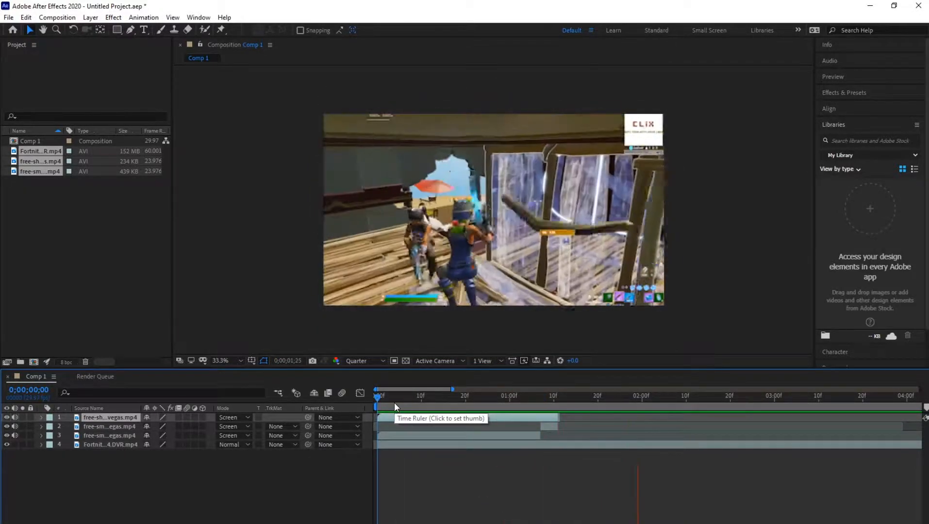
{"action": "left_click_drag", "start_coordinate": [394, 402], "coordinate": [549, 402]}
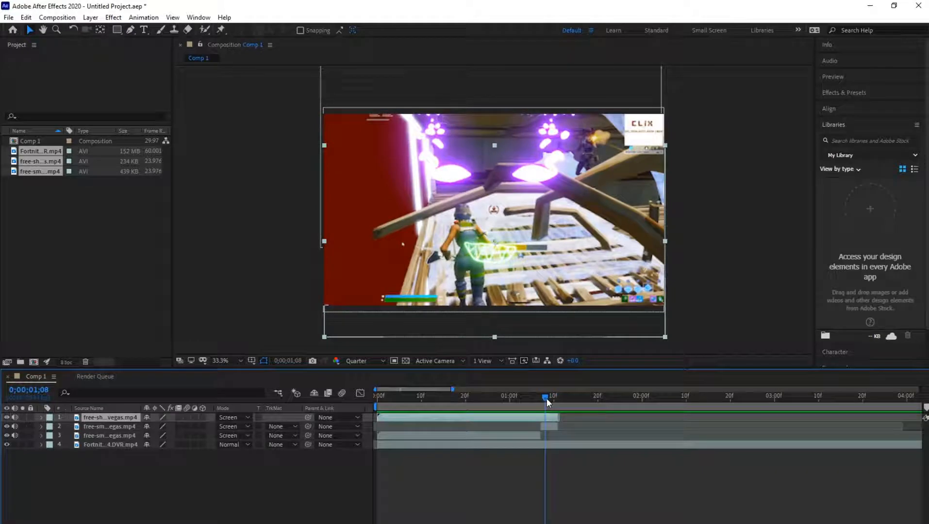
{"action": "left_click_drag", "start_coordinate": [541, 397], "coordinate": [547, 397]}
{"action": "mouse_move", "coordinate": [382, 397]}
{"action": "left_mouse_down"}
{"action": "mouse_move", "coordinate": [554, 398]}
{"action": "mouse_move", "coordinate": [367, 395]}
{"action": "left_mouse_up"}
- Browse the available effects and presets, select the gameplay layer and scrub to where the overlays end, around 0;00;01;10
{"action": "key", "text": "ctrl+5"}
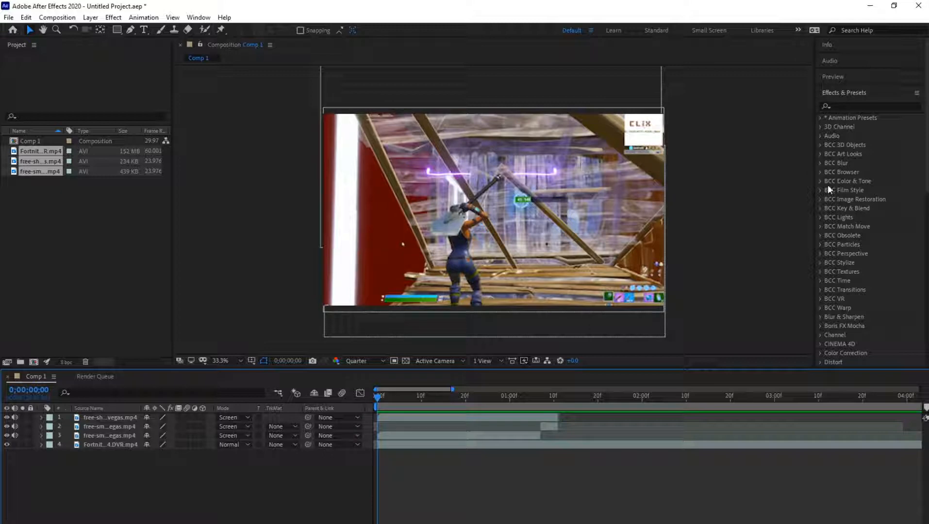
{"action": "scroll", "coordinate": [835, 170], "scroll_direction": "down", "scroll_amount": 3}
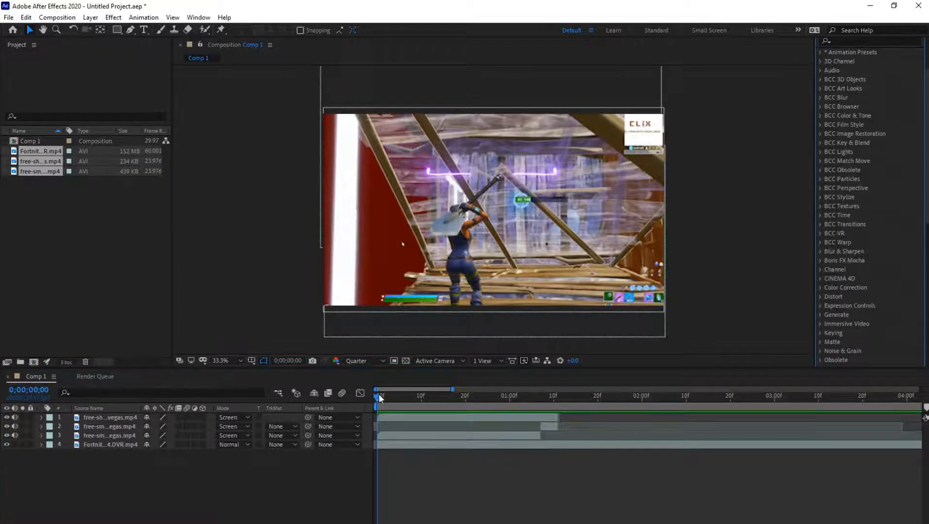
{"action": "left_click", "coordinate": [389, 446]}
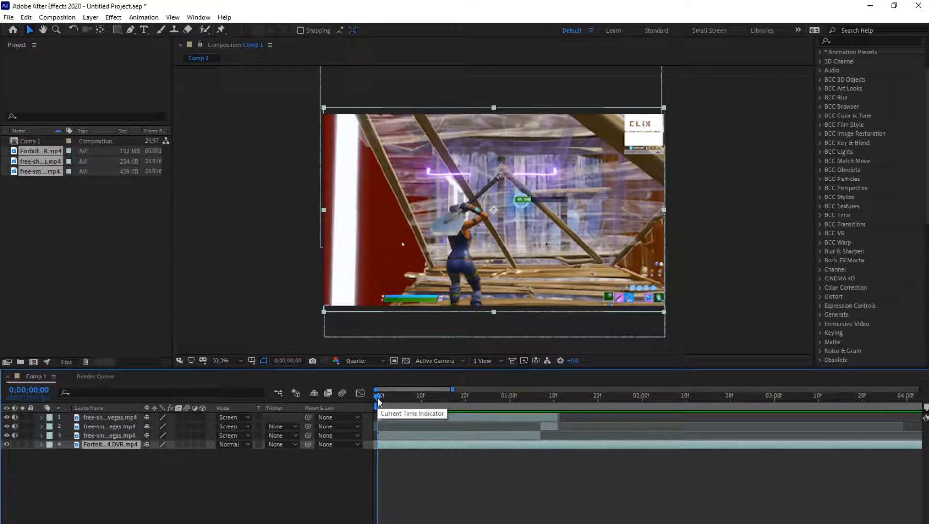
{"action": "left_click_drag", "start_coordinate": [378, 398], "coordinate": [557, 399]}
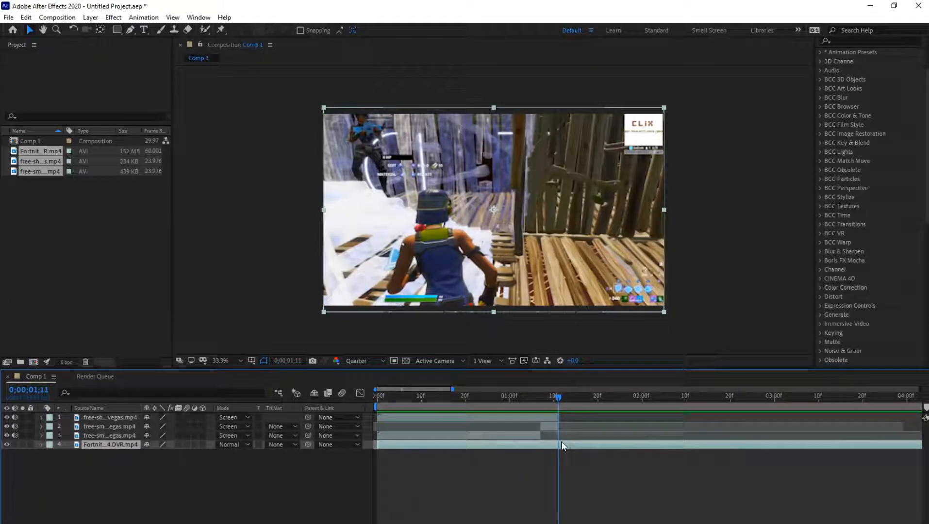
{"action": "mouse_move", "coordinate": [558, 399]}
{"action": "left_mouse_down"}
{"action": "mouse_move", "coordinate": [369, 400]}
{"action": "mouse_move", "coordinate": [551, 393]}
{"action": "left_mouse_up"}
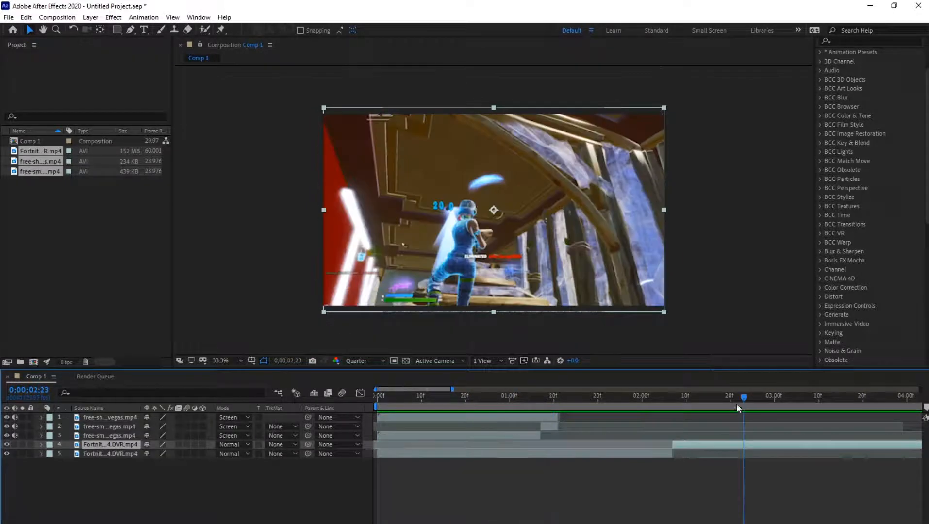
- Split the gameplay layer at 0;00;02;07 and 0;00;02;23, and check the segment between the two cuts
{"action": "key", "text": "ctrl+shift+d"}
{"action": "left_click_drag", "start_coordinate": [745, 399], "coordinate": [672, 413]}
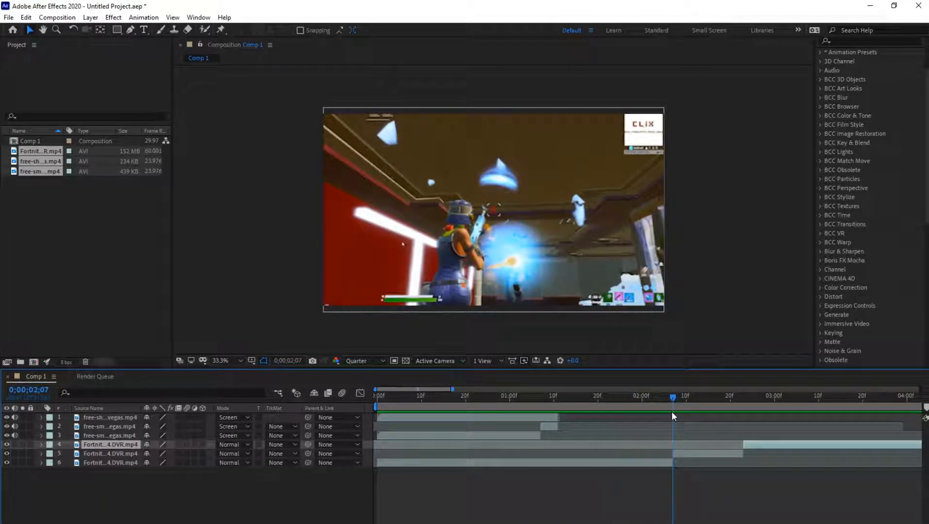
{"action": "left_click", "coordinate": [679, 457]}
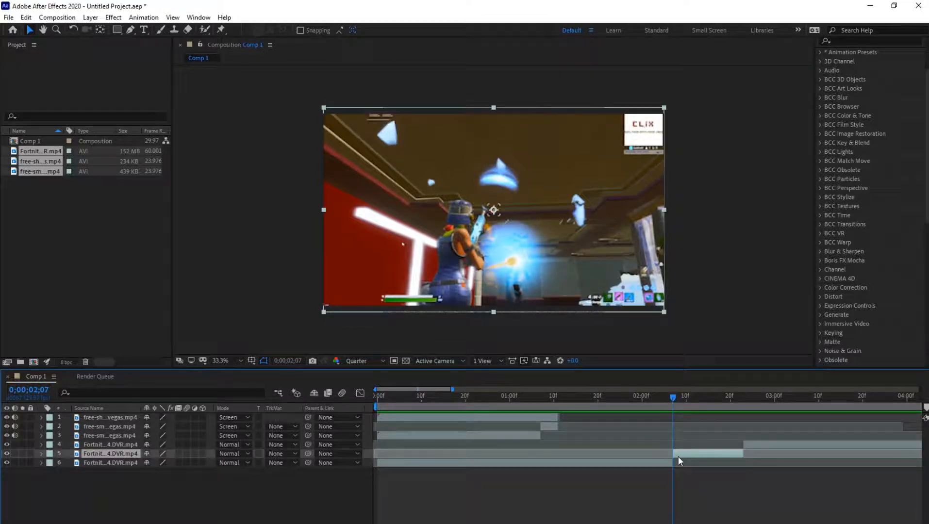
{"action": "left_click_drag", "start_coordinate": [672, 398], "coordinate": [750, 414]}
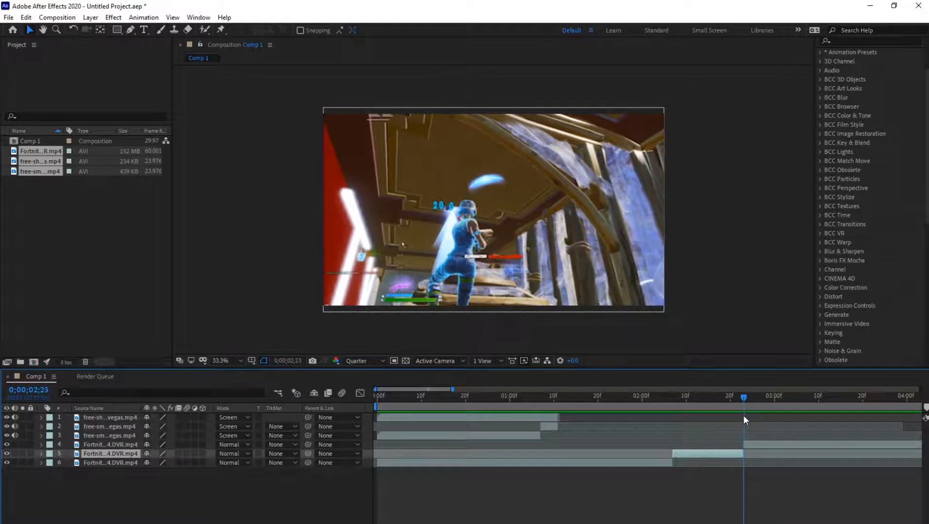
- Delete the gameplay segment after 0;00;02;23 and play the composition from 0;00;01;17
{"action": "left_click", "coordinate": [763, 440]}
{"action": "key", "text": "Delete"}
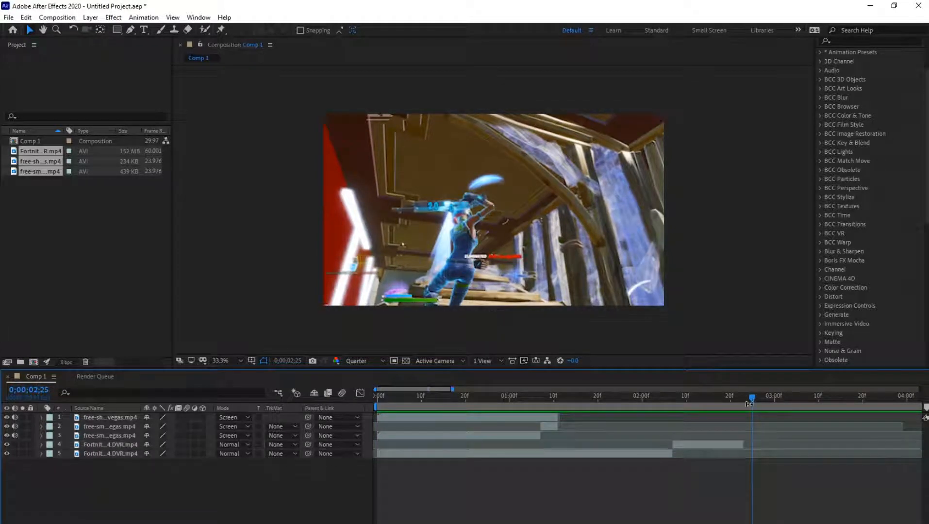
{"action": "left_click", "coordinate": [586, 400]}
{"action": "key", "text": "space"}
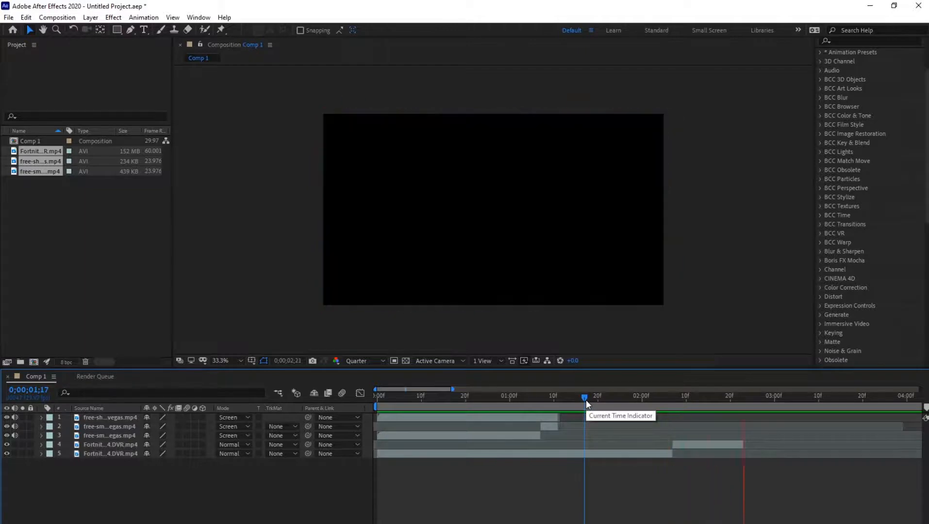
- Check the gameplay segment that starts at 0;00;02;07 by toggling its visibility and playing the composition from about 0;00;02;00
{"action": "left_click", "coordinate": [670, 404]}
{"action": "left_click", "coordinate": [677, 407]}
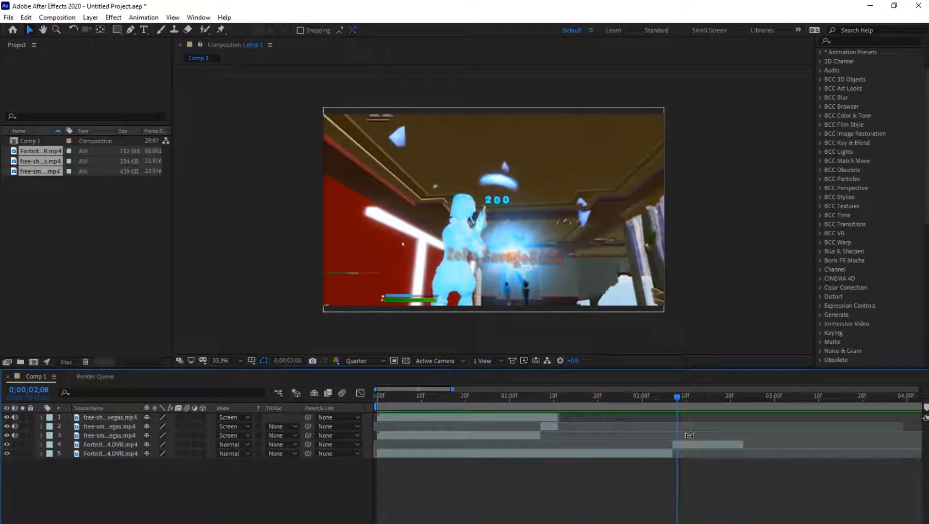
{"action": "left_click", "coordinate": [692, 444]}
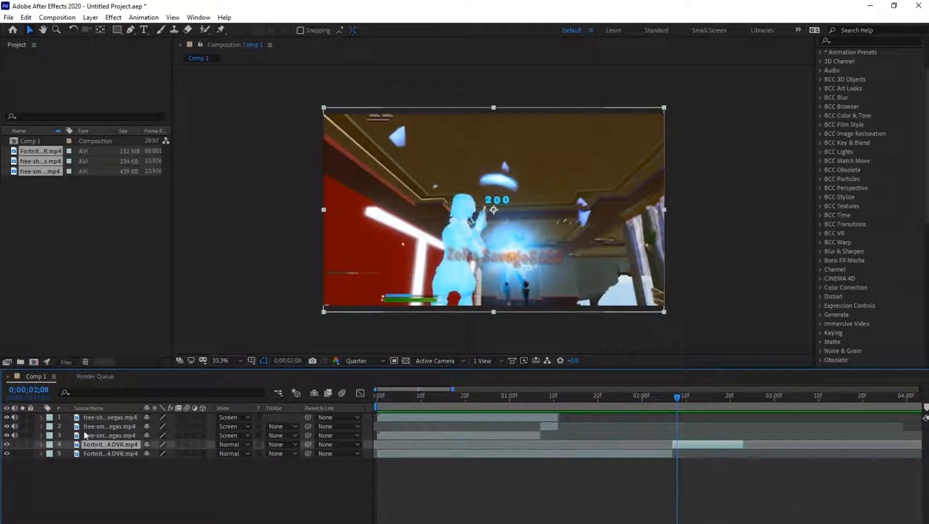
{"action": "left_click", "coordinate": [7, 444]}
{"action": "left_click", "coordinate": [642, 396]}
{"action": "key", "text": "space"}
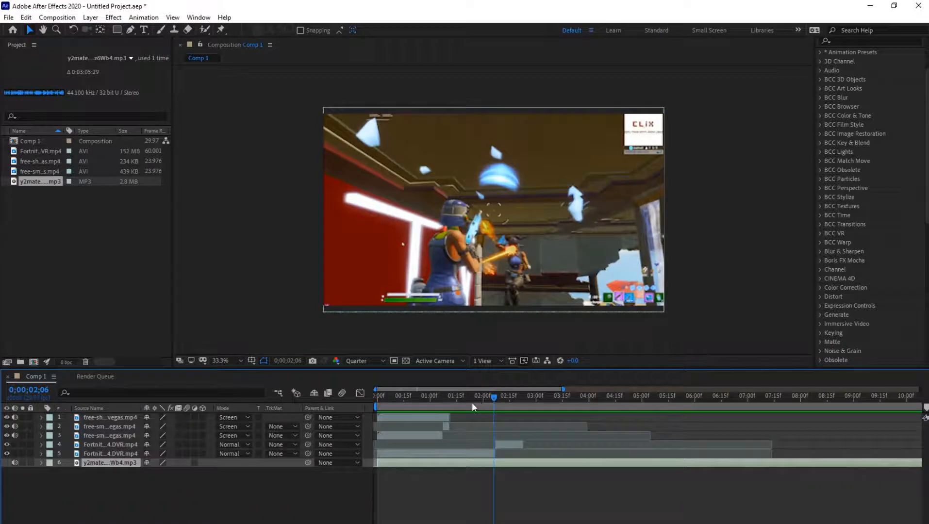
- Enable time remapping on the first gameplay segment and set a Time Remap keyframe at 0;00;00;00
{"action": "left_click", "coordinate": [448, 402]}
{"action": "left_click", "coordinate": [437, 454]}
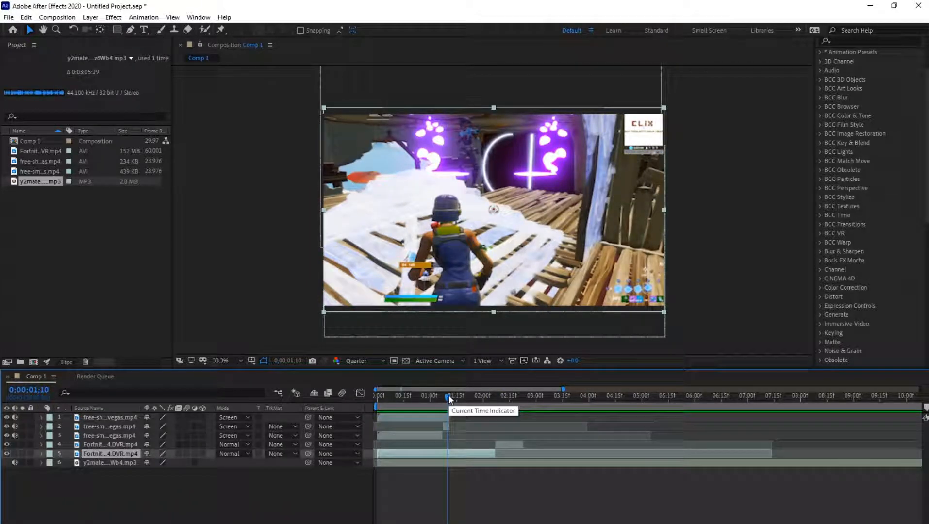
{"action": "key", "text": "ctrl+alt+t"}
{"action": "left_click_drag", "start_coordinate": [449, 395], "coordinate": [367, 406]}
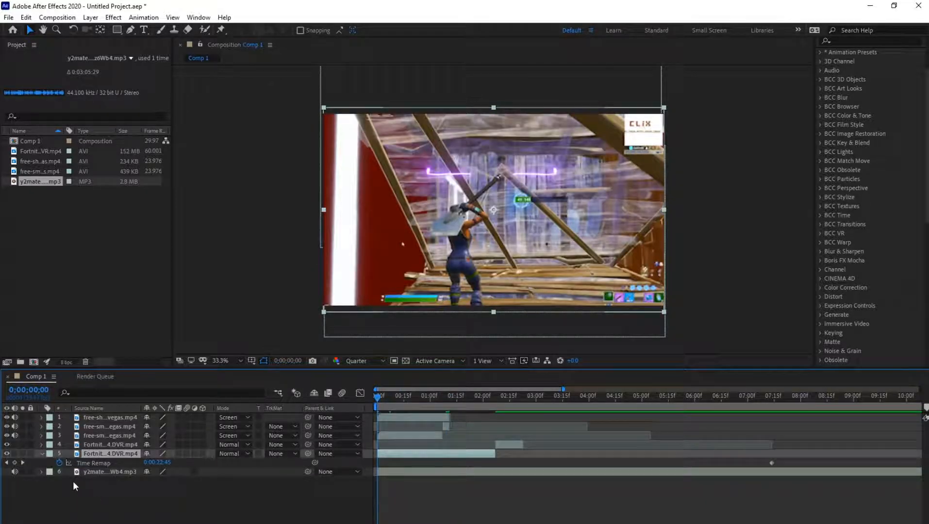
{"action": "left_click", "coordinate": [15, 463]}
- Add a Time Remap keyframe at the segment's end, 0;00;02;07, and delete the original end keyframe beyond it
{"action": "left_click_drag", "start_coordinate": [476, 406], "coordinate": [495, 408]}
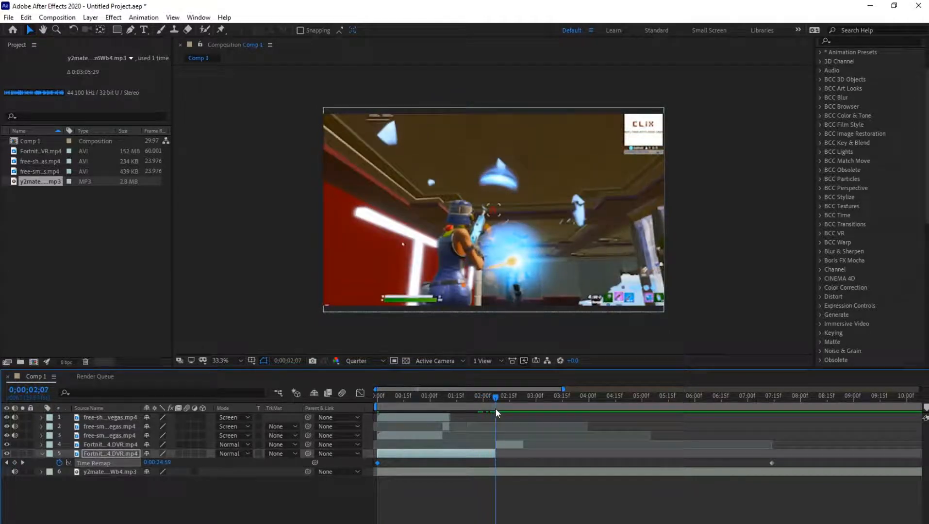
{"action": "left_click", "coordinate": [15, 463]}
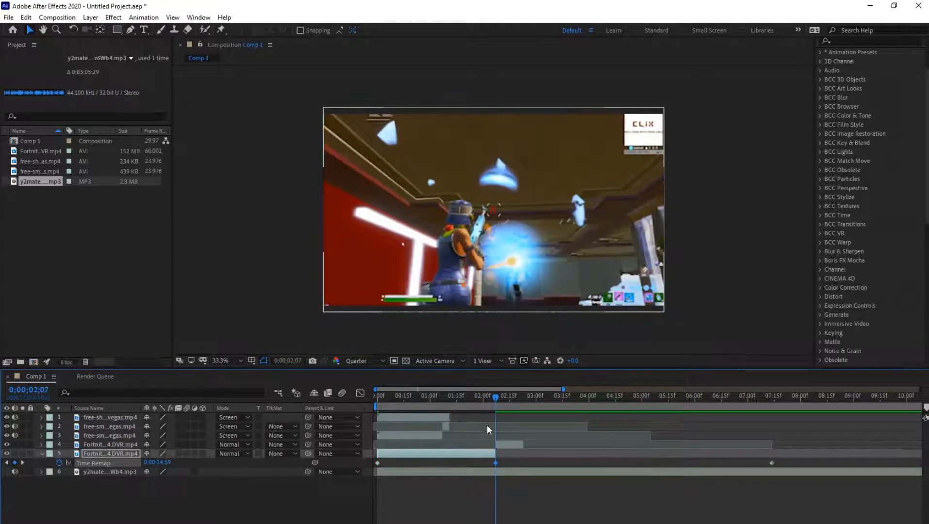
{"action": "mouse_move", "coordinate": [492, 397]}
{"action": "left_mouse_down"}
{"action": "mouse_move", "coordinate": [372, 414]}
{"action": "mouse_move", "coordinate": [496, 415]}
{"action": "left_mouse_up"}
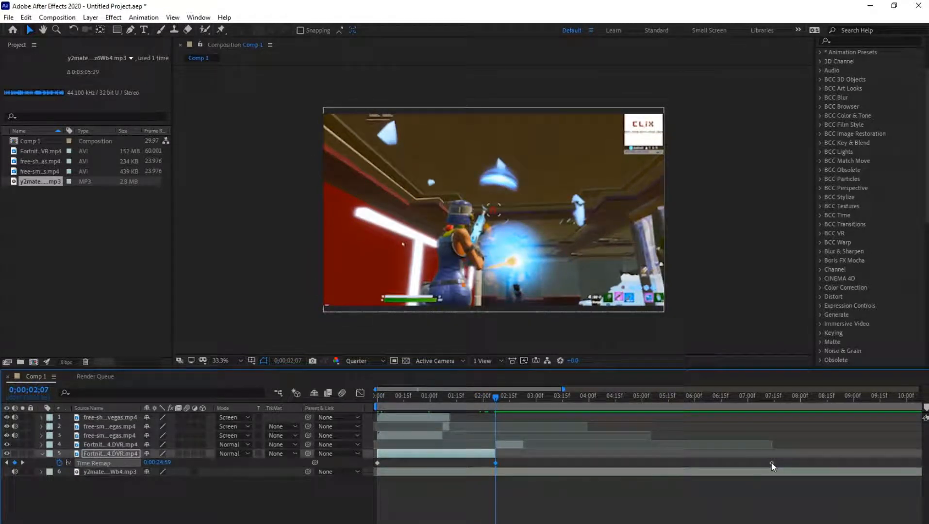
{"action": "key", "text": "Delete"}
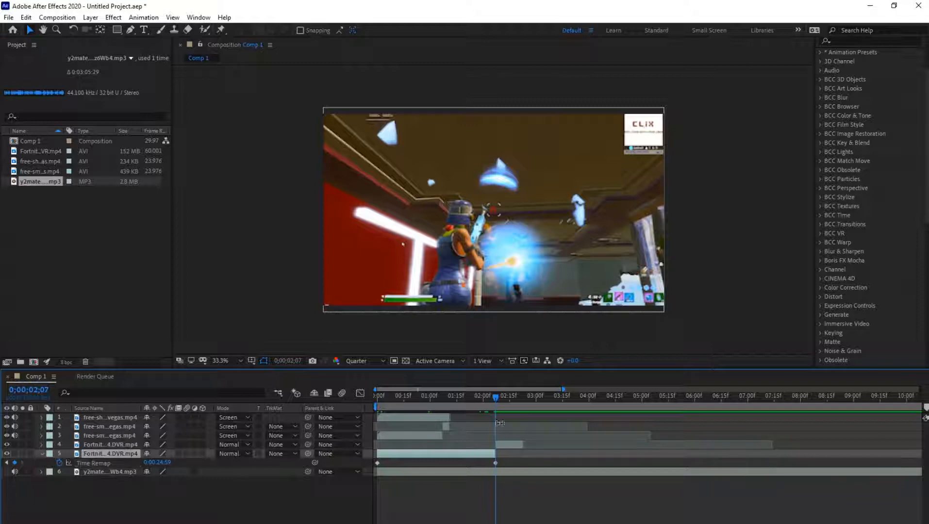
- Play from the start to find the beat and add a Time Remap keyframe at 0;00;00;15
{"action": "left_click_drag", "start_coordinate": [493, 396], "coordinate": [367, 396]}
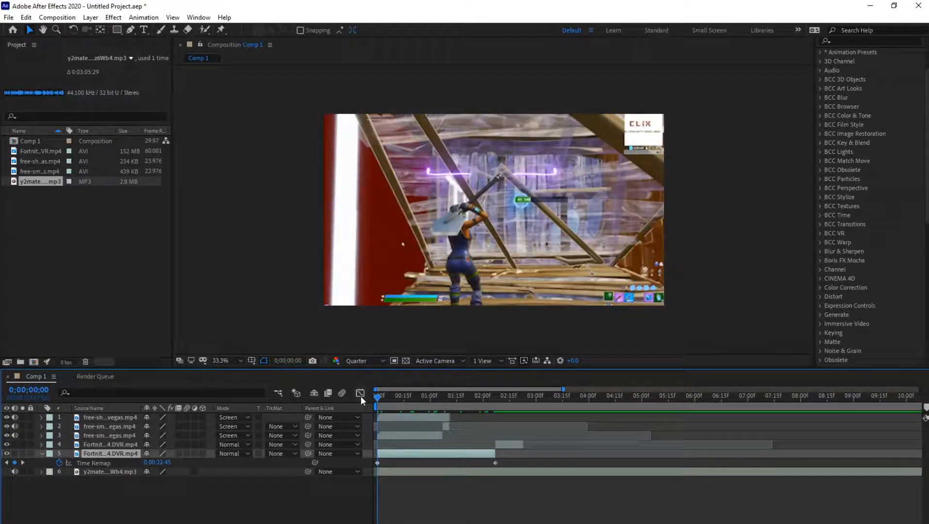
{"action": "key", "text": "space"}
{"action": "key", "text": "space"}
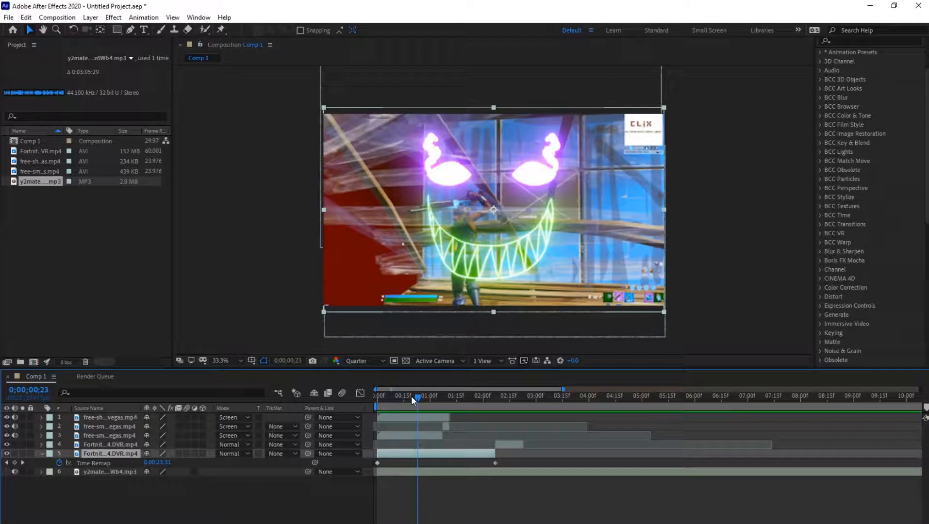
{"action": "left_click_drag", "start_coordinate": [411, 396], "coordinate": [366, 396]}
{"action": "key", "text": "space"}
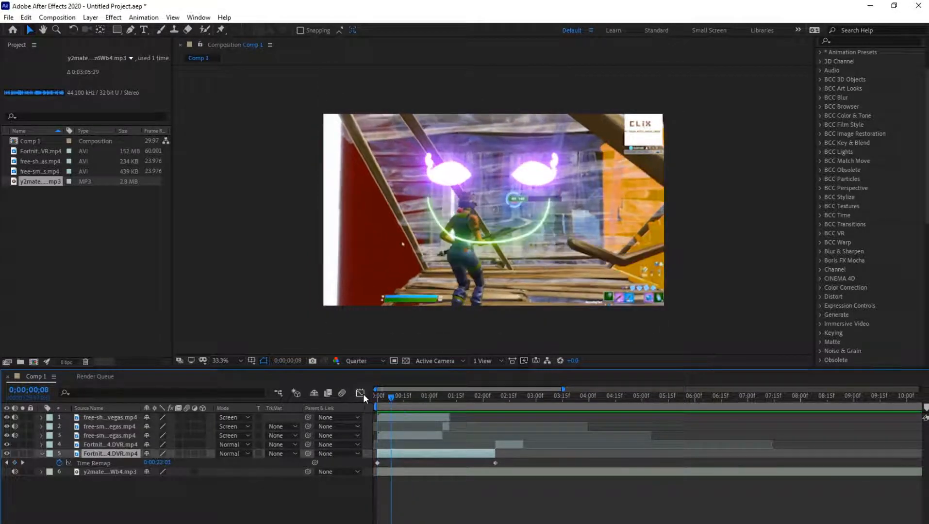
{"action": "key", "text": "space"}
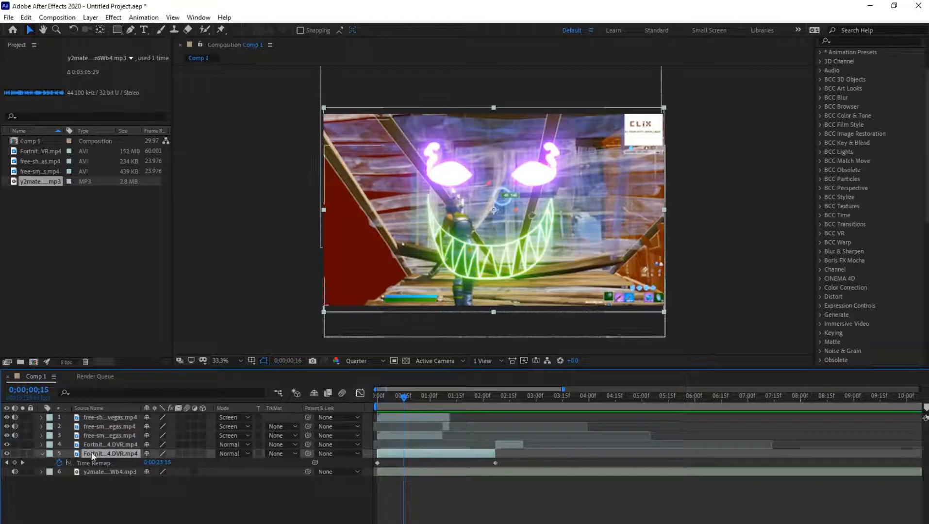
{"action": "left_click", "coordinate": [14, 463]}
{"action": "left_click_drag", "start_coordinate": [404, 397], "coordinate": [349, 401]}
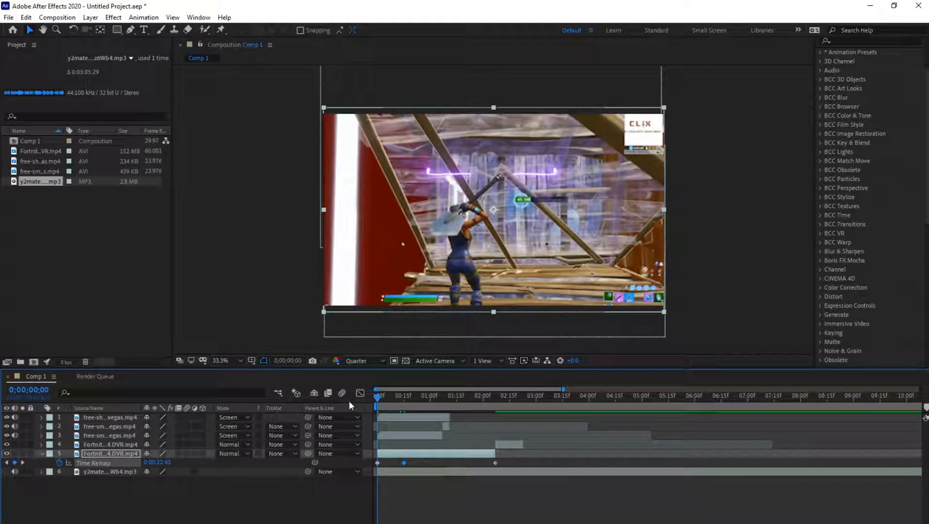
- Reveal the music layer's audio waveform to look for the beats, and hide it again
{"action": "left_click", "coordinate": [422, 473]}
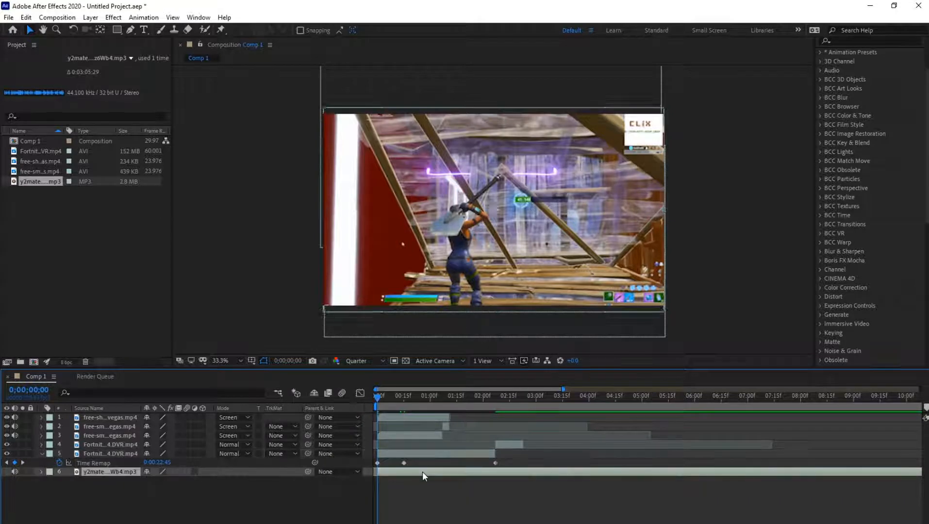
{"action": "key", "text": "l"}
{"action": "key", "text": "l"}
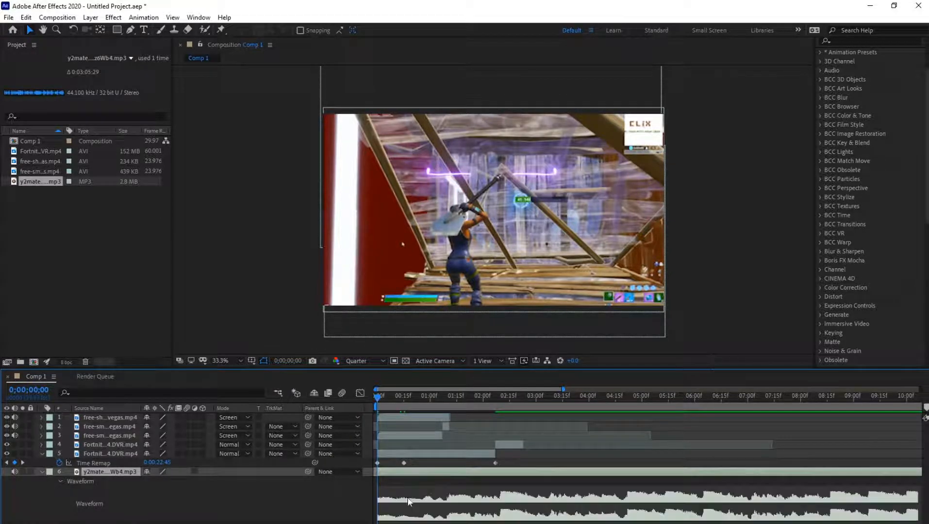
{"action": "key", "text": "l"}
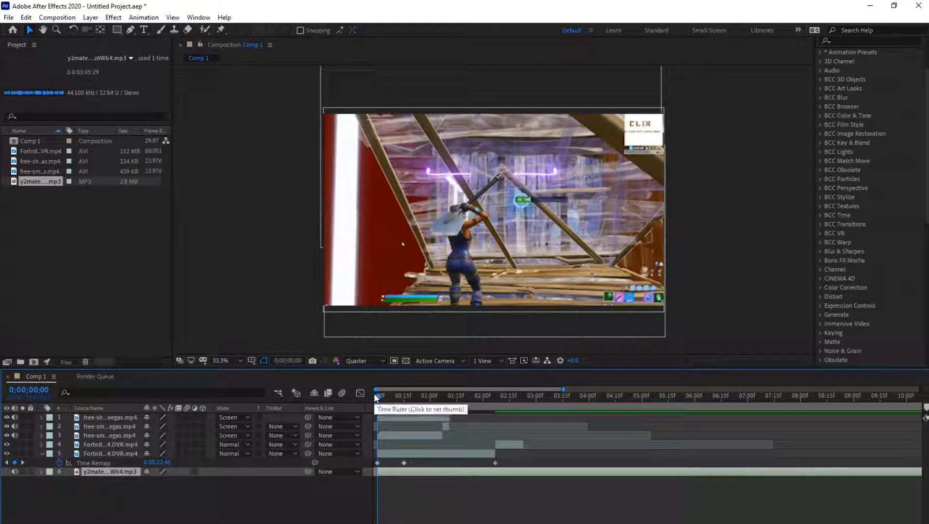
- Play to the next beat, add a Time Remap keyframe at about 0;00;01;03, and play on to around 0;00;02;03
{"action": "key", "text": "space"}
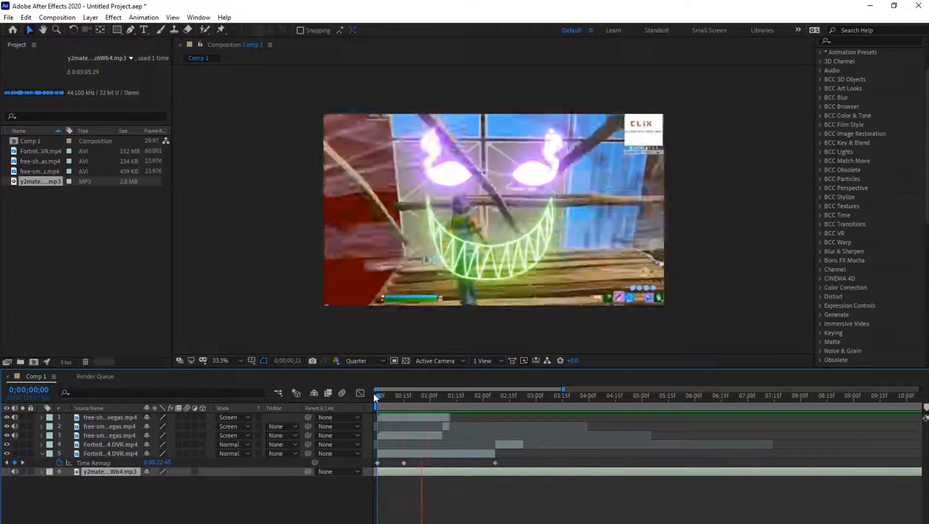
{"action": "key", "text": "space"}
{"action": "left_click", "coordinate": [14, 463]}
{"action": "key", "text": "space"}
{"action": "key", "text": "space"}
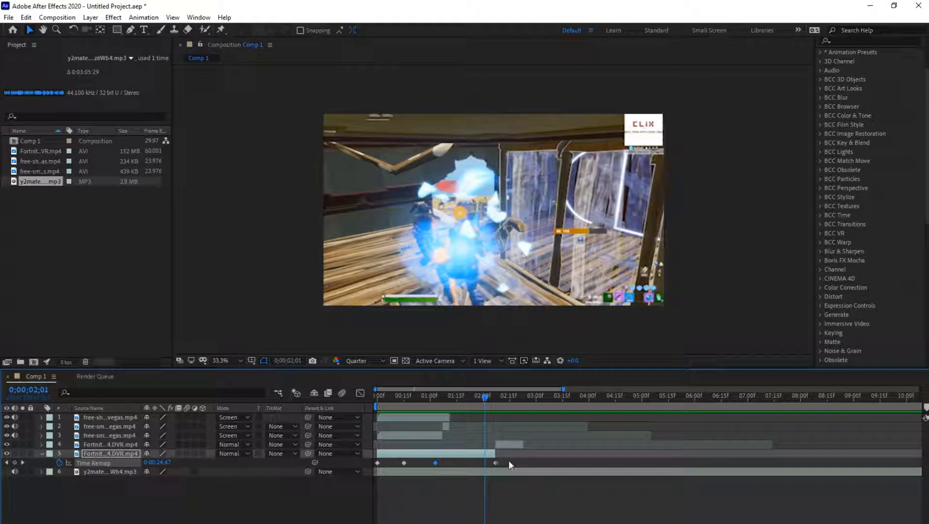
{"action": "key", "text": "space"}
{"action": "left_click", "coordinate": [490, 398]}
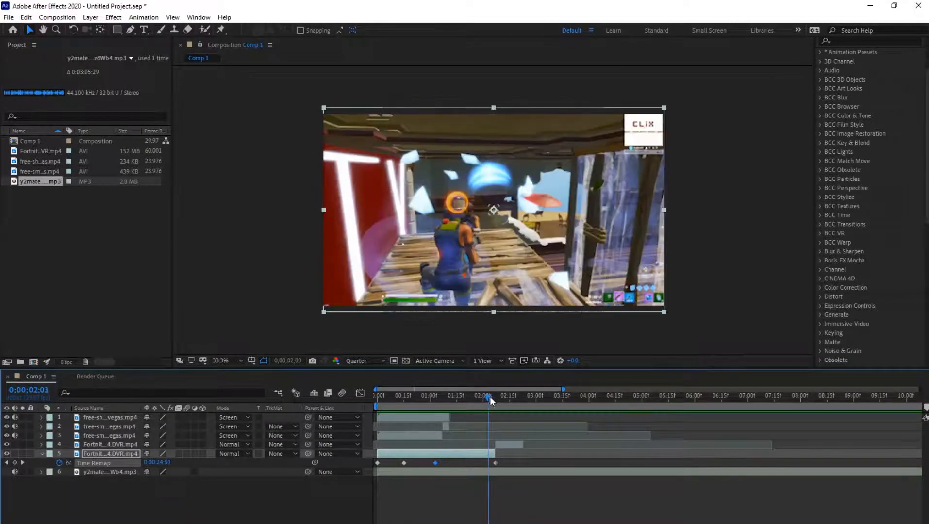
- Apply Easy Ease to all four Time Remap keyframes of the first gameplay segment and expand the layer's properties
{"action": "mouse_move", "coordinate": [513, 465]}
{"action": "left_mouse_down"}
{"action": "mouse_move", "coordinate": [373, 465]}
{"action": "mouse_move", "coordinate": [517, 465]}
{"action": "mouse_move", "coordinate": [497, 464]}
{"action": "left_mouse_up"}
{"action": "left_click_drag", "start_coordinate": [417, 464], "coordinate": [371, 466]}
{"action": "left_click_drag", "start_coordinate": [519, 463], "coordinate": [371, 463]}
{"action": "left_click", "coordinate": [375, 463]}
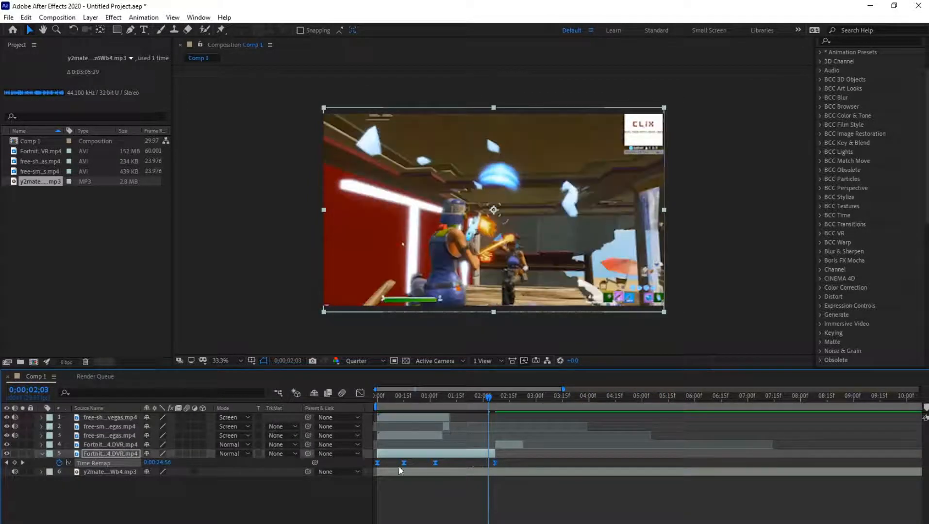
{"action": "left_click", "coordinate": [43, 454]}
{"action": "left_click", "coordinate": [41, 453]}
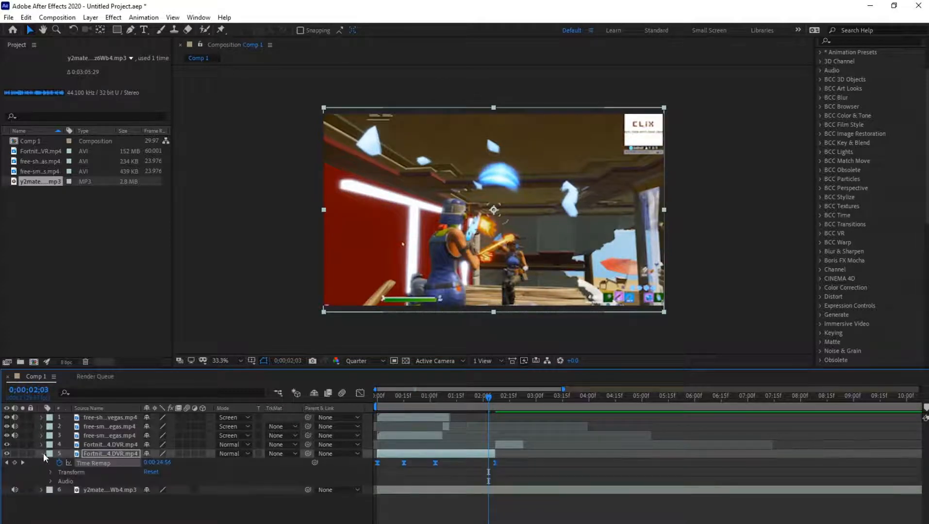
- Play the composition from the start to preview the eased time remapping, and return to 0;00;00;00
{"action": "left_click_drag", "start_coordinate": [482, 398], "coordinate": [356, 409]}
{"action": "key", "text": "space"}
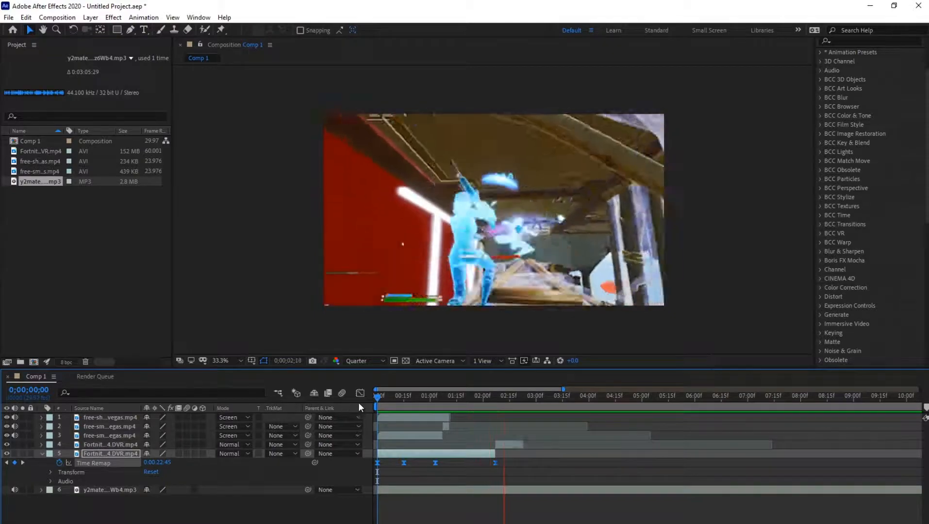
{"action": "key", "text": "space"}
{"action": "key", "text": "space"}
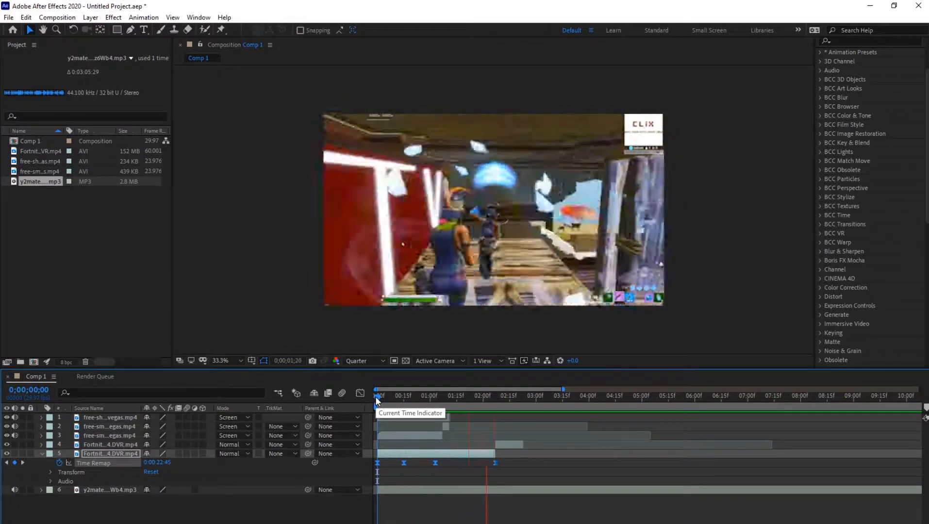
{"action": "key", "text": "space"}
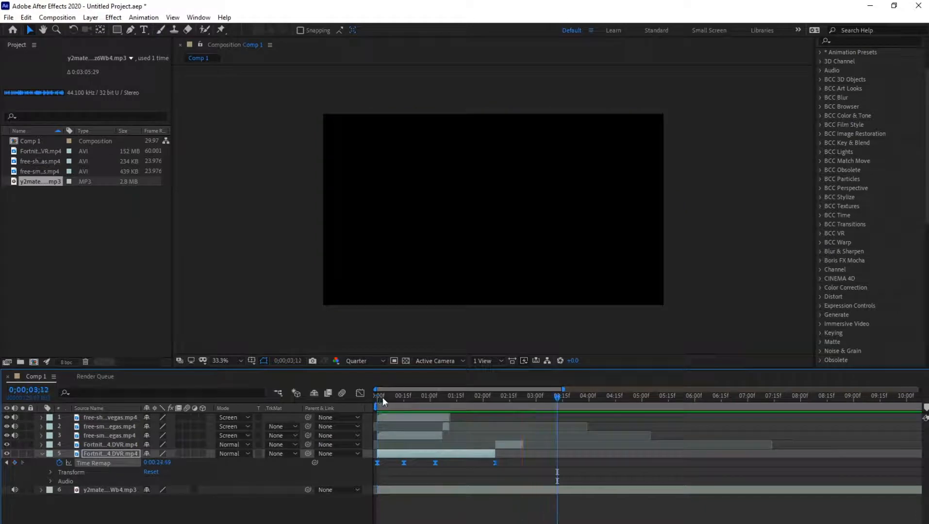
{"action": "left_click_drag", "start_coordinate": [511, 397], "coordinate": [369, 408]}
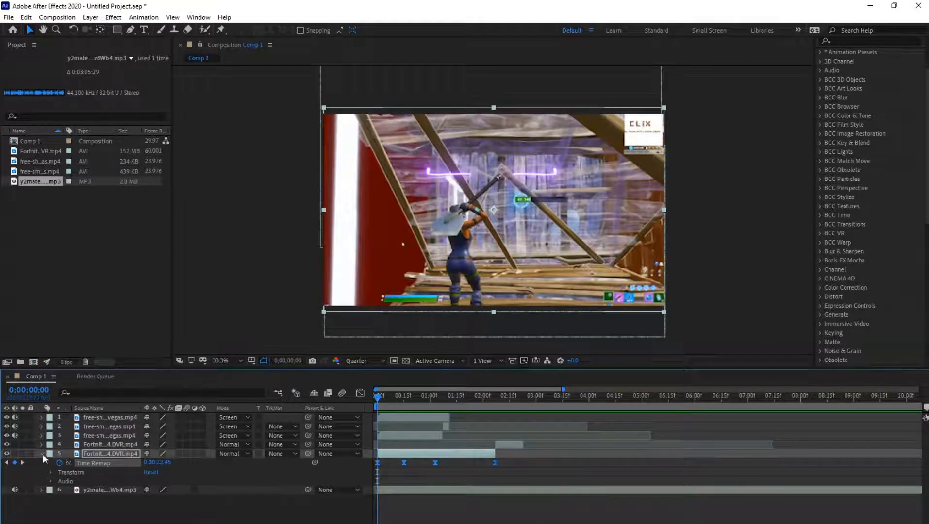
- Reshape the Time Remap curve in the Graph Editor between 0;00;00;00, 0;00;00;15 and 0;00;01;03, steep at the keyframes and flat in between
{"action": "left_click", "coordinate": [360, 394]}
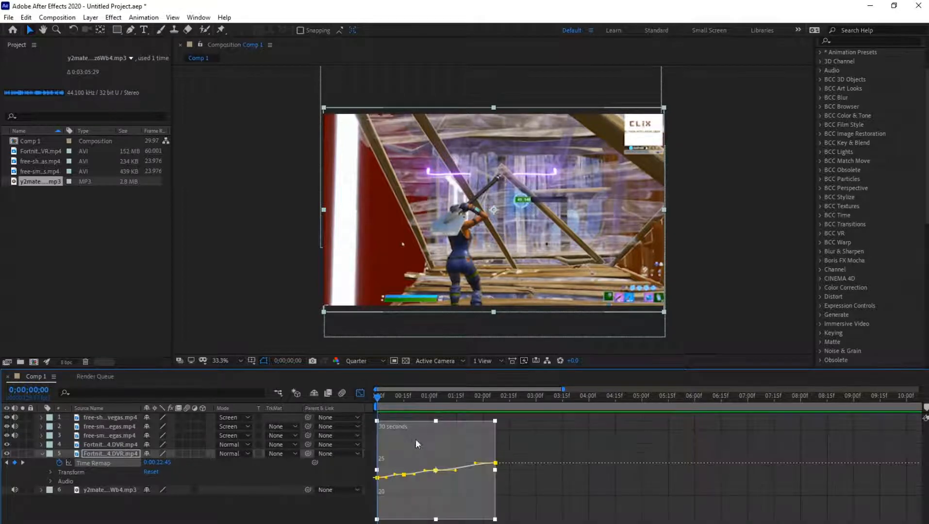
{"action": "left_click_drag", "start_coordinate": [563, 390], "coordinate": [428, 389]}
{"action": "left_click", "coordinate": [411, 518]}
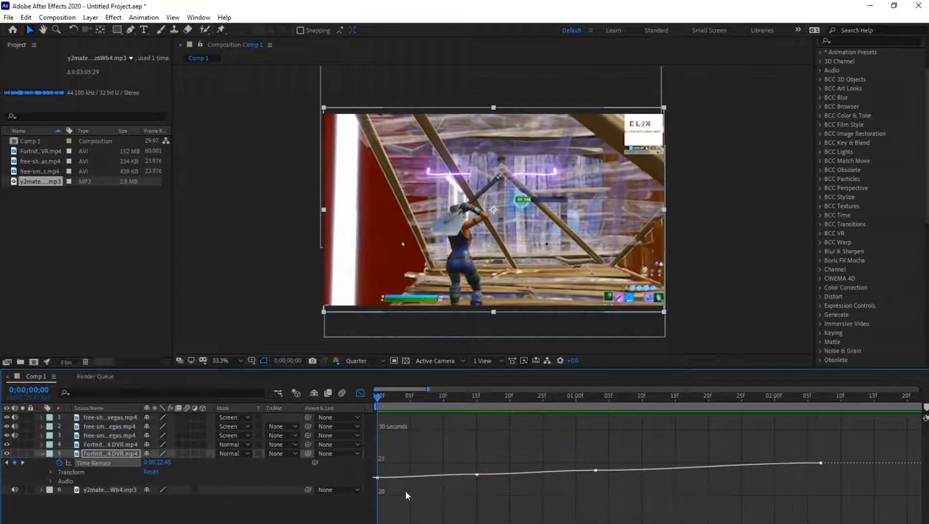
{"action": "left_click", "coordinate": [408, 516]}
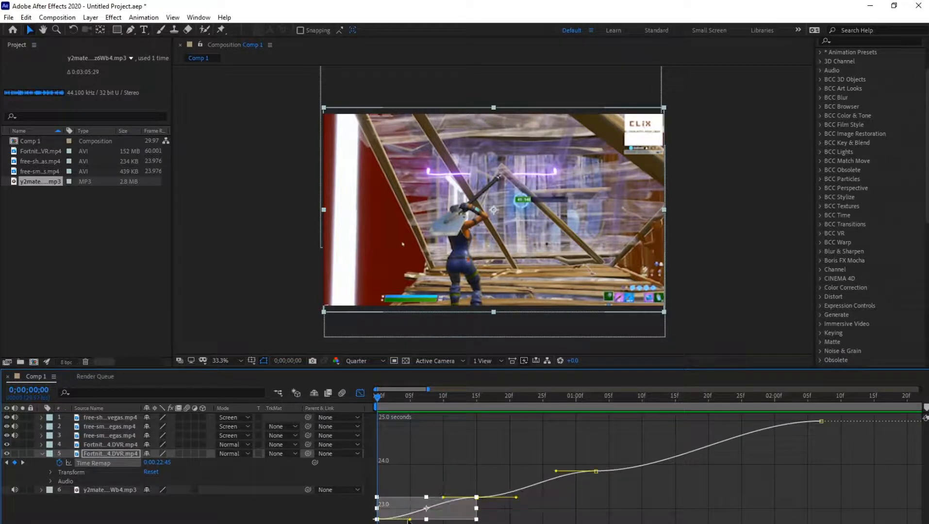
{"action": "left_click_drag", "start_coordinate": [410, 519], "coordinate": [396, 504]}
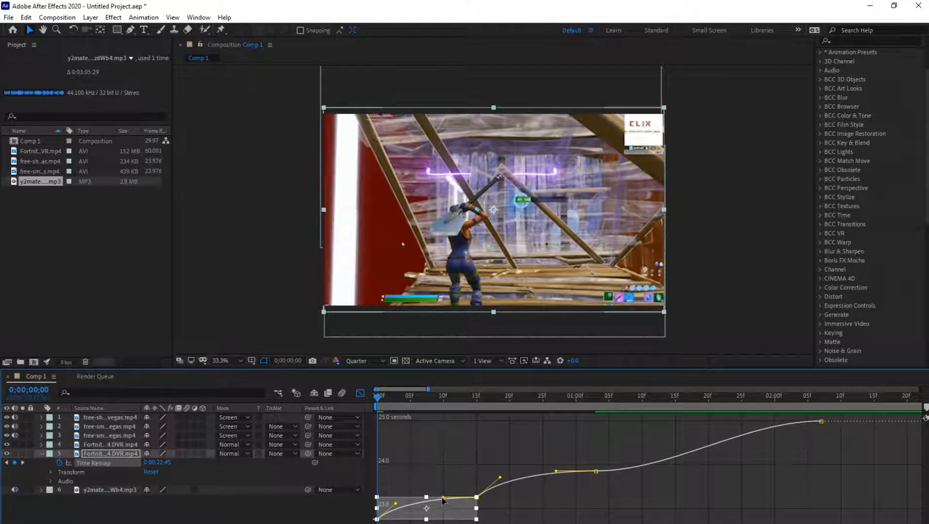
{"action": "left_click_drag", "start_coordinate": [395, 504], "coordinate": [458, 515]}
{"action": "left_click", "coordinate": [499, 480]}
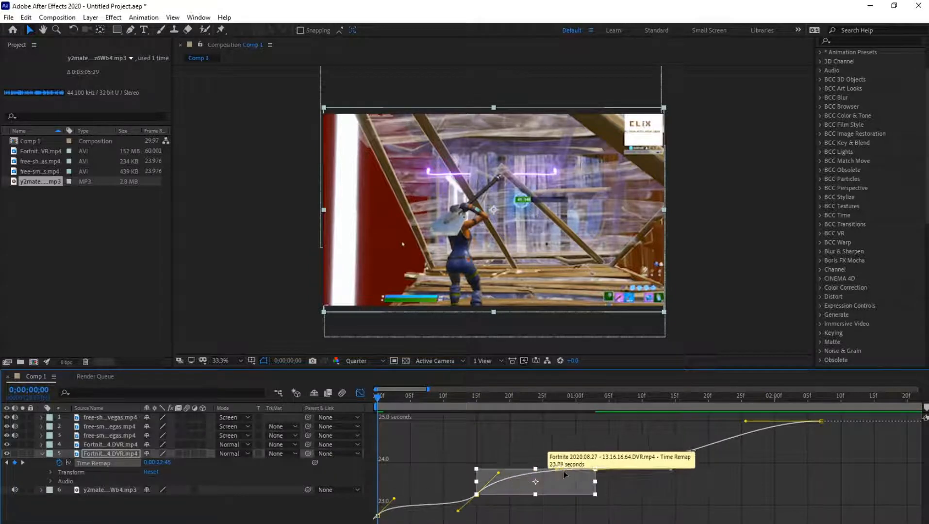
{"action": "left_click_drag", "start_coordinate": [556, 470], "coordinate": [566, 490]}
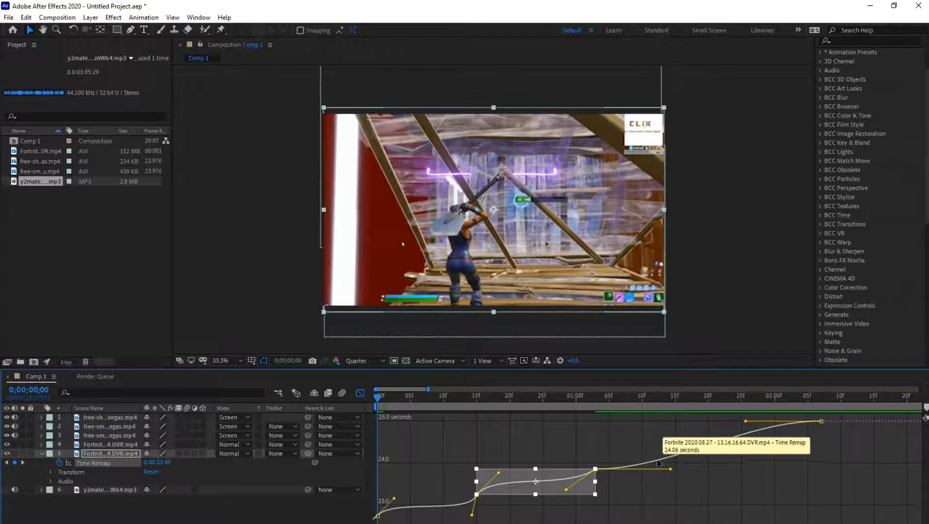
- Reshape the final Time Remap curve section, from 0;00;01;03 to 0;00;02;07, so it is steep at both keyframes and flatter in the middle
{"action": "left_click", "coordinate": [659, 494]}
{"action": "left_click", "coordinate": [639, 456]}
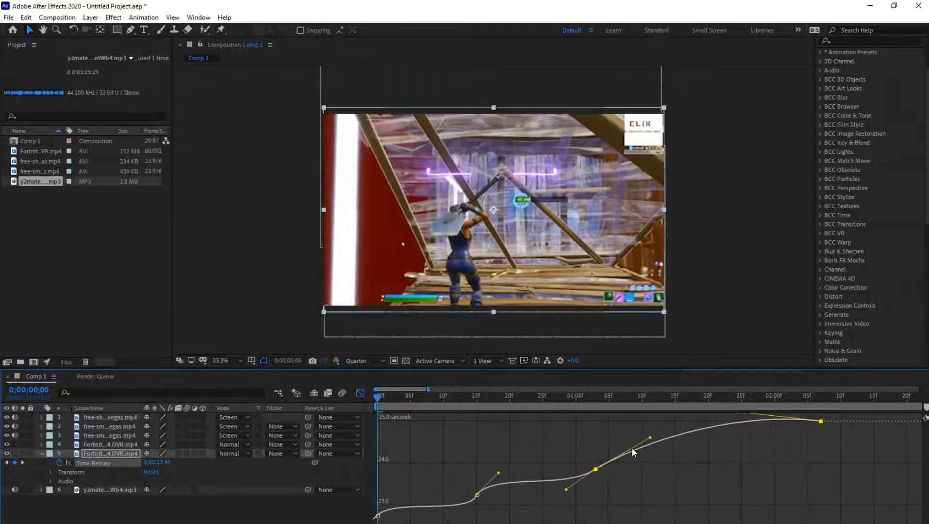
{"action": "left_click_drag", "start_coordinate": [718, 503], "coordinate": [589, 504]}
{"action": "left_click", "coordinate": [734, 466]}
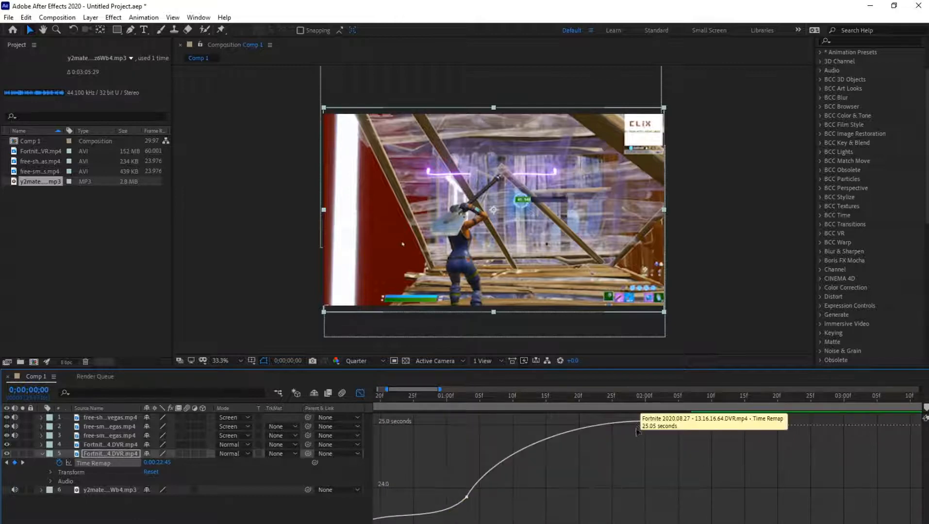
{"action": "left_click", "coordinate": [637, 423]}
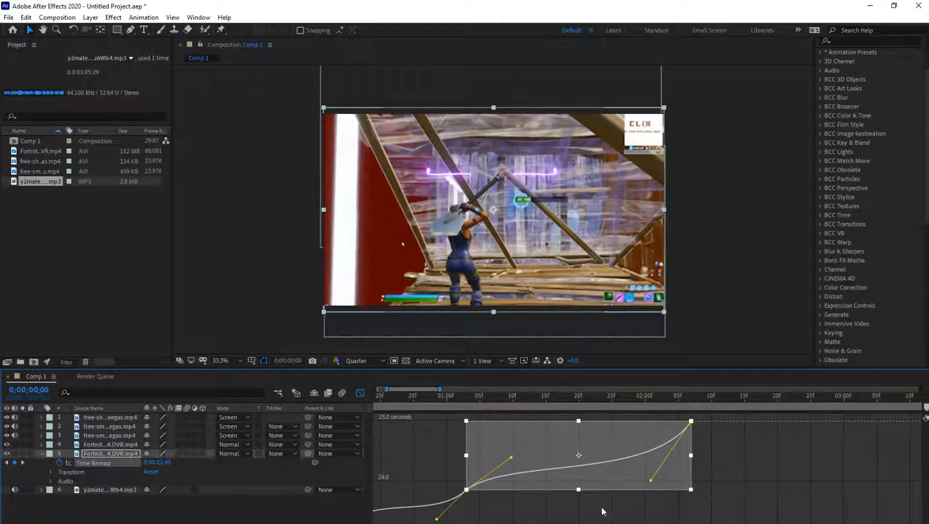
- Close the Graph Editor, collapse the first gameplay segment's properties and play the composition from the start
{"action": "scroll", "coordinate": [659, 487], "scroll_direction": "down", "scroll_amount": 3}
{"action": "scroll", "coordinate": [478, 505], "scroll_direction": "down", "scroll_amount": 1}
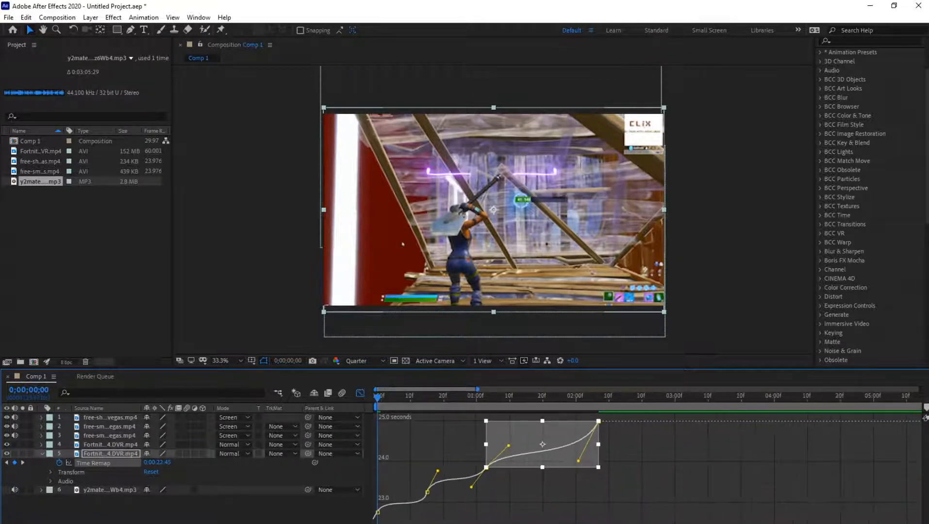
{"action": "left_click", "coordinate": [478, 504]}
{"action": "left_click", "coordinate": [527, 457]}
{"action": "scroll", "coordinate": [429, 455], "scroll_direction": "right", "scroll_amount": 3}
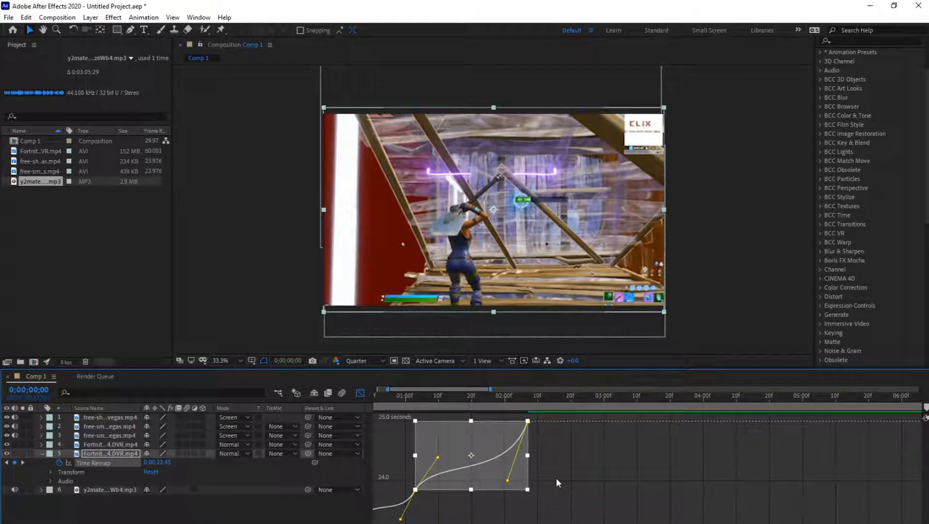
{"action": "scroll", "coordinate": [437, 461], "scroll_direction": "left", "scroll_amount": 3}
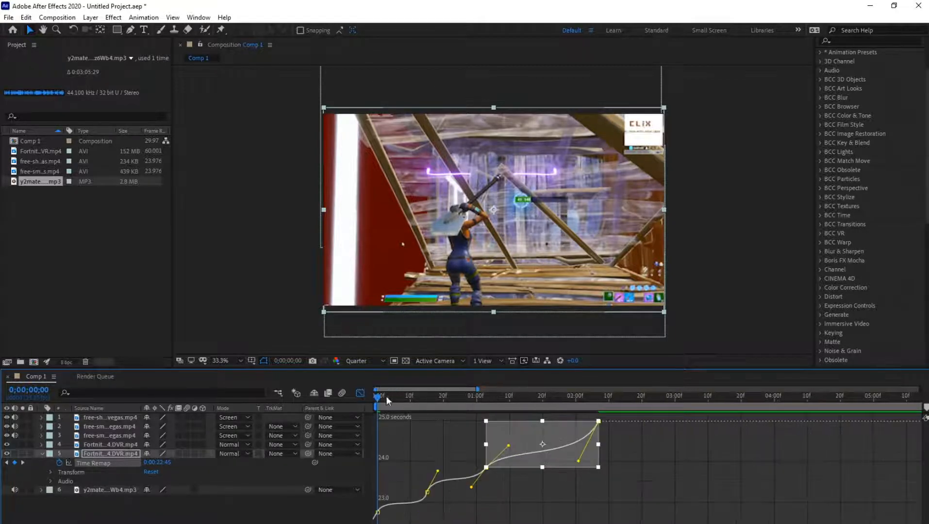
{"action": "left_click", "coordinate": [360, 393]}
{"action": "left_click", "coordinate": [43, 453]}
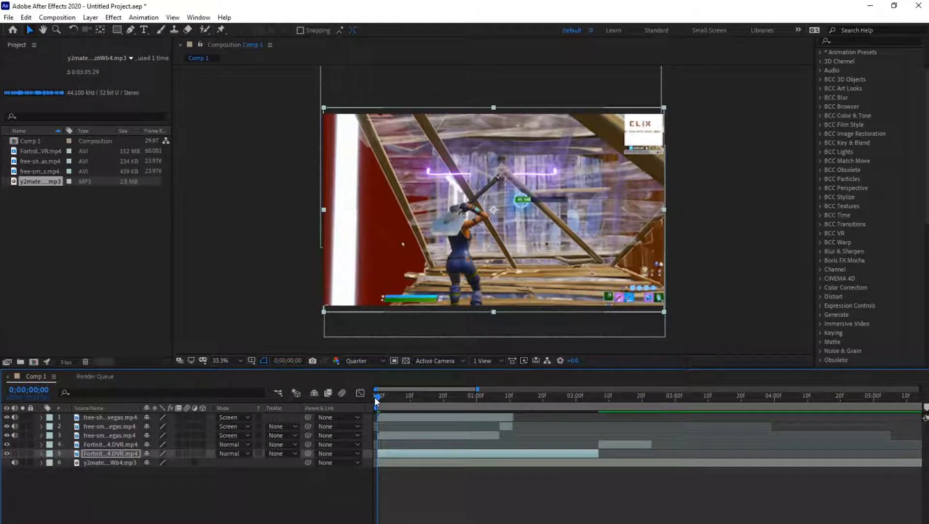
{"action": "key", "text": "space"}
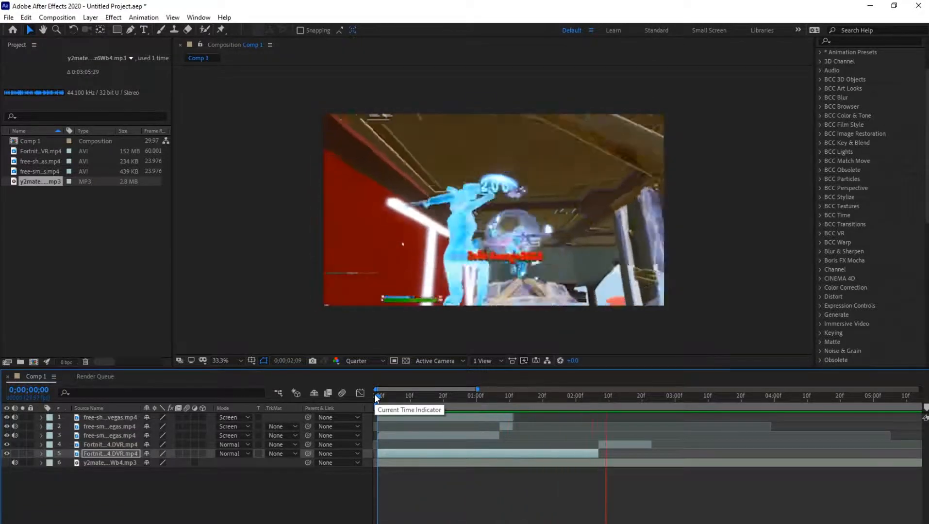
{"action": "left_click", "coordinate": [377, 394]}
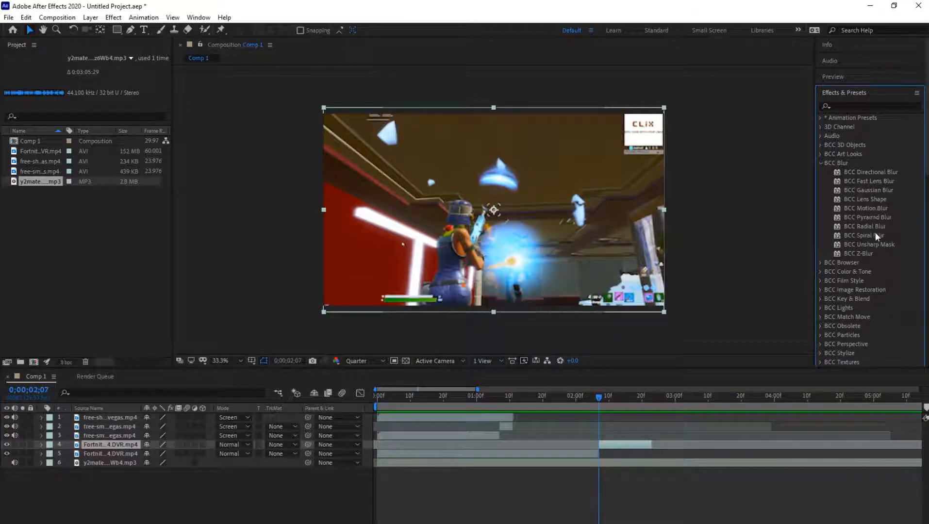
- Search the effects for Gaussian blur and apply BCC Gaussian Blur to the second gameplay segment, which starts at 0;00;02;07
{"action": "left_click", "coordinate": [824, 164]}
{"action": "key", "text": "g"}
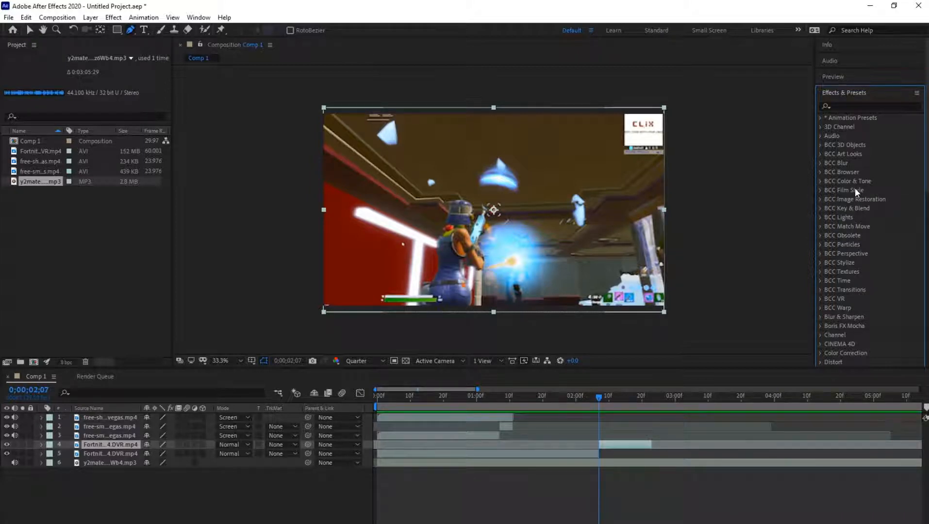
{"action": "left_click", "coordinate": [843, 107]}
{"action": "type", "text": "gaussia"}
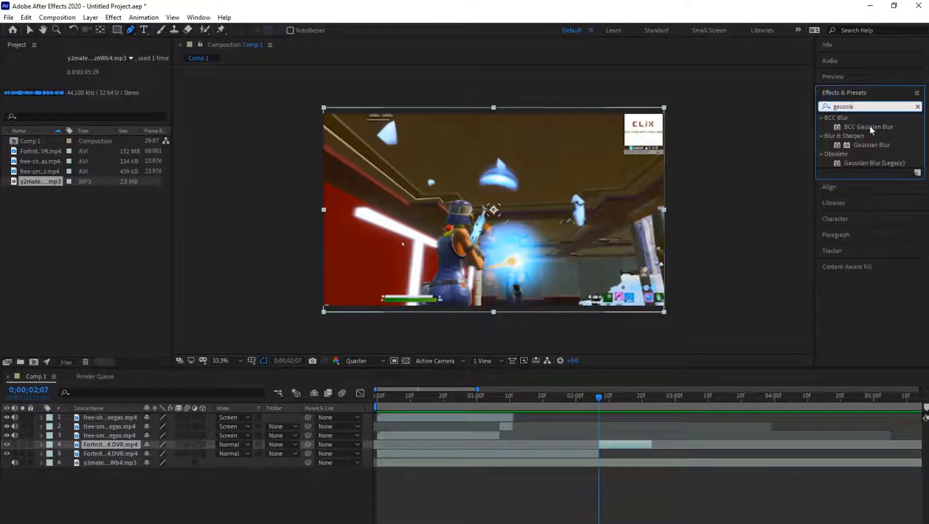
{"action": "left_click_drag", "start_coordinate": [868, 126], "coordinate": [615, 446]}
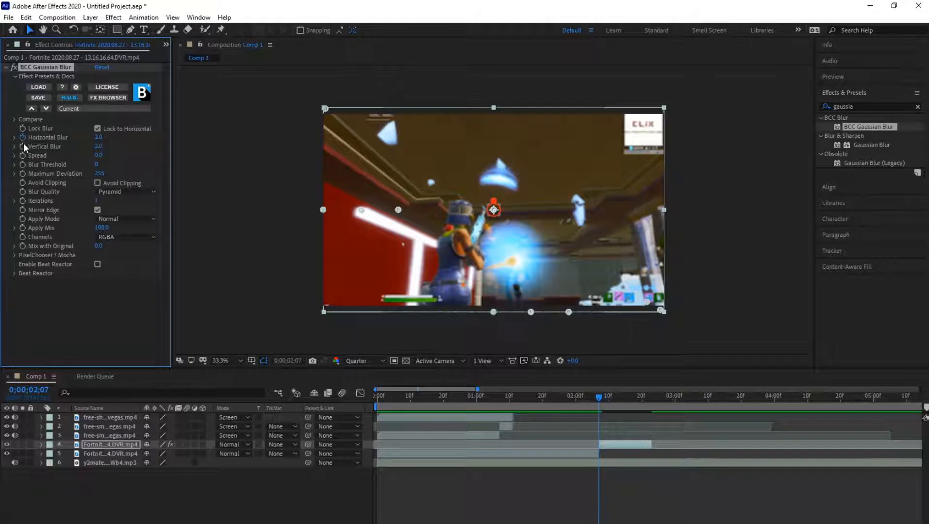
- Start keyframing Horizontal Blur and Vertical Blur at 0;00;02;07 with both values set to 0
{"action": "left_click", "coordinate": [98, 147]}
{"action": "type", "text": "0"}
{"action": "left_click", "coordinate": [100, 138]}
{"action": "type", "text": "0"}
{"action": "key", "text": "Return"}
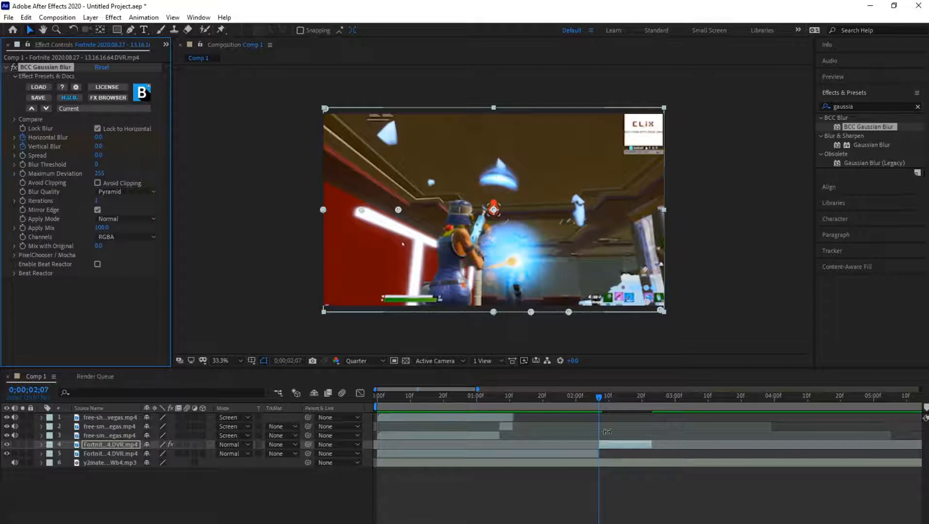
- Set the Horizontal Blur and Vertical Blur keyframes at 0;00;02;07 to 5
{"action": "left_click", "coordinate": [99, 139]}
{"action": "key", "text": "BackSpace"}
{"action": "type", "text": "1"}
{"action": "key", "text": "BackSpace"}
{"action": "type", "text": "5"}
{"action": "left_click", "coordinate": [99, 147]}
{"action": "left_click", "coordinate": [100, 147]}
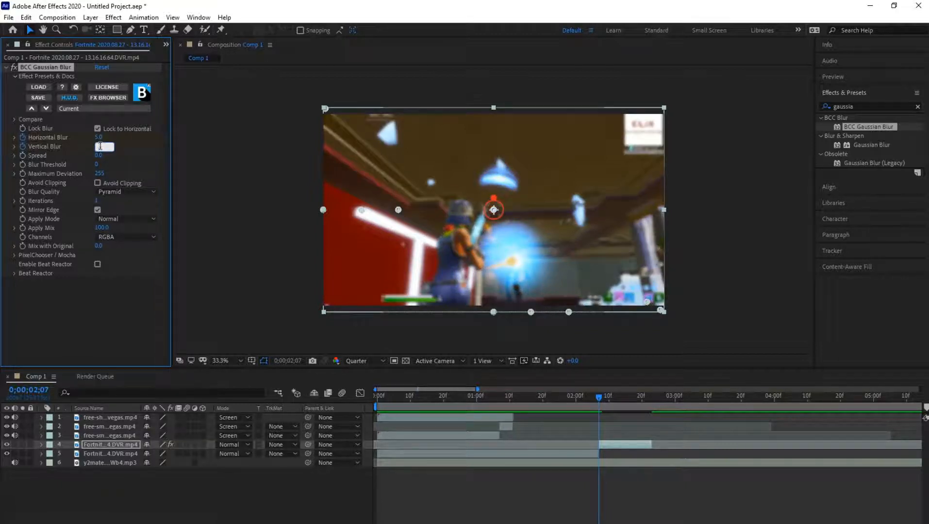
{"action": "type", "text": "5"}
{"action": "key", "text": "Return"}
- Keyframe Horizontal Blur and Vertical Blur to 0 at 0;00;02;09
{"action": "left_click_drag", "start_coordinate": [596, 399], "coordinate": [612, 403]}
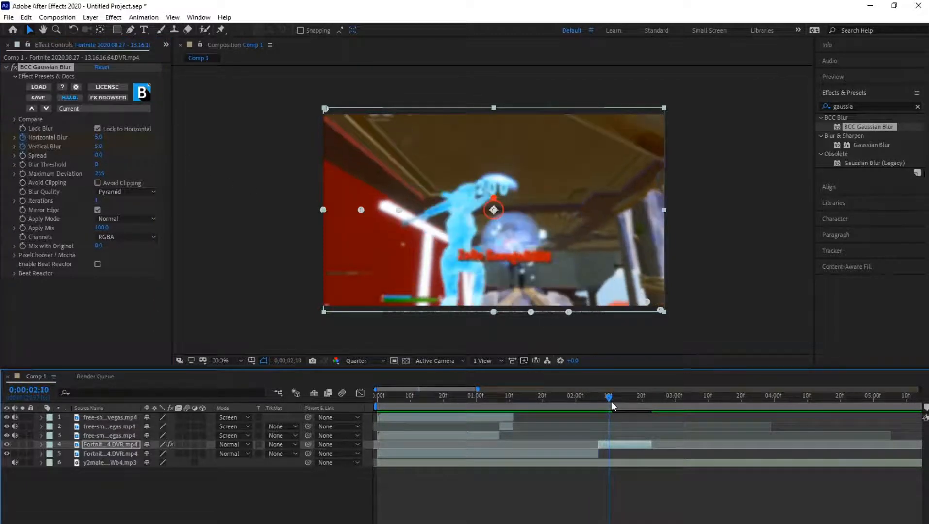
{"action": "left_click_drag", "start_coordinate": [610, 403], "coordinate": [608, 403]}
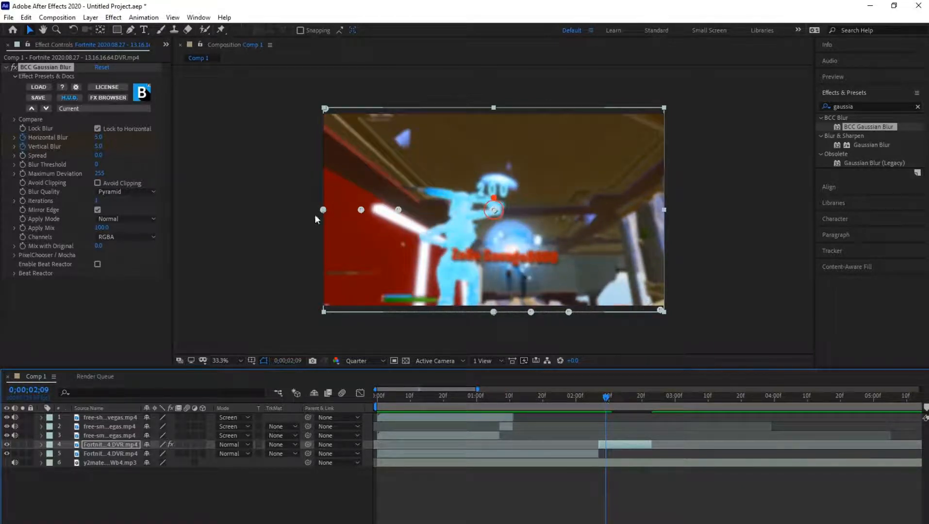
{"action": "left_click", "coordinate": [99, 137]}
{"action": "type", "text": "0"}
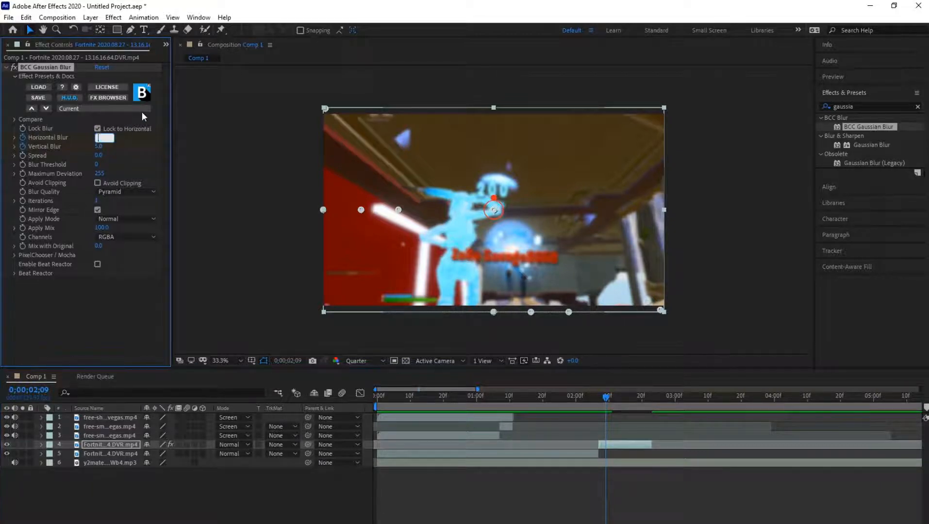
{"action": "key", "text": "Tab"}
{"action": "type", "text": "0"}
{"action": "key", "text": "Return"}
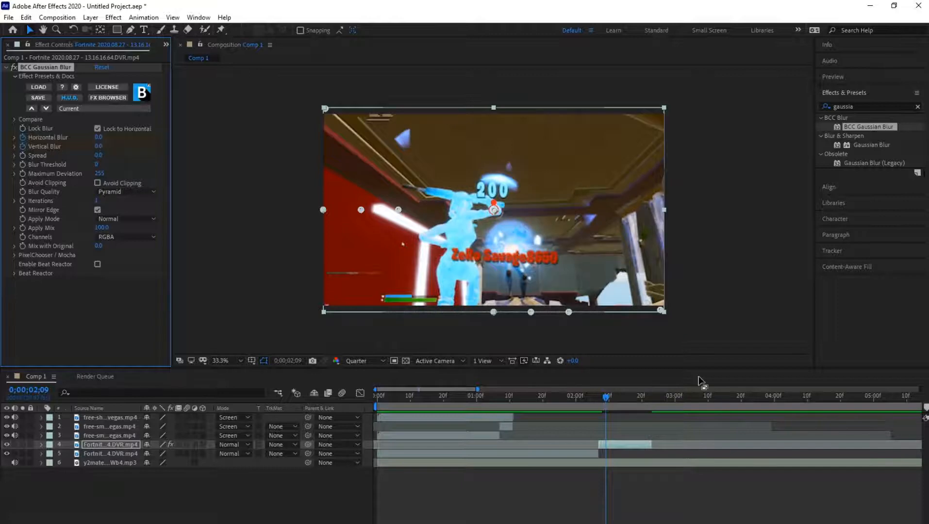
- Preview the blur from 0;00;02;04, reveal its keyframes and move both ending blur keyframes to 0;00;02;12
{"action": "left_click", "coordinate": [590, 396]}
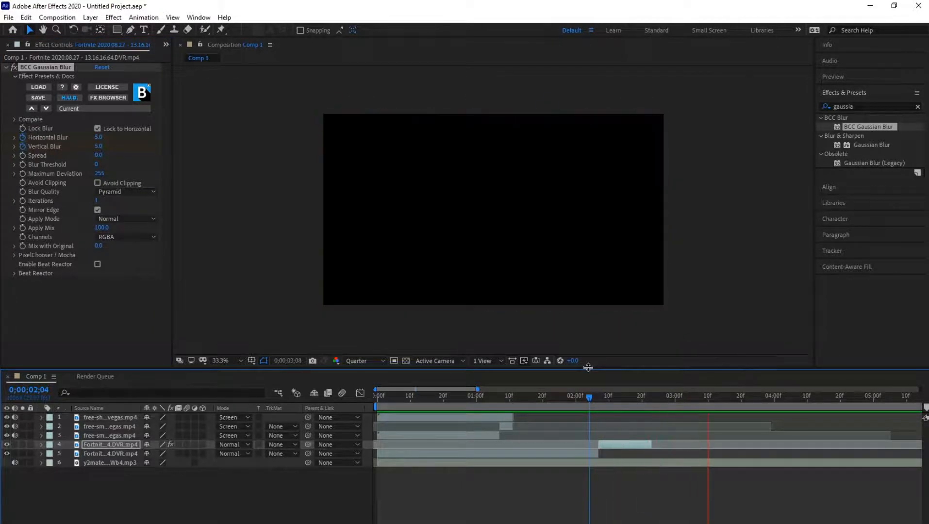
{"action": "left_click_drag", "start_coordinate": [589, 398], "coordinate": [606, 397]}
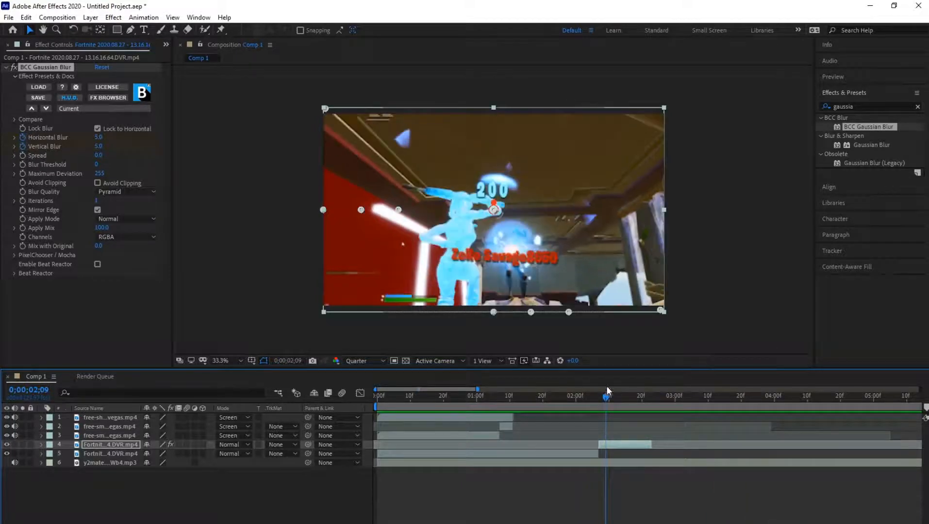
{"action": "key", "text": "u"}
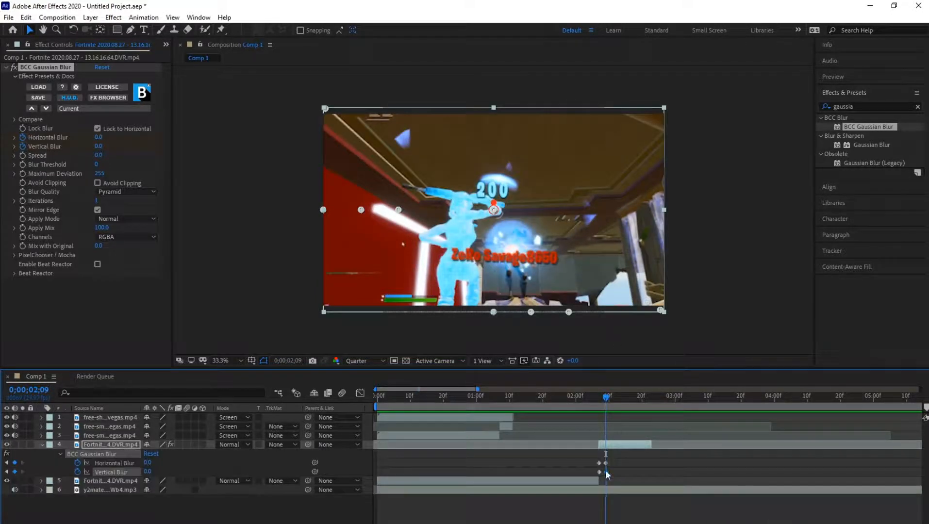
{"action": "mouse_move", "coordinate": [606, 471]}
{"action": "left_mouse_down"}
{"action": "mouse_move", "coordinate": [621, 471]}
{"action": "mouse_move", "coordinate": [616, 463]}
{"action": "left_mouse_up"}
- Play the blur transition from just before 0;00;02;07 to check how quickly it fades
{"action": "left_click", "coordinate": [594, 399]}
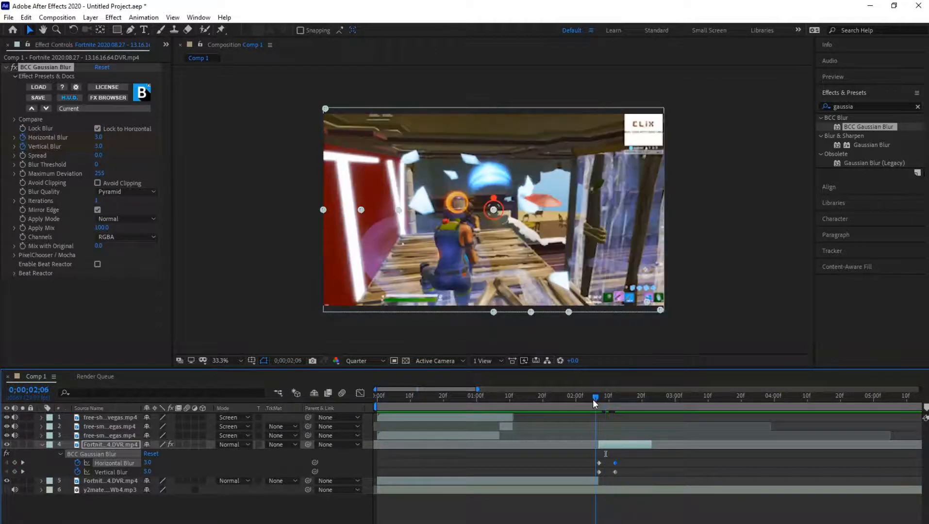
{"action": "key", "text": "space"}
{"action": "key", "text": "space"}
{"action": "left_click", "coordinate": [585, 398]}
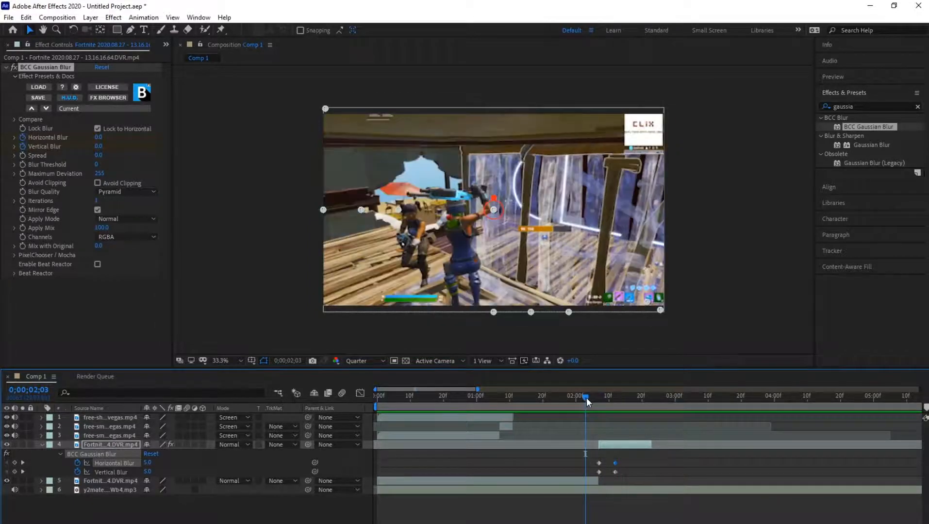
{"action": "key", "text": "space"}
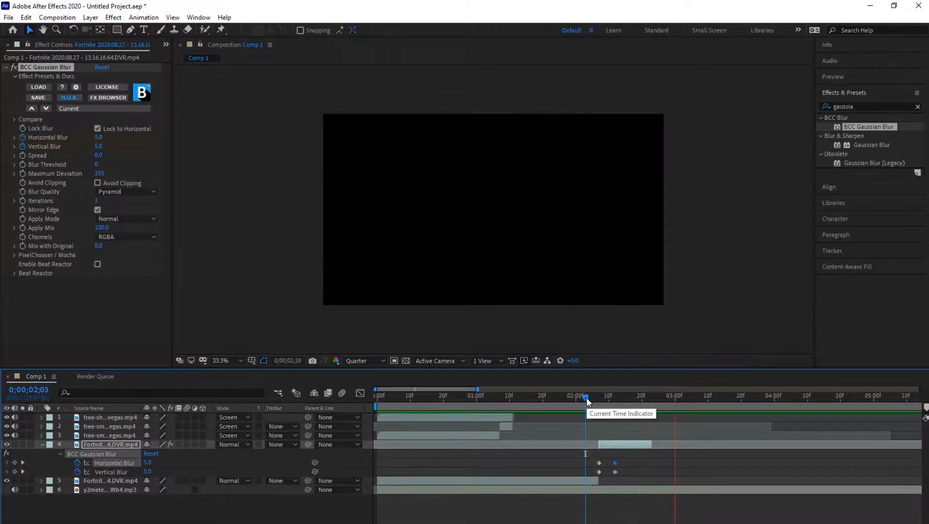
- Move both ending blur keyframes from 0;00;02;12 to about 0;00;02;14 and preview the transition
{"action": "left_click_drag", "start_coordinate": [587, 397], "coordinate": [615, 397]}
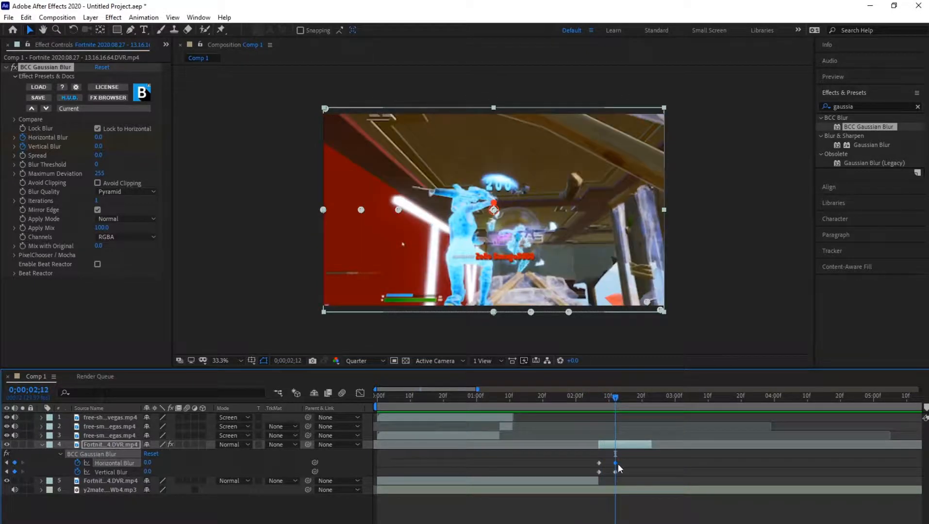
{"action": "left_click_drag", "start_coordinate": [617, 463], "coordinate": [622, 472]}
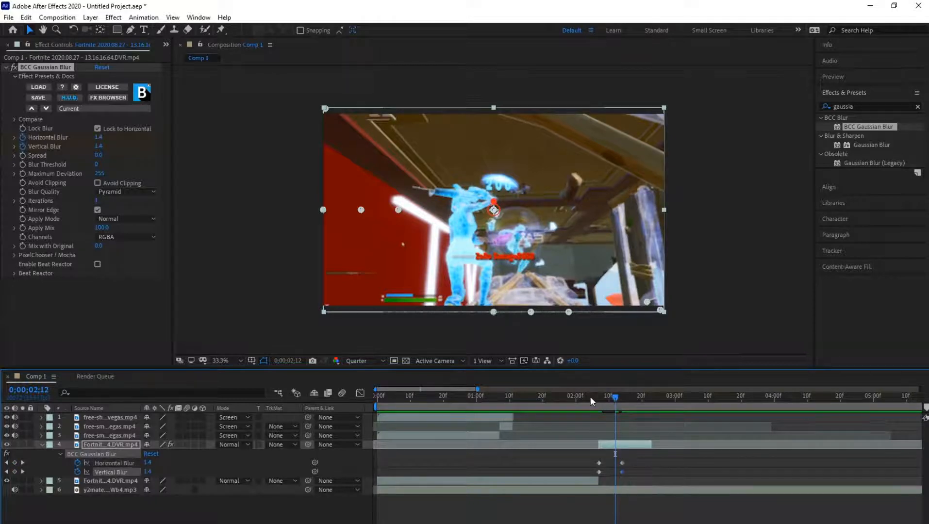
{"action": "left_click", "coordinate": [584, 396]}
{"action": "key", "text": "space"}
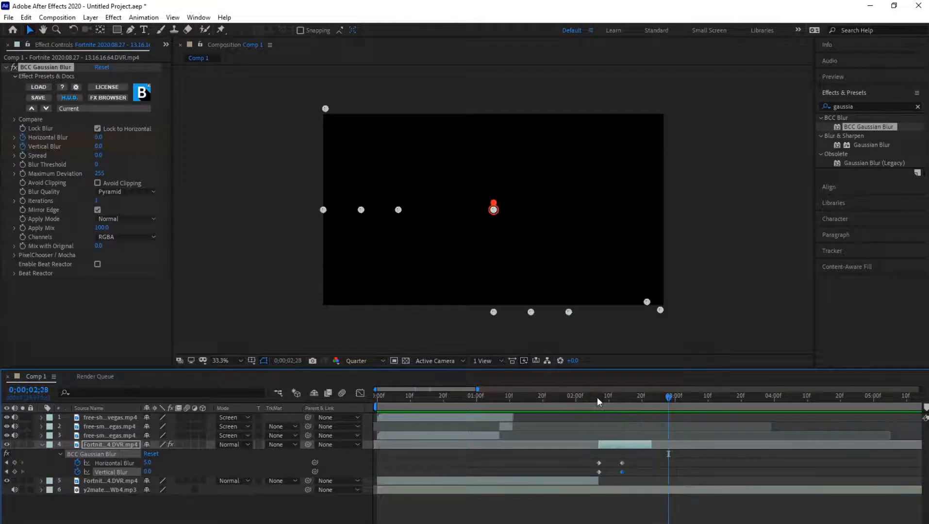
- Apply Easy Ease to all four Horizontal and Vertical Blur keyframes and preview from 0;00;02;05
{"action": "left_click", "coordinate": [600, 397]}
{"action": "mouse_move", "coordinate": [601, 399]}
{"action": "left_mouse_down"}
{"action": "mouse_move", "coordinate": [629, 403]}
{"action": "mouse_move", "coordinate": [605, 403]}
{"action": "mouse_move", "coordinate": [613, 406]}
{"action": "left_mouse_up"}
{"action": "left_click_drag", "start_coordinate": [579, 454], "coordinate": [637, 472]}
{"action": "key", "text": "F9"}
{"action": "left_click_drag", "start_coordinate": [616, 398], "coordinate": [594, 399]}
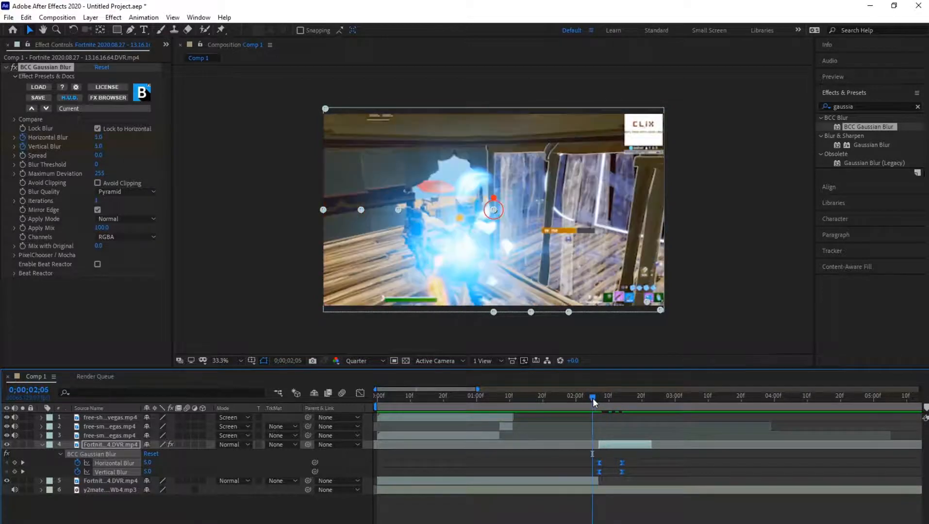
{"action": "key", "text": "space"}
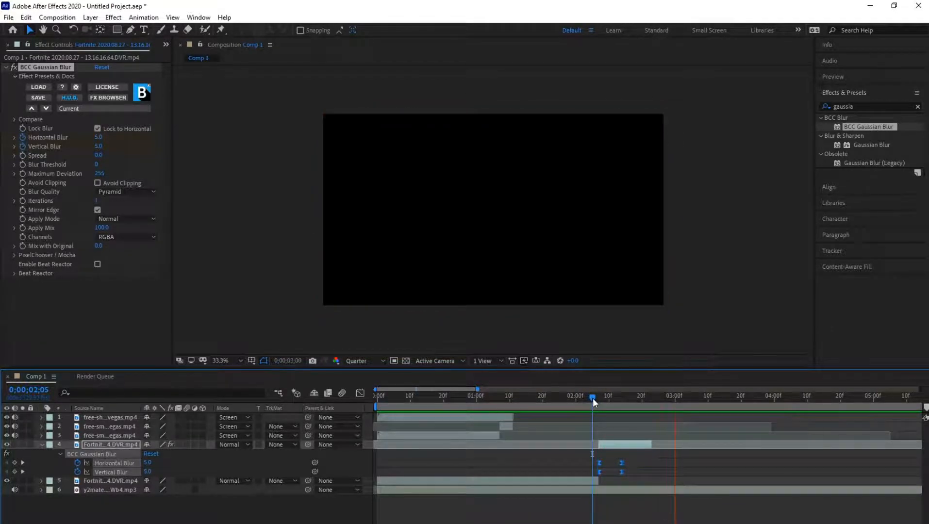
- Play the whole composition from 0;00;00;00 to review the blur transition together with the time remapping
{"action": "left_click_drag", "start_coordinate": [624, 401], "coordinate": [598, 403]}
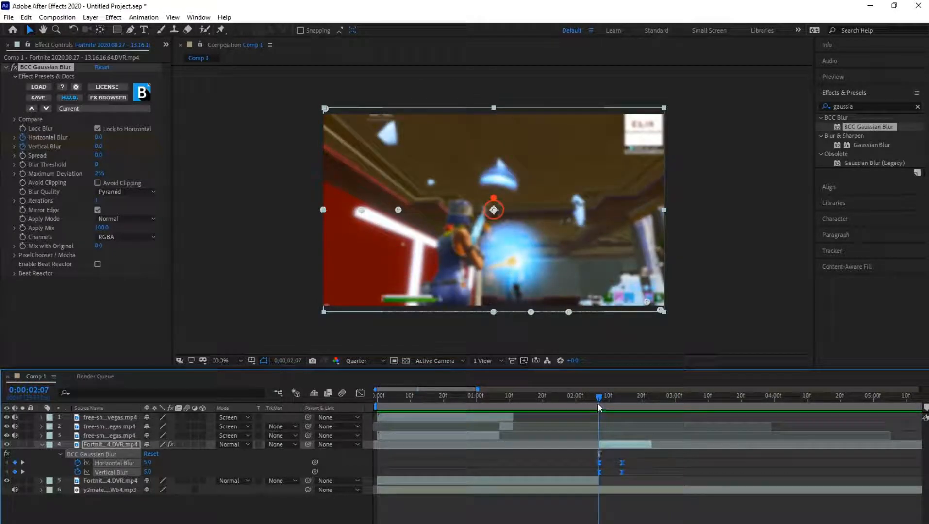
{"action": "left_click", "coordinate": [376, 395]}
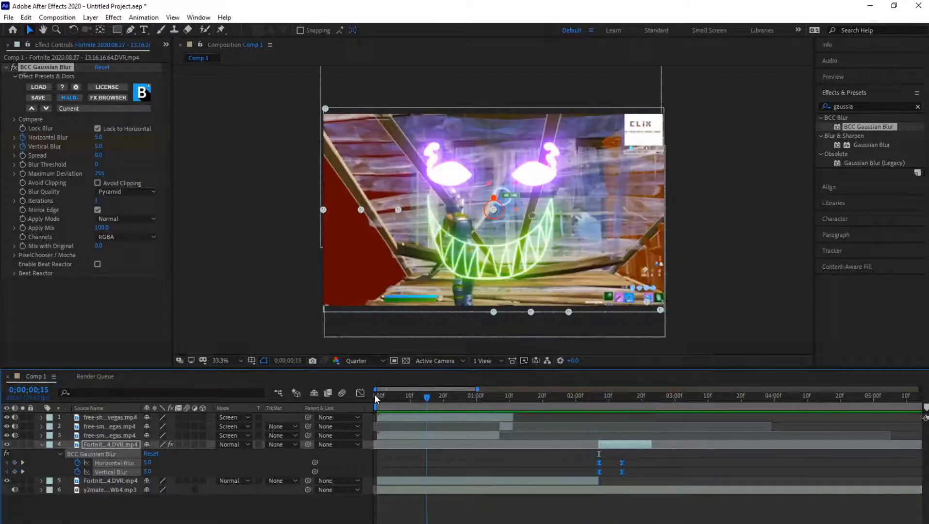
{"action": "key", "text": "space"}
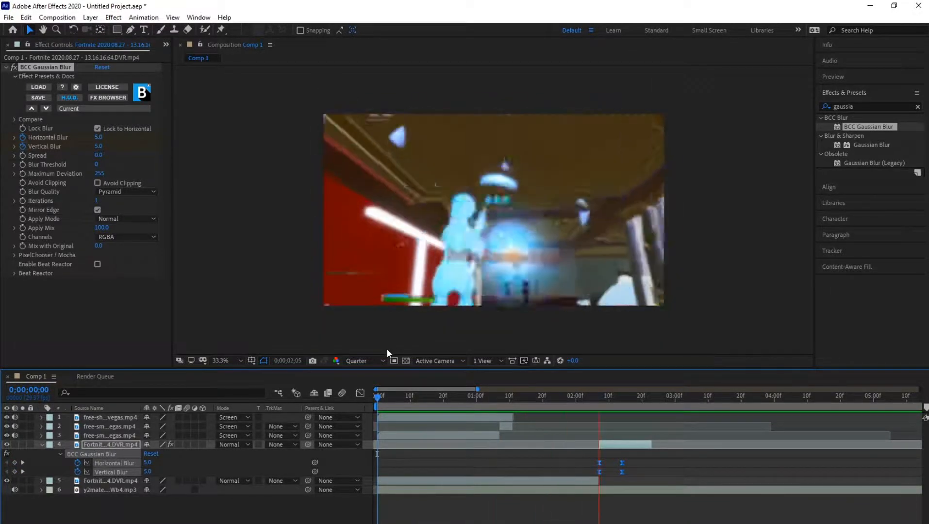
{"action": "left_click", "coordinate": [377, 394]}
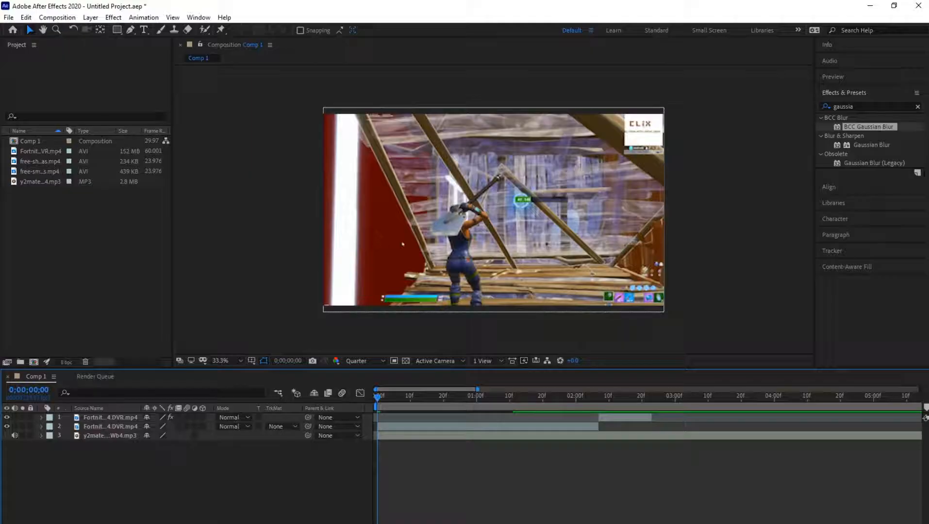
- Import the Neon fx pack ( lit ) 20.mp4 clip and place it in Comp 1 above the music layer
{"action": "left_click_drag", "start_coordinate": [256, 223], "coordinate": [75, 227]}
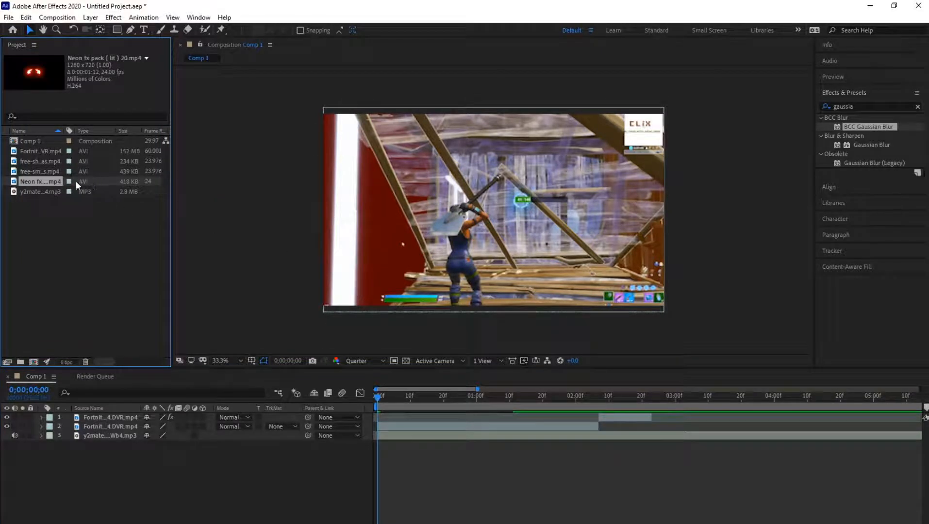
{"action": "left_click_drag", "start_coordinate": [76, 181], "coordinate": [139, 430]}
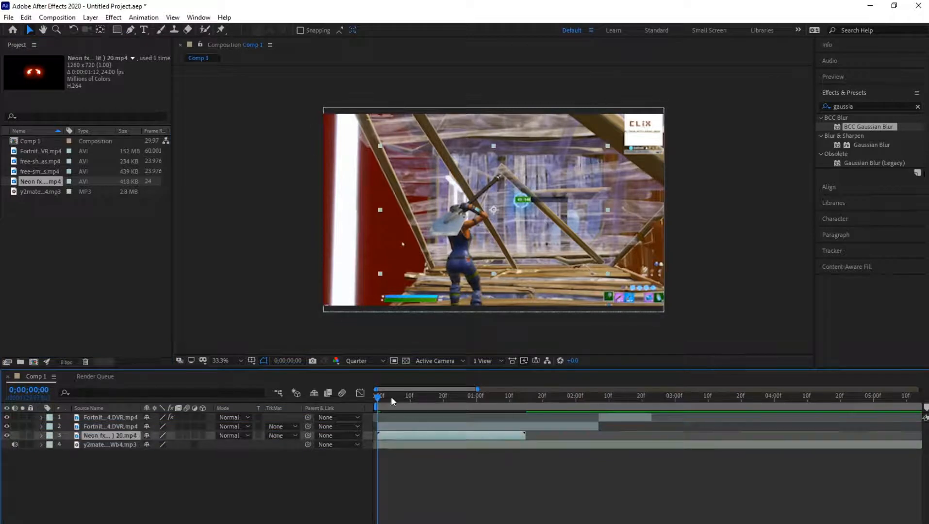
- Set the neon layer's blending mode to Screen while the two gameplay layers are hidden, and turn their visibility back on
{"action": "left_click_drag", "start_coordinate": [380, 399], "coordinate": [395, 400]}
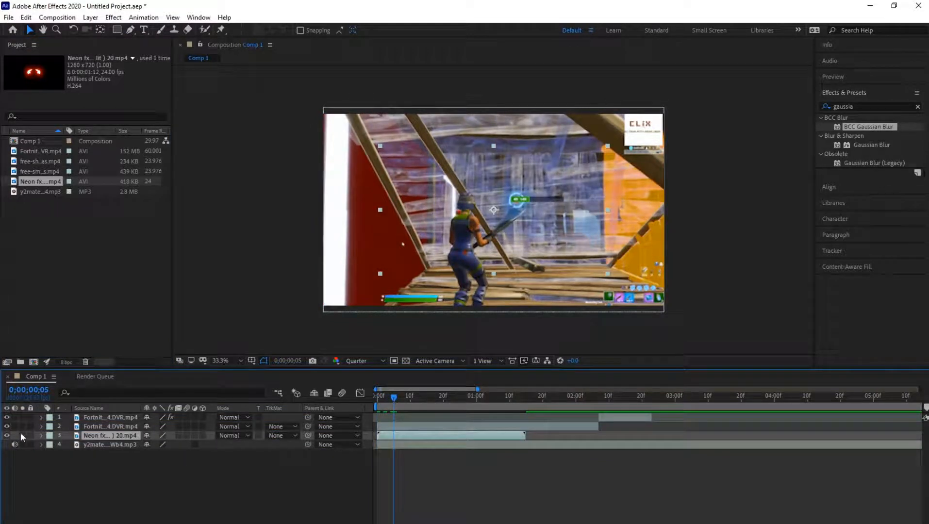
{"action": "left_click_drag", "start_coordinate": [9, 428], "coordinate": [8, 418]}
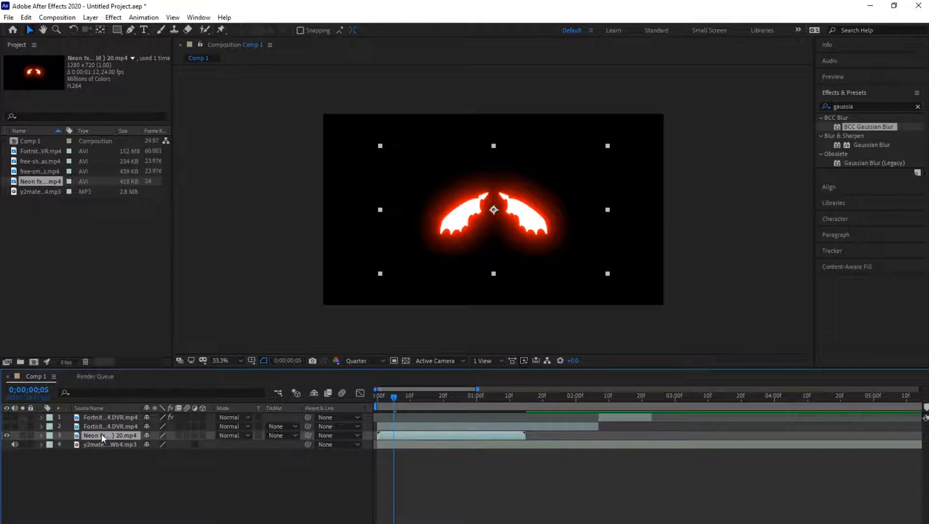
{"action": "left_click", "coordinate": [233, 435]}
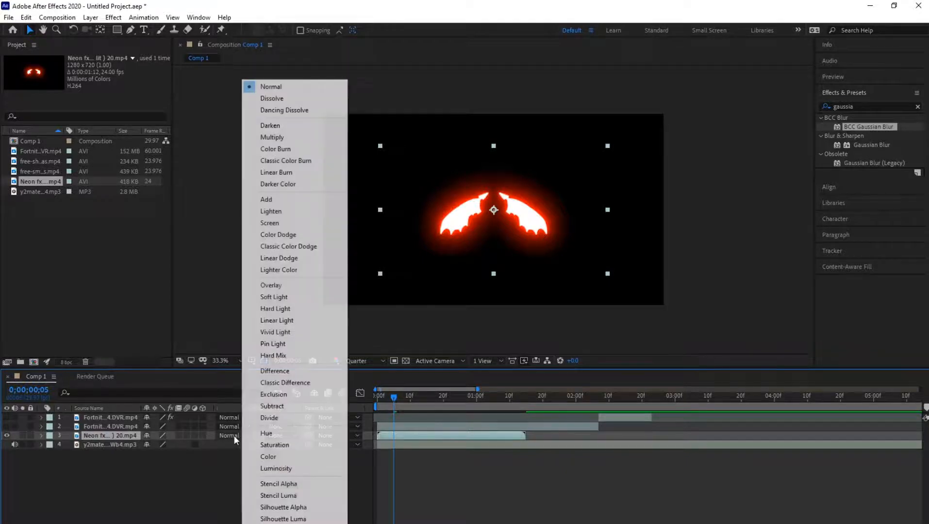
{"action": "left_click", "coordinate": [287, 225]}
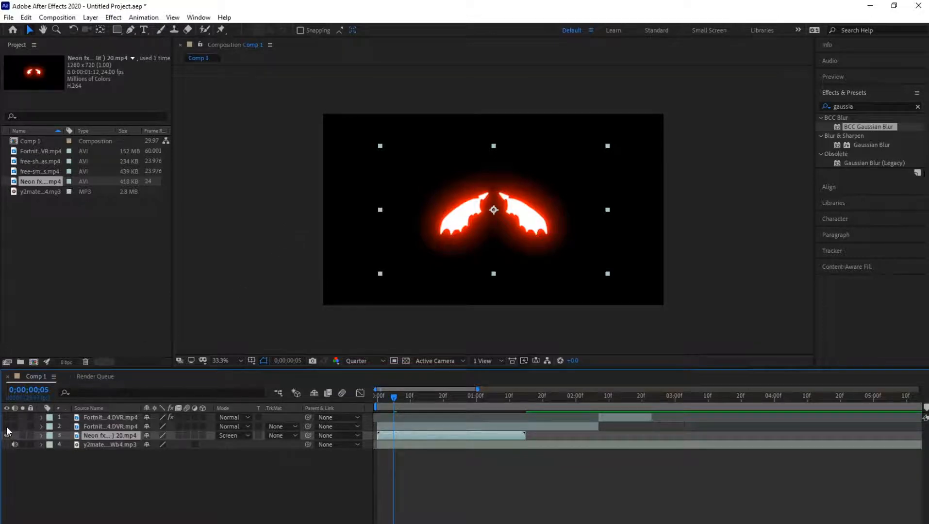
{"action": "left_click_drag", "start_coordinate": [6, 426], "coordinate": [7, 418]}
- Move the neon layer to the top of the layer stack and place the wings on the character's back at 0;00;00;00
{"action": "left_click_drag", "start_coordinate": [111, 435], "coordinate": [113, 418]}
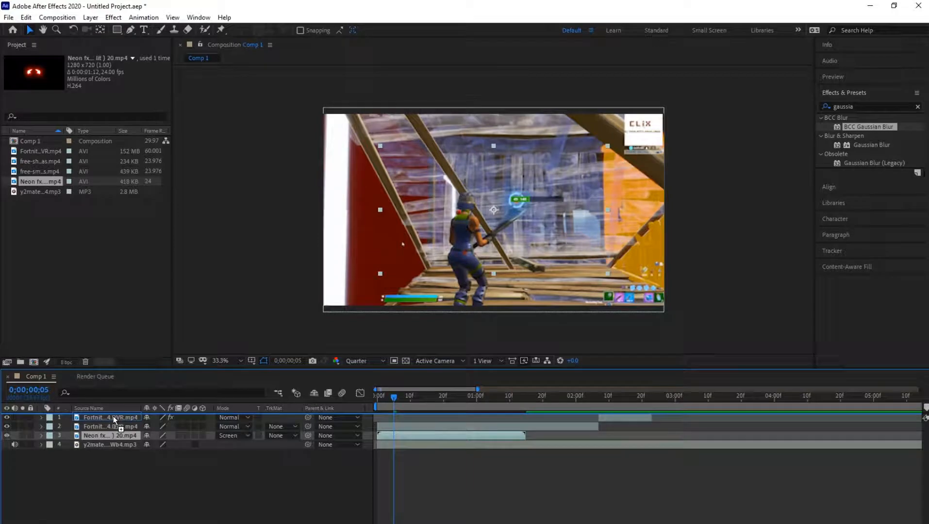
{"action": "left_click_drag", "start_coordinate": [113, 416], "coordinate": [113, 416]}
{"action": "left_click_drag", "start_coordinate": [392, 396], "coordinate": [375, 398]}
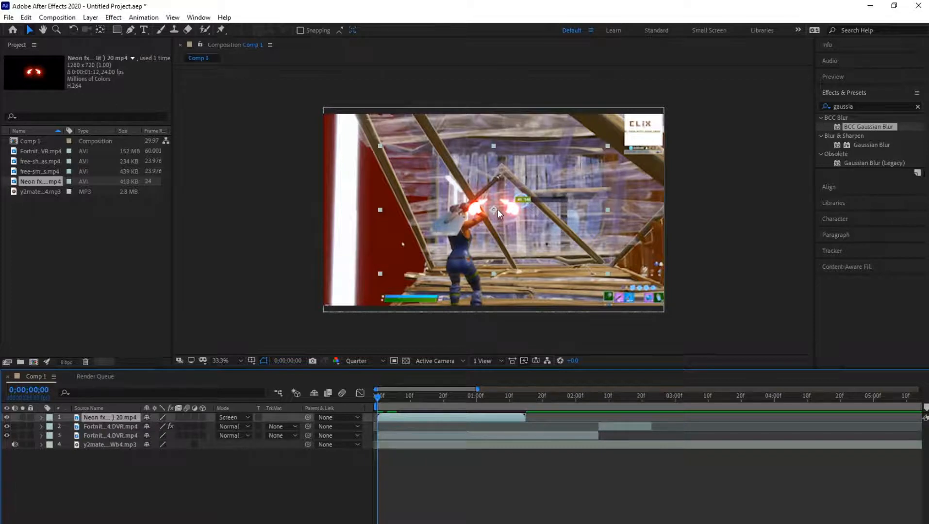
{"action": "left_click_drag", "start_coordinate": [501, 204], "coordinate": [456, 251]}
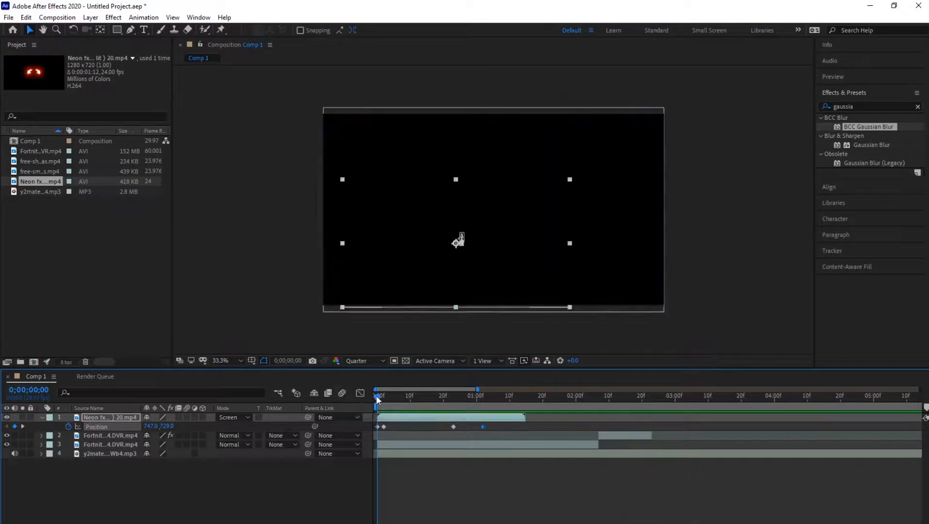
- Show the neon layer's Position property and delete all its existing keyframes
{"action": "left_click", "coordinate": [382, 397]}
{"action": "mouse_move", "coordinate": [383, 400]}
{"action": "left_mouse_down"}
{"action": "mouse_move", "coordinate": [372, 394]}
{"action": "mouse_move", "coordinate": [385, 398]}
{"action": "left_mouse_up"}
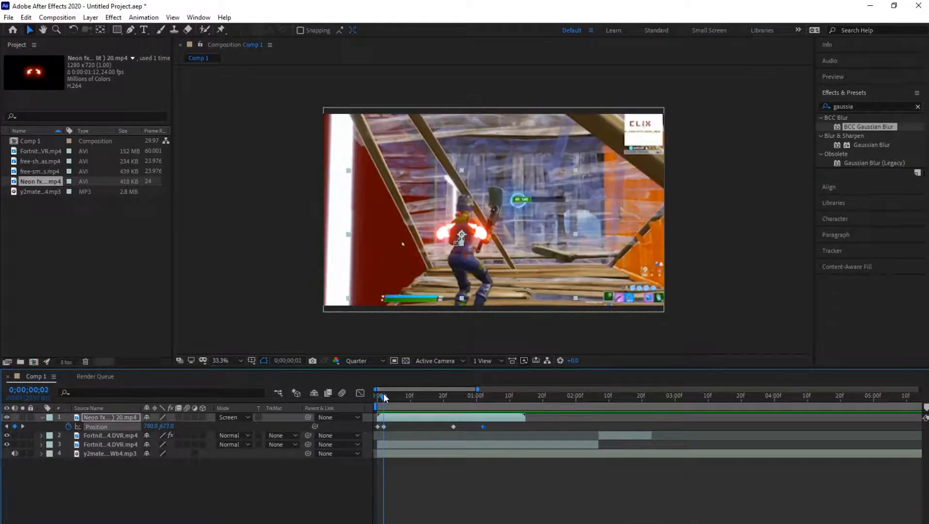
{"action": "left_click", "coordinate": [43, 417]}
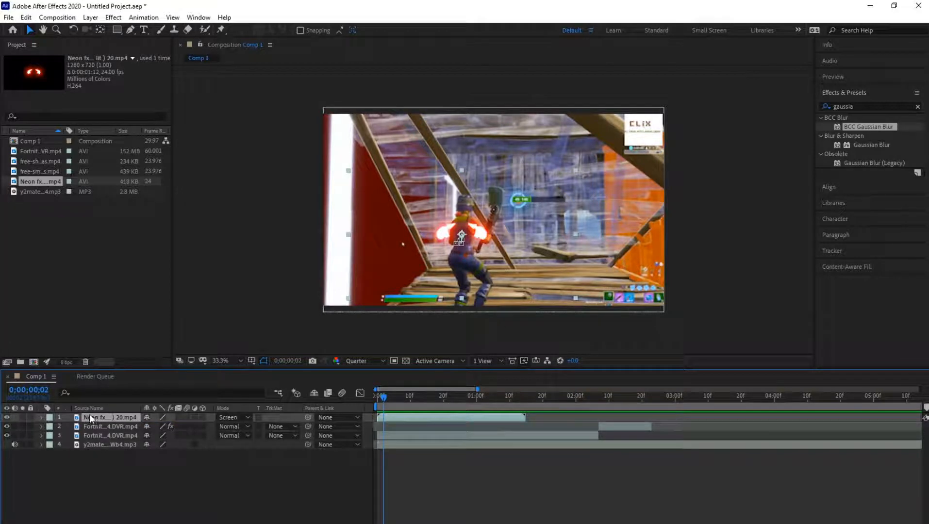
{"action": "key", "text": "p"}
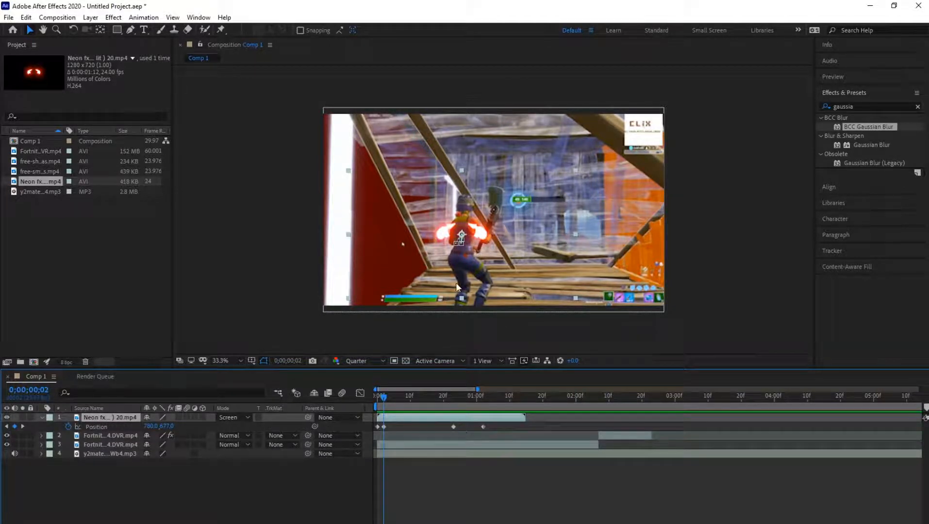
{"action": "left_click_drag", "start_coordinate": [383, 398], "coordinate": [374, 399]}
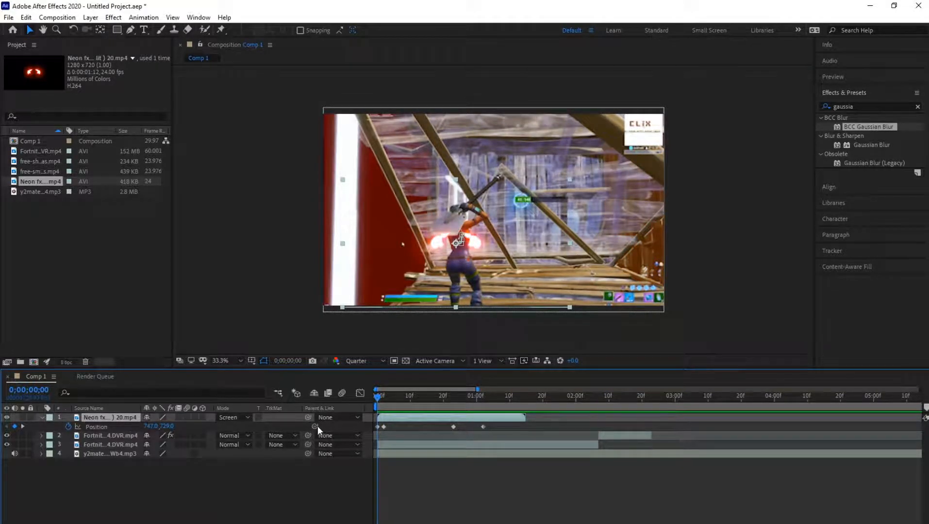
{"action": "left_click", "coordinate": [377, 427]}
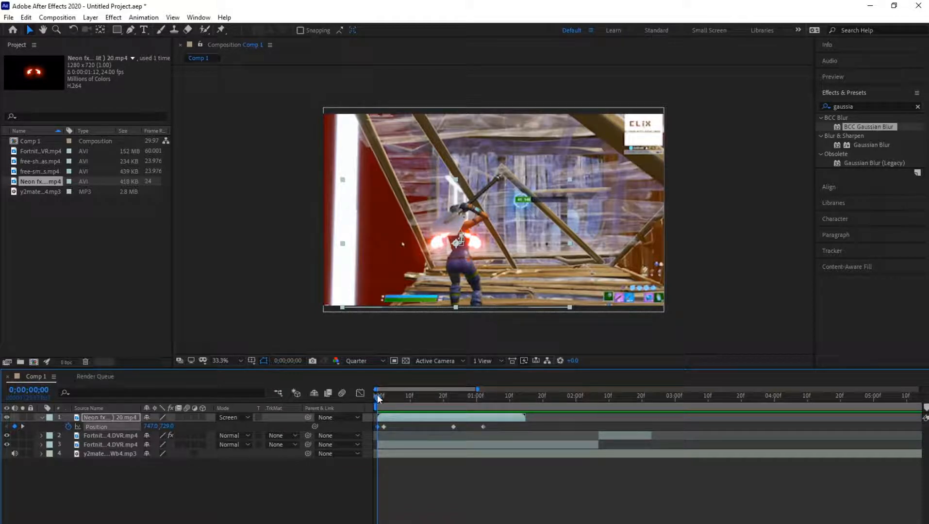
{"action": "left_click", "coordinate": [497, 427]}
{"action": "left_click_drag", "start_coordinate": [377, 431], "coordinate": [374, 430]}
{"action": "key", "text": "Delete"}
- Enable Position keyframing for the neon layer at 0;00;00;00 and move the wings onto the character's back at about 756, 735
{"action": "left_click", "coordinate": [68, 426]}
{"action": "left_click", "coordinate": [500, 231]}
{"action": "left_click_drag", "start_coordinate": [500, 230], "coordinate": [471, 241]}
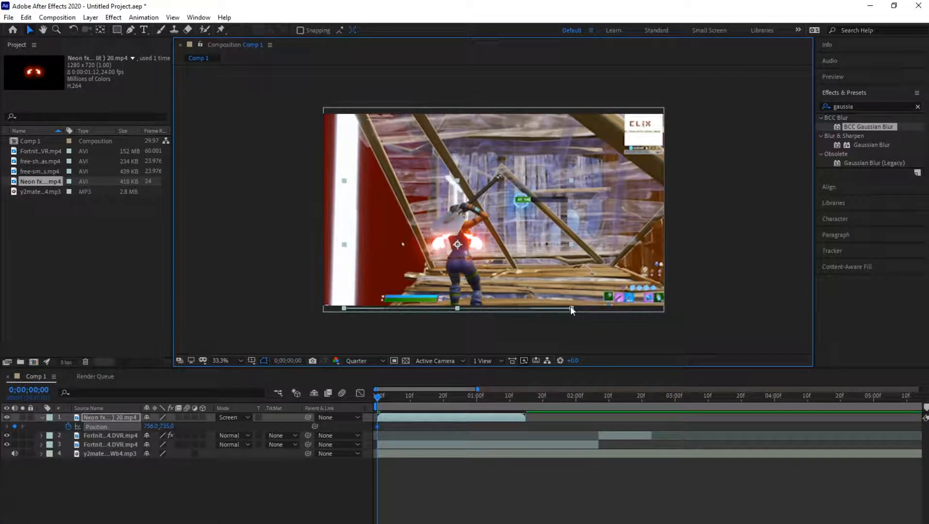
- Scale the neon wings down to about 76% and raise them slightly to position 756, 729 at 0;00;00;00
{"action": "left_click", "coordinate": [571, 308]}
{"action": "left_click", "coordinate": [559, 301]}
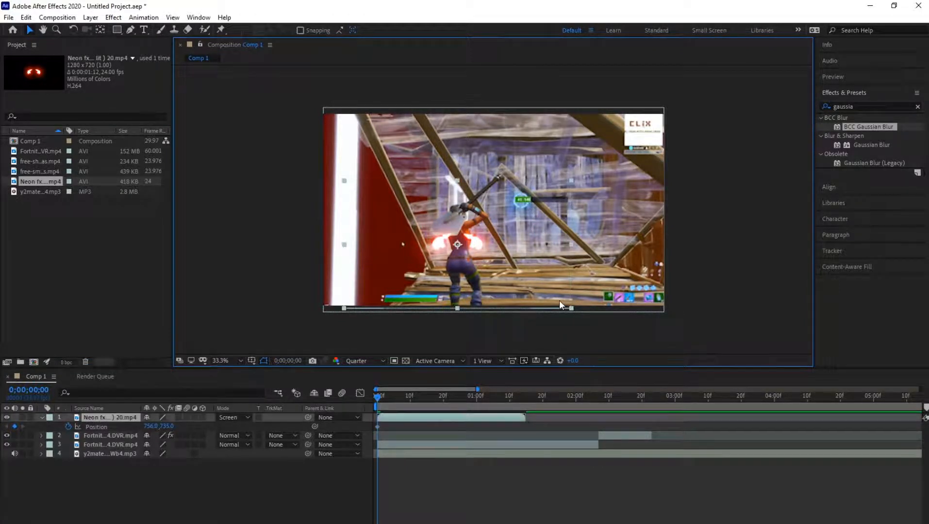
{"action": "left_click", "coordinate": [572, 307]}
{"action": "left_click", "coordinate": [571, 306]}
{"action": "left_click_drag", "start_coordinate": [571, 306], "coordinate": [546, 292]}
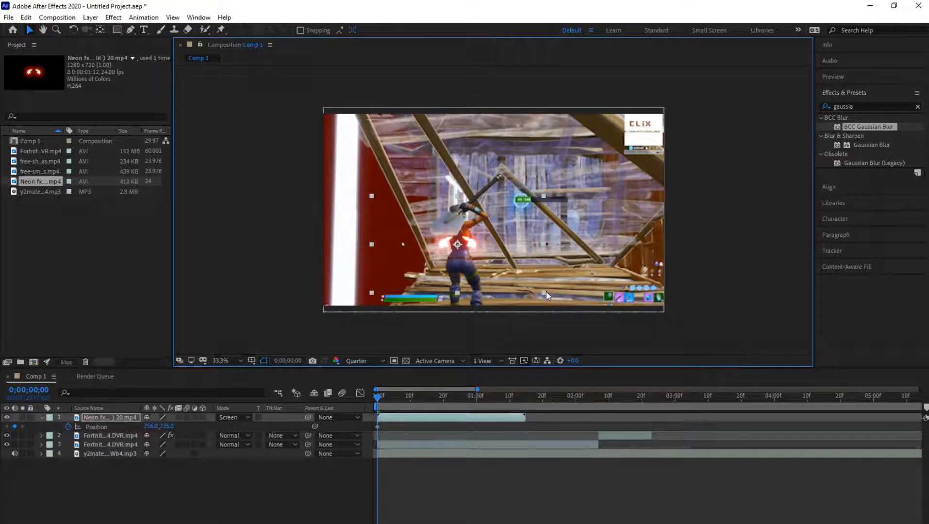
{"action": "left_click", "coordinate": [375, 395]}
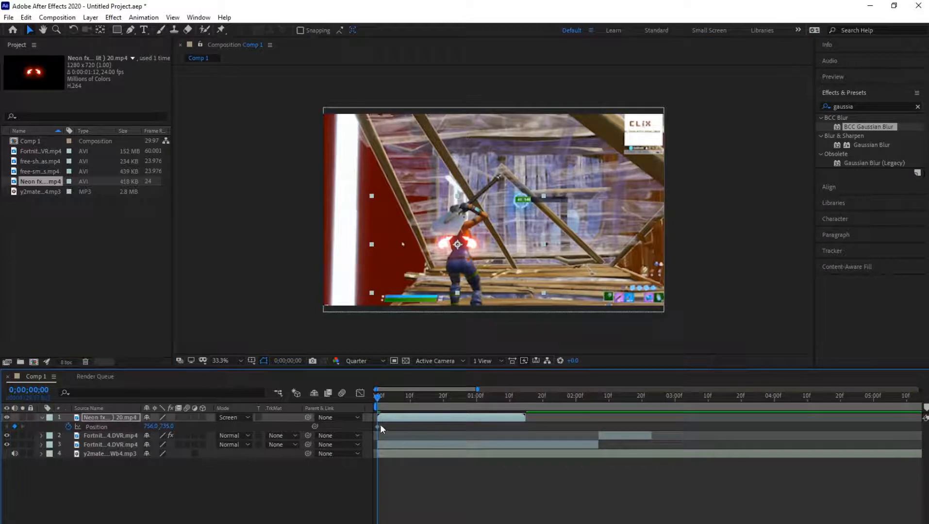
{"action": "left_click", "coordinate": [378, 426]}
{"action": "left_click_drag", "start_coordinate": [471, 247], "coordinate": [468, 238]}
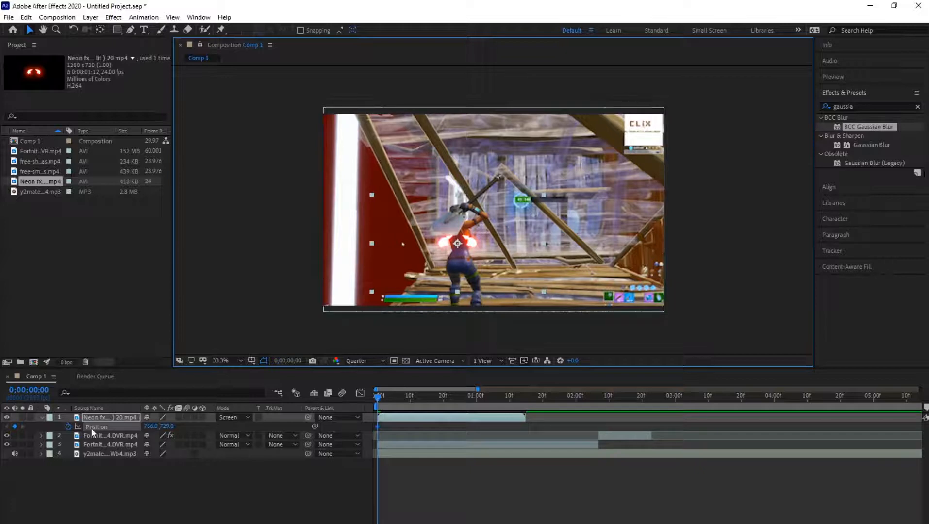
- Keyframe the wings' position at 0;00;00;04 to 776, 655, and fit them to the character's back at 0;00;00;02 and 0;00;00;01
{"action": "left_click_drag", "start_coordinate": [379, 397], "coordinate": [390, 396]}
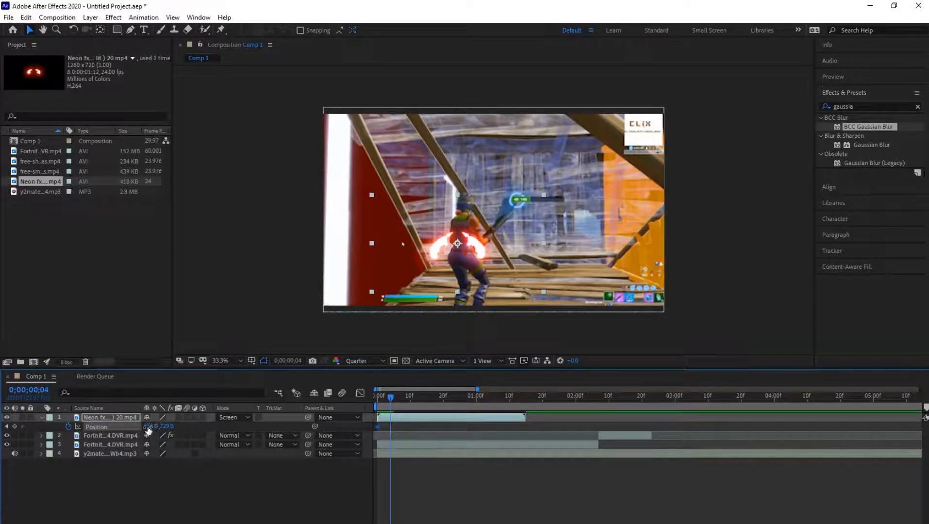
{"action": "left_click_drag", "start_coordinate": [149, 426], "coordinate": [122, 427]}
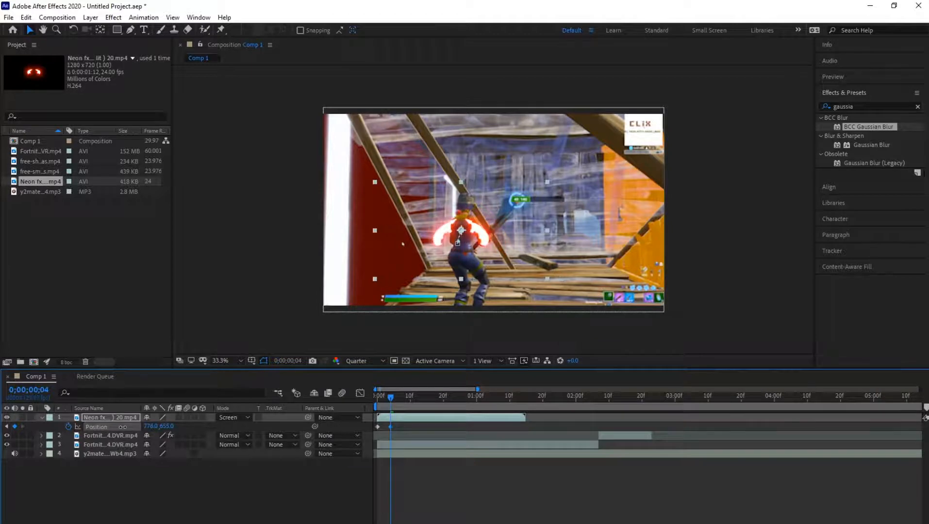
{"action": "left_click_drag", "start_coordinate": [390, 398], "coordinate": [383, 396]}
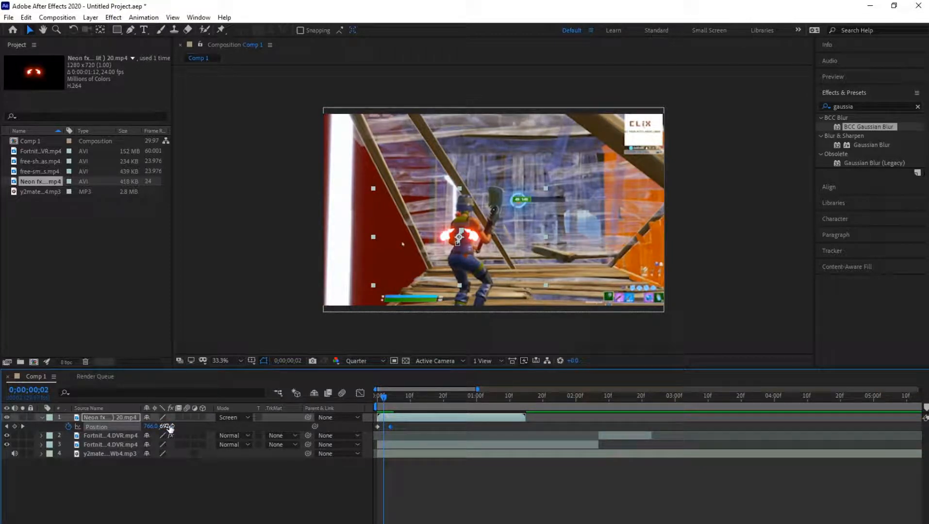
{"action": "left_click_drag", "start_coordinate": [170, 428], "coordinate": [169, 428]}
{"action": "left_click_drag", "start_coordinate": [169, 428], "coordinate": [153, 425]}
{"action": "left_click_drag", "start_coordinate": [382, 398], "coordinate": [380, 398]}
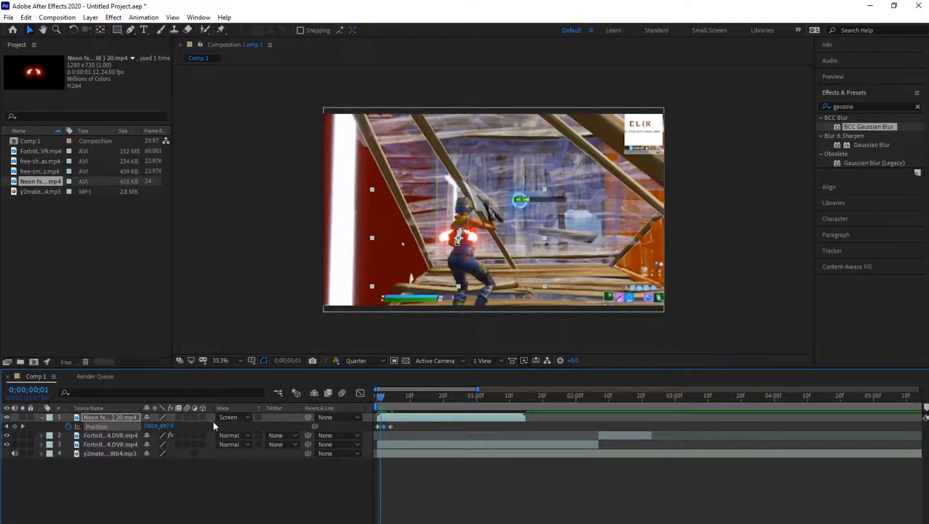
{"action": "left_click_drag", "start_coordinate": [165, 428], "coordinate": [155, 426]}
- Keyframe the wings' position to follow the character: 775, 694 at 0;00;01;00, 821, 694 at 0;00;01;07, and farther left at 0;00;01;11
{"action": "left_click_drag", "start_coordinate": [380, 398], "coordinate": [423, 403]}
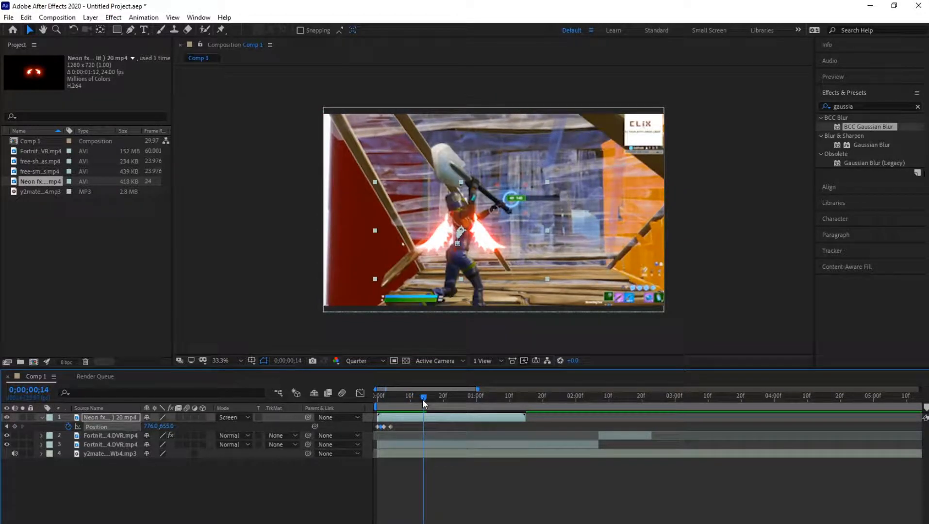
{"action": "left_click_drag", "start_coordinate": [423, 400], "coordinate": [478, 406]}
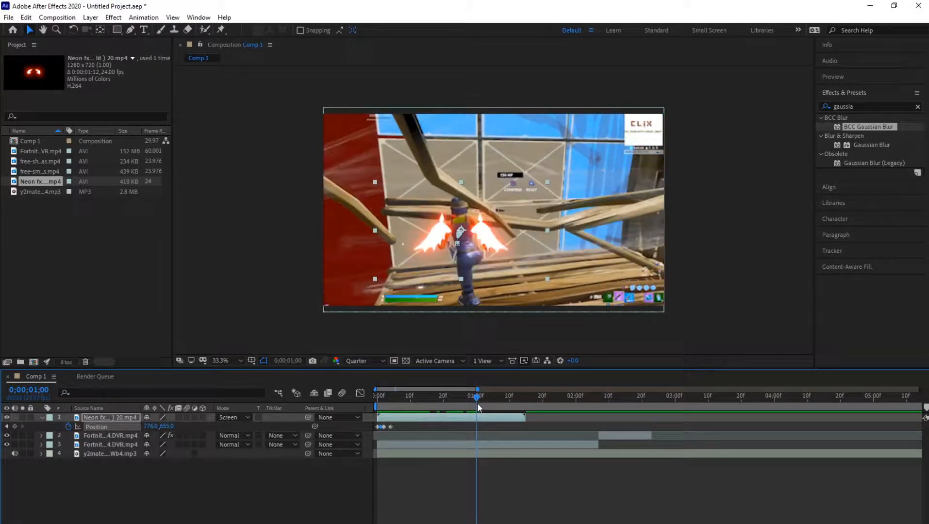
{"action": "left_click_drag", "start_coordinate": [151, 426], "coordinate": [191, 427]}
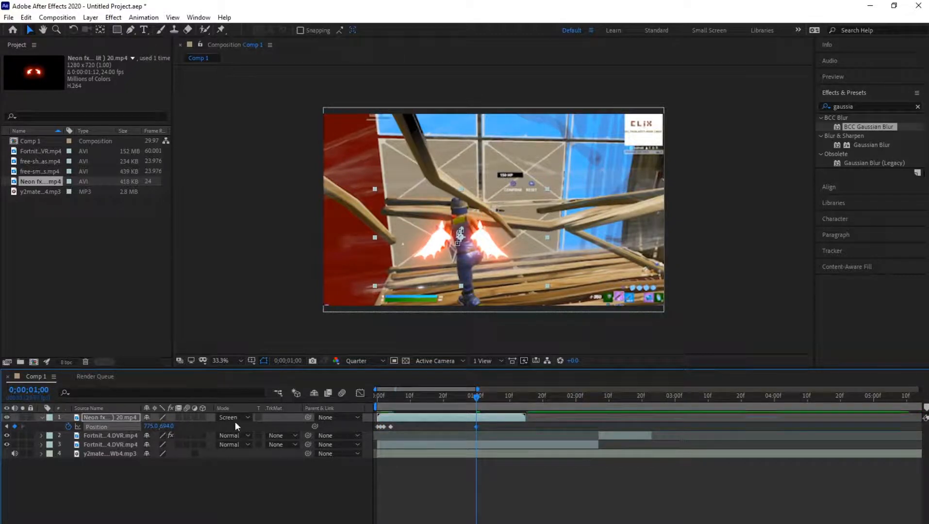
{"action": "left_click_drag", "start_coordinate": [482, 396], "coordinate": [501, 397]}
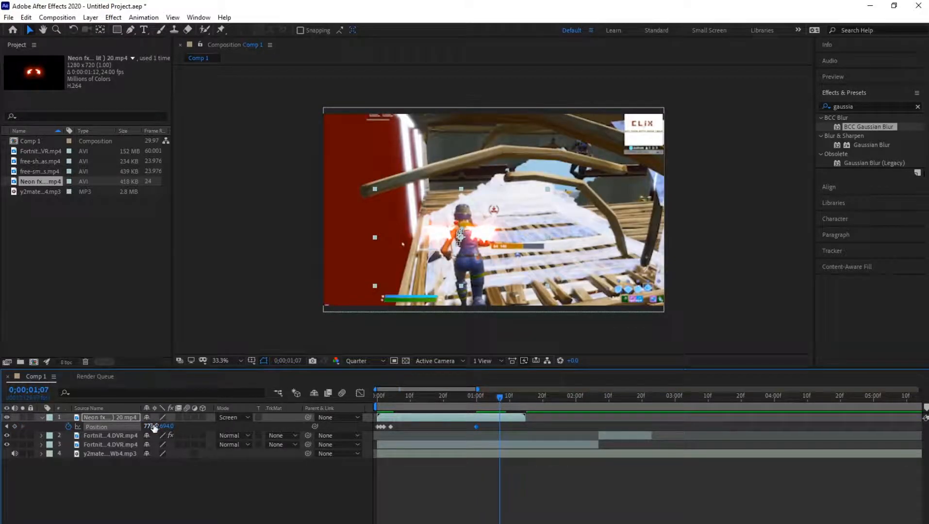
{"action": "left_click_drag", "start_coordinate": [154, 427], "coordinate": [173, 426]}
{"action": "mouse_move", "coordinate": [499, 398]}
{"action": "left_mouse_down"}
{"action": "mouse_move", "coordinate": [488, 397]}
{"action": "mouse_move", "coordinate": [510, 399]}
{"action": "left_mouse_up"}
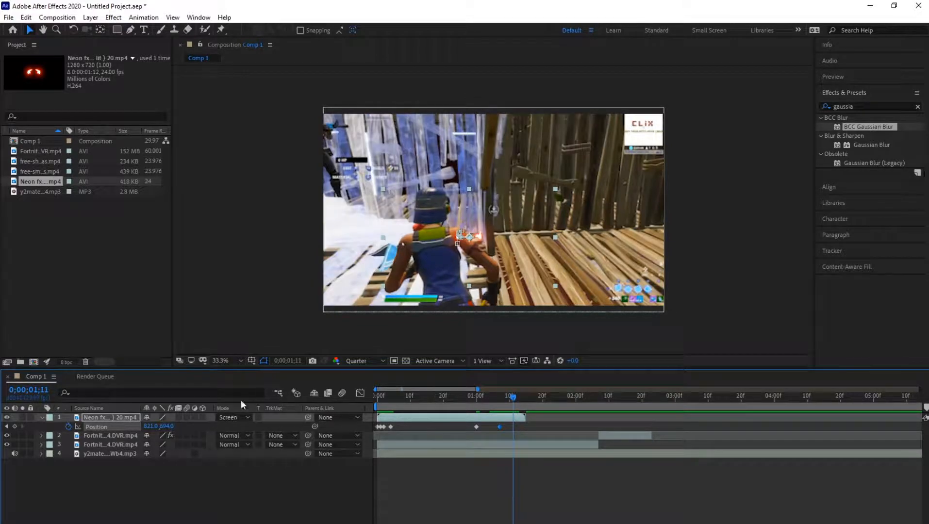
{"action": "left_click_drag", "start_coordinate": [148, 426], "coordinate": [117, 426]}
- Play the composition from 0;00;00;00 to review how the neon wings follow the character
{"action": "left_click_drag", "start_coordinate": [512, 397], "coordinate": [353, 400]}
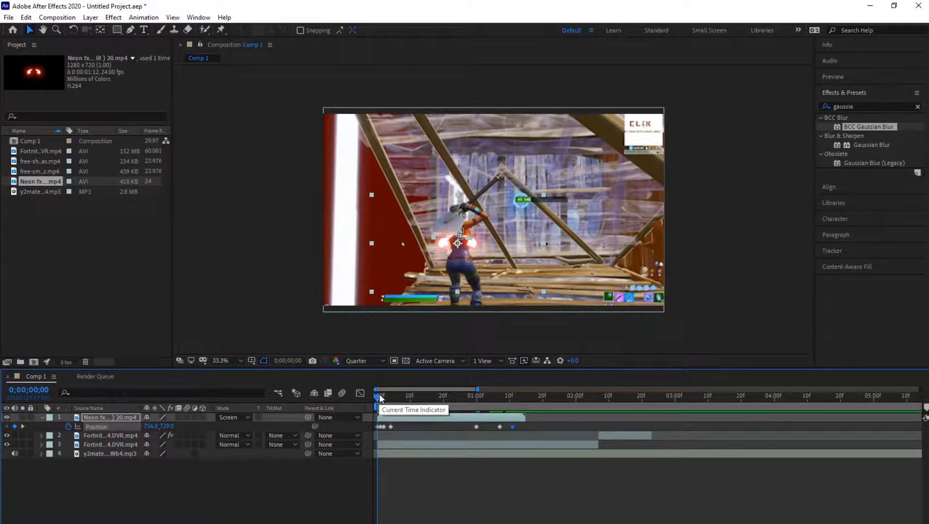
{"action": "key", "text": "space"}
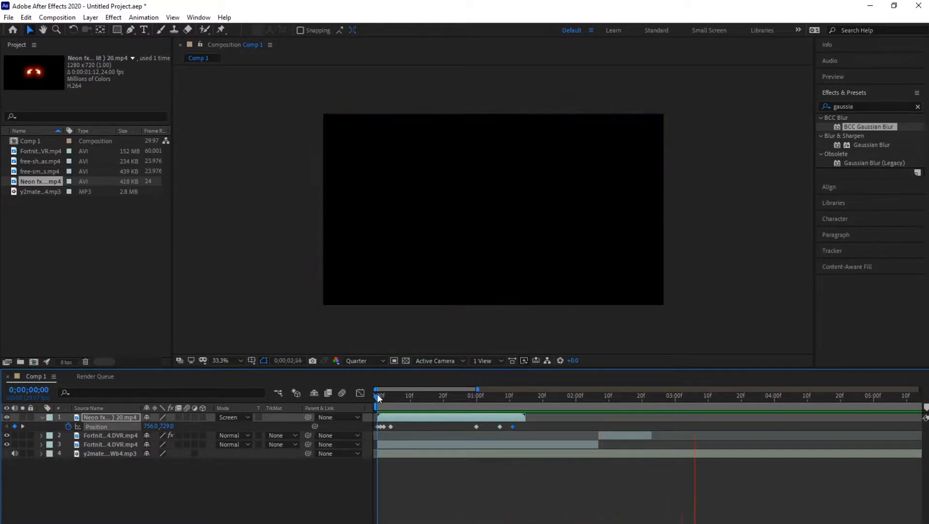
{"action": "left_click", "coordinate": [380, 394]}
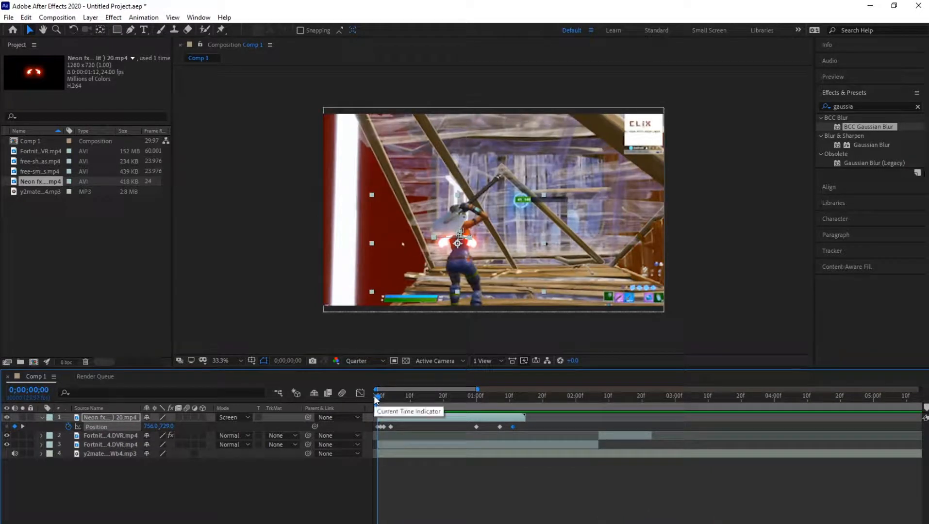
{"action": "left_click", "coordinate": [399, 420]}
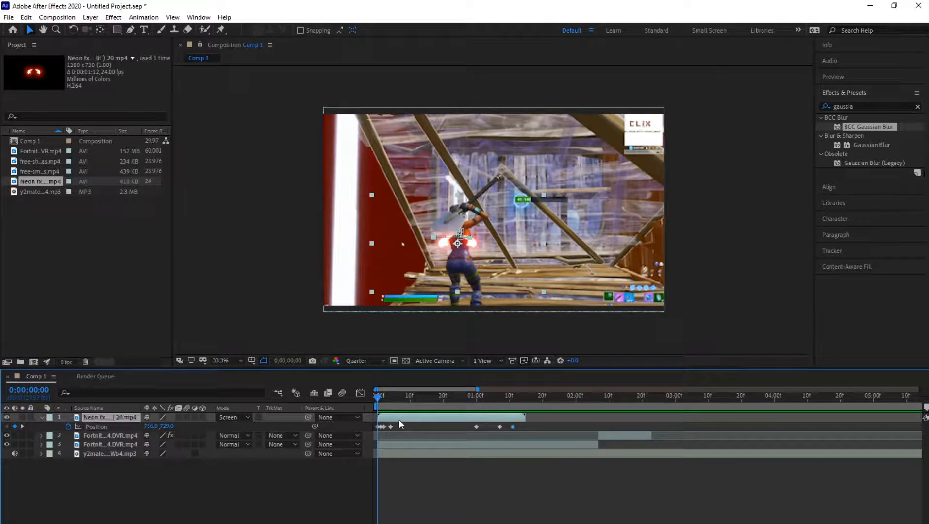
{"action": "left_click", "coordinate": [41, 416]}
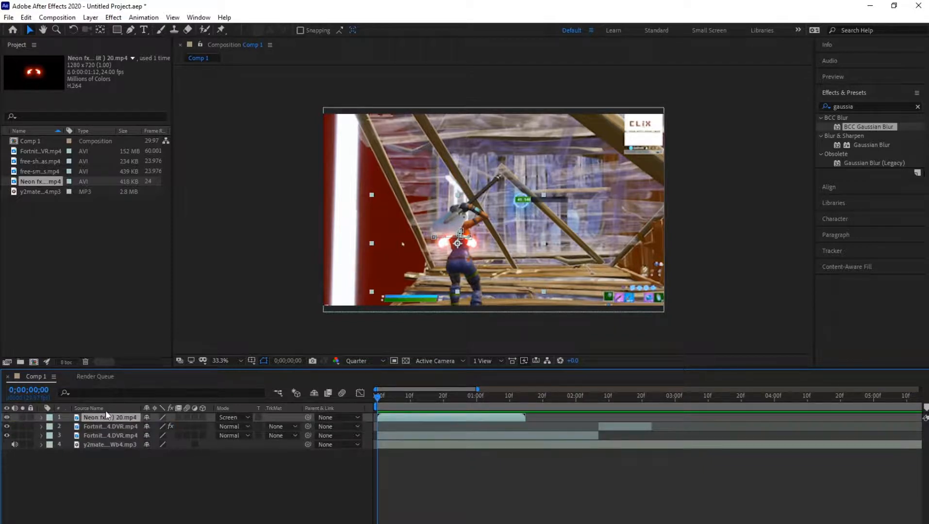
{"action": "key", "text": "space"}
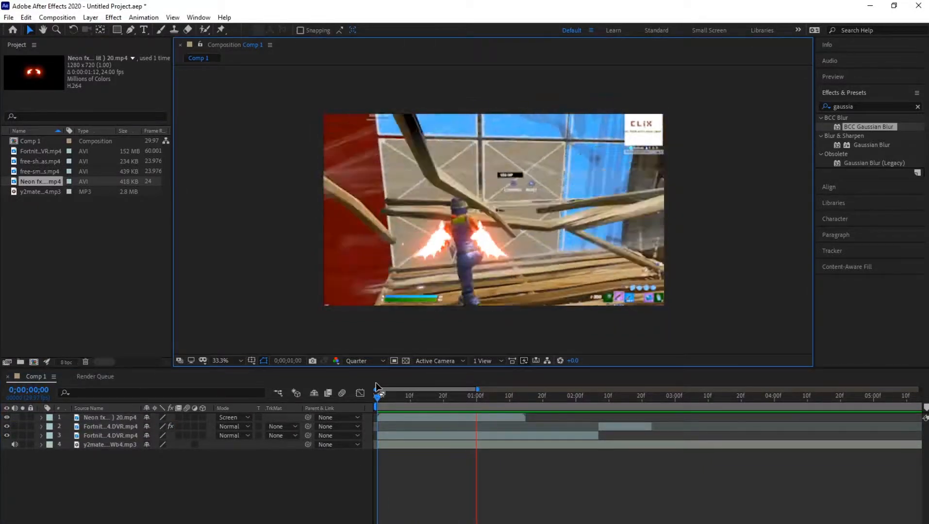
{"action": "key", "text": "space"}
- Try to adjust the neon wings' scale at 0;00;00;02 and play the composition to check their size
{"action": "left_click", "coordinate": [387, 397]}
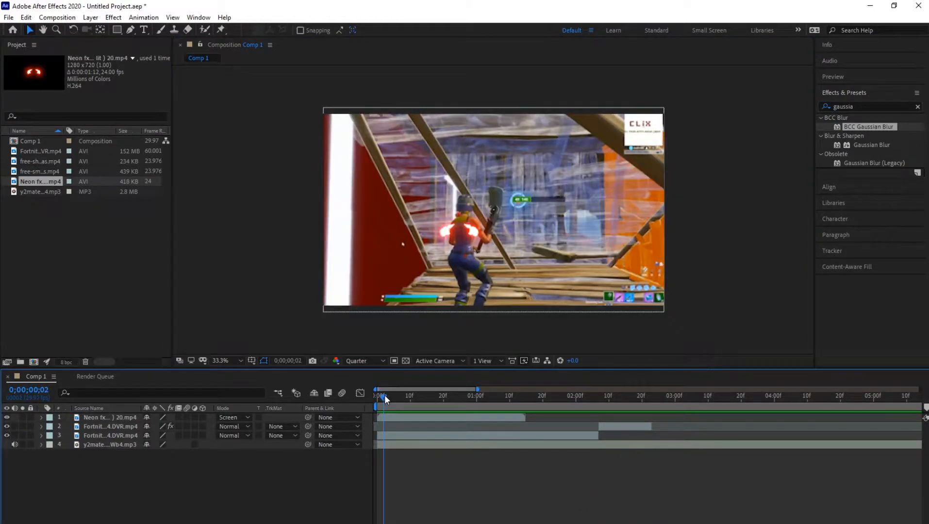
{"action": "left_click", "coordinate": [401, 418]}
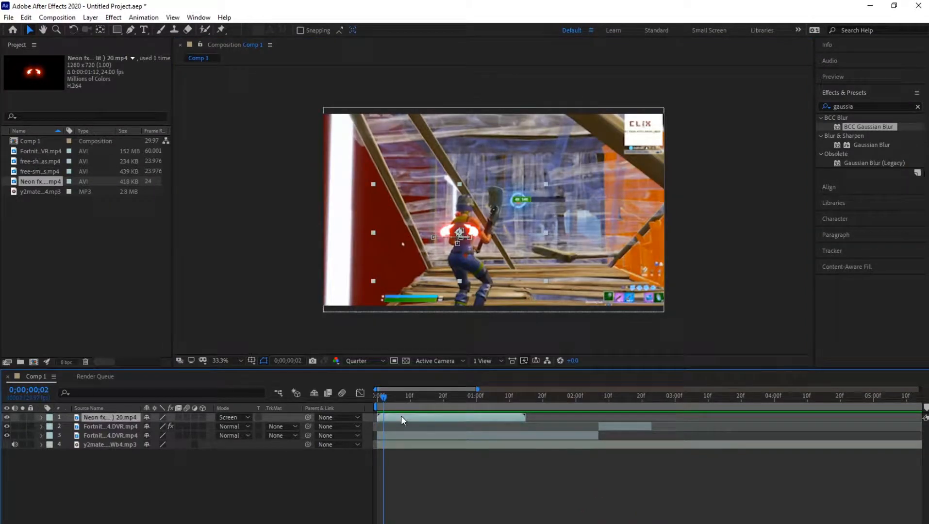
{"action": "key", "text": "s"}
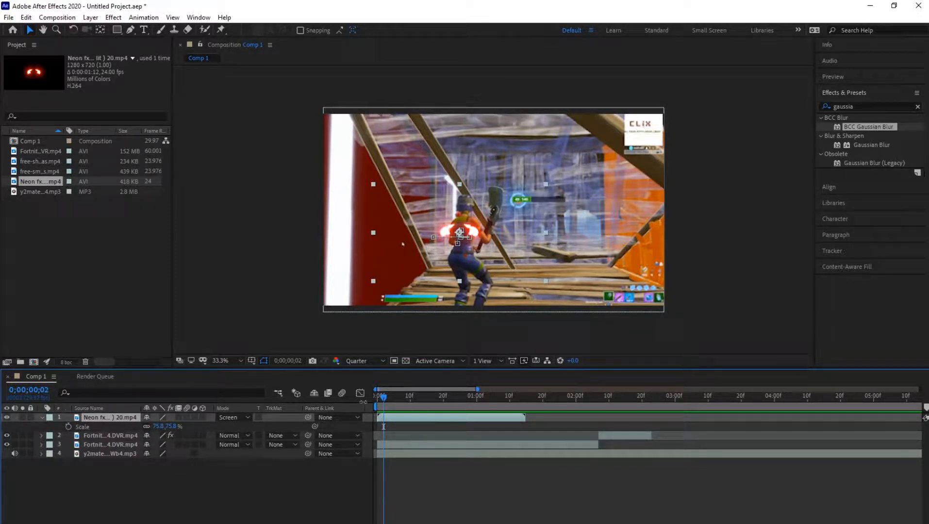
{"action": "left_click_drag", "start_coordinate": [158, 426], "coordinate": [183, 430]}
{"action": "key", "text": "space"}
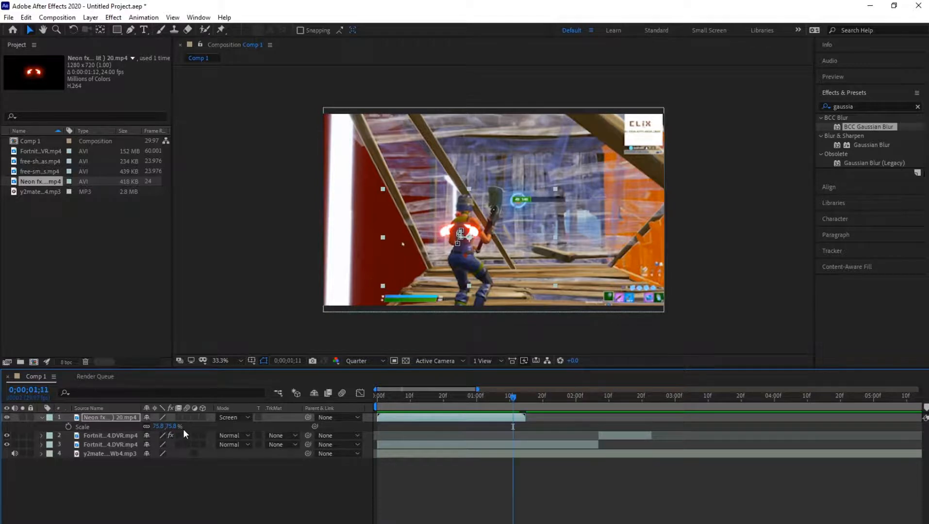
{"action": "left_click_drag", "start_coordinate": [514, 401], "coordinate": [382, 410]}
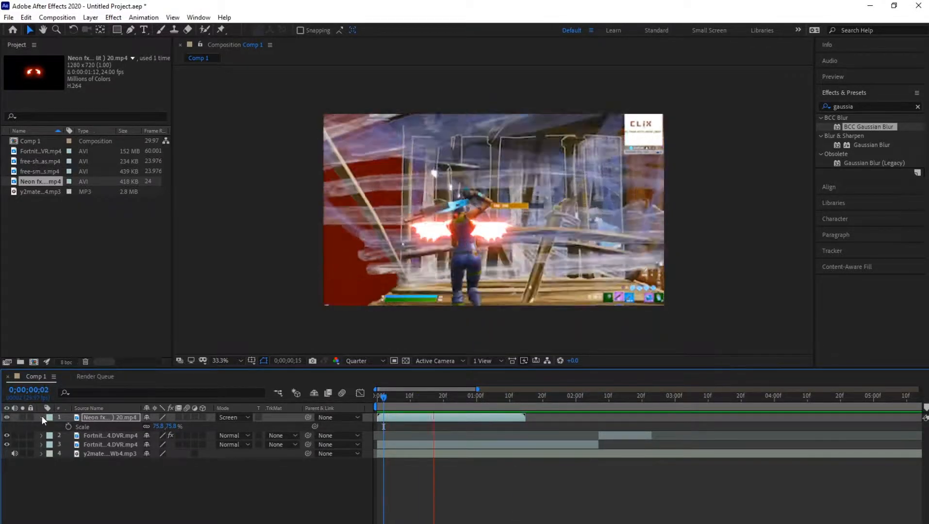
- Keyframe the neon wings' position farther left at 0;00;01;12 so they move toward the character
{"action": "left_click", "coordinate": [42, 417]}
{"action": "left_click_drag", "start_coordinate": [384, 399], "coordinate": [495, 398]}
{"action": "key", "text": "p"}
{"action": "left_click_drag", "start_coordinate": [511, 398], "coordinate": [515, 398]}
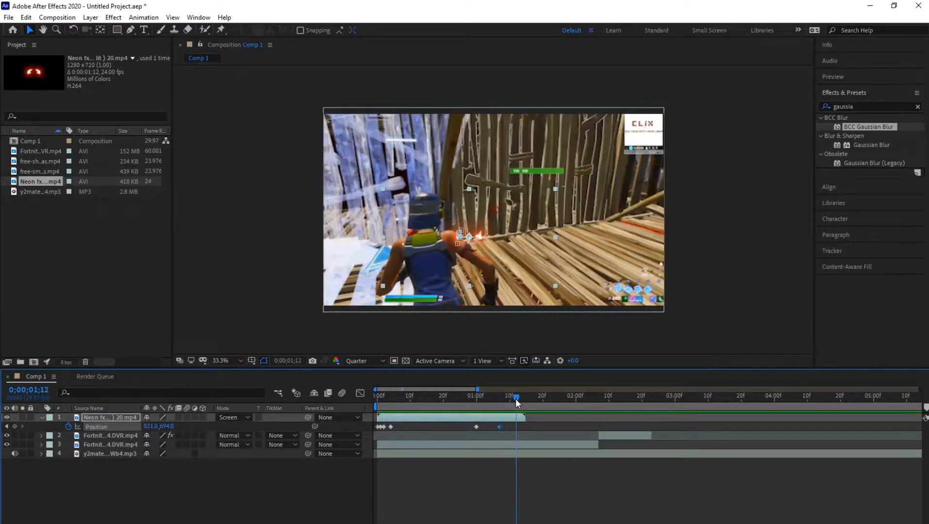
{"action": "left_click_drag", "start_coordinate": [146, 427], "coordinate": [127, 422]}
- Play the composition from 0;00;00;00 to review the wings' motion with the position keyframe at 0;00;01;12
{"action": "left_click_drag", "start_coordinate": [516, 398], "coordinate": [359, 402]}
{"action": "key", "text": "space"}
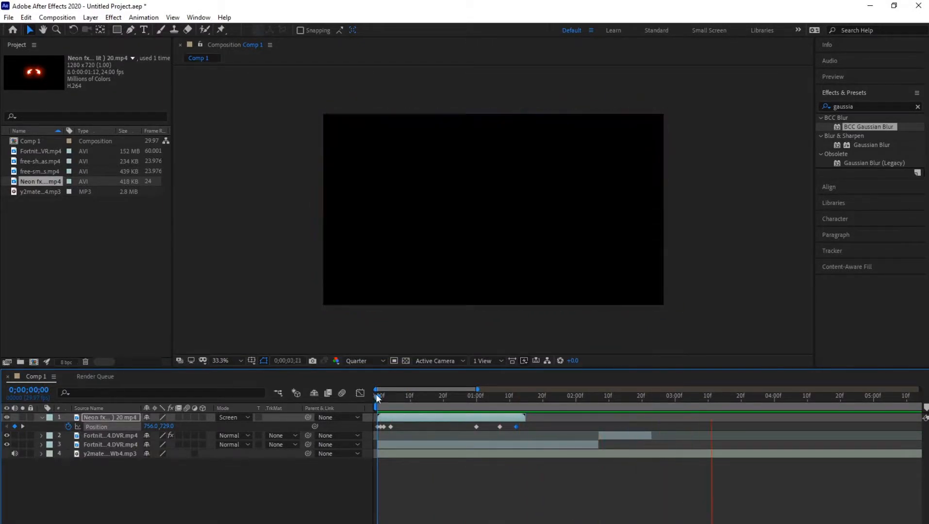
{"action": "key", "text": "space"}
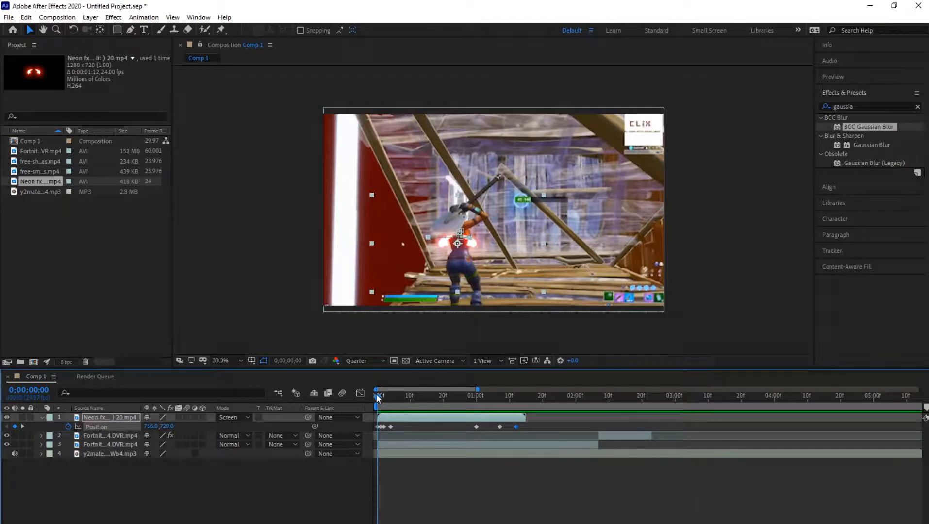
- Try to shift the wings' horizontal position at 0;00;00;02 and undo the change
{"action": "left_click_drag", "start_coordinate": [383, 399], "coordinate": [385, 394]}
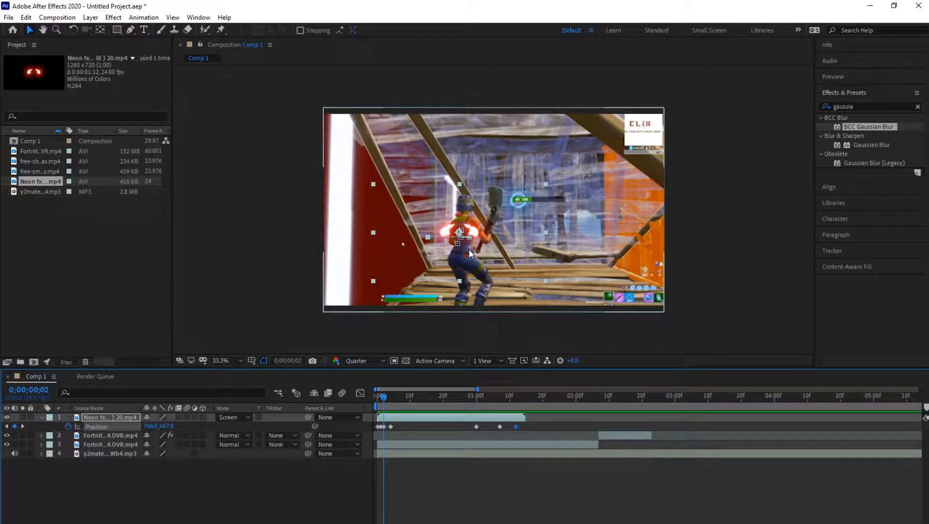
{"action": "left_click_drag", "start_coordinate": [146, 427], "coordinate": [400, 418]}
{"action": "key", "text": "ctrl+z"}
- Scrub through the first frames of the wings' animation and replay the composition from the start
{"action": "left_click_drag", "start_coordinate": [384, 397], "coordinate": [406, 396]}
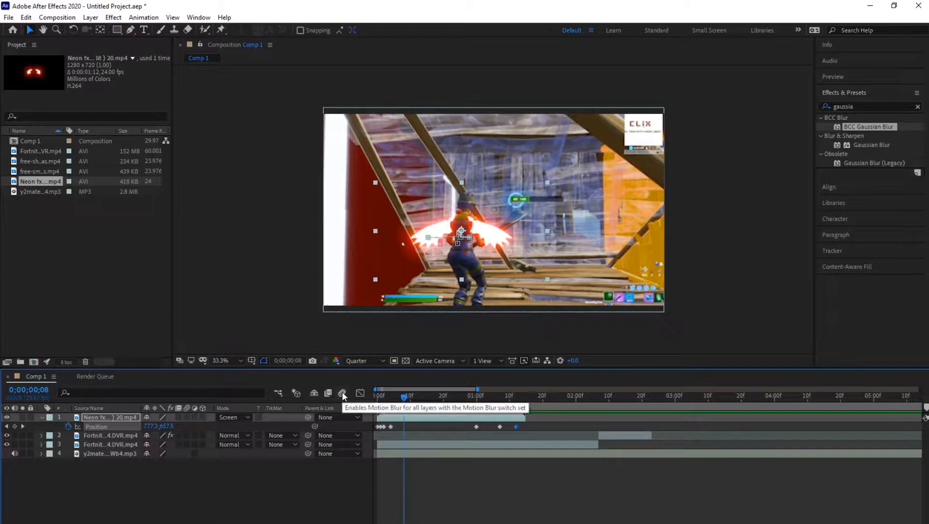
{"action": "left_click", "coordinate": [398, 397]}
{"action": "left_click_drag", "start_coordinate": [397, 398], "coordinate": [377, 398]}
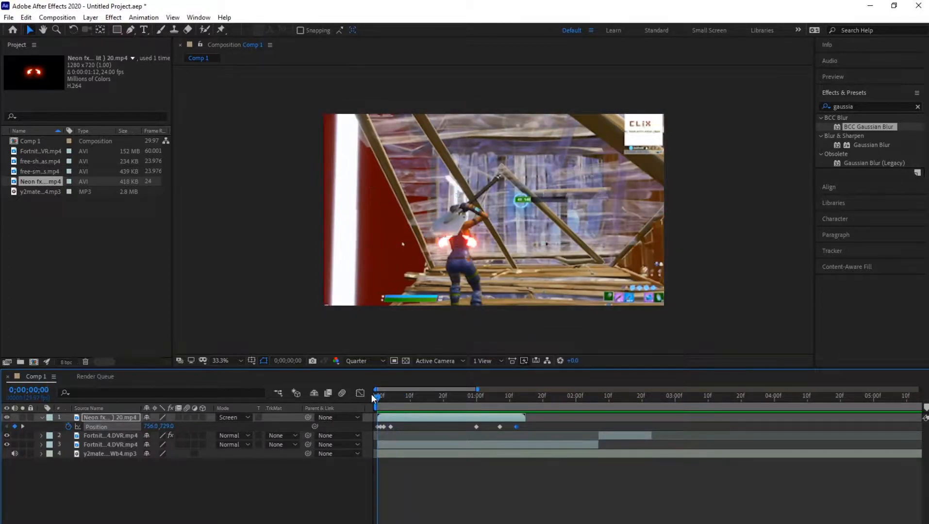
{"action": "key", "text": "space"}
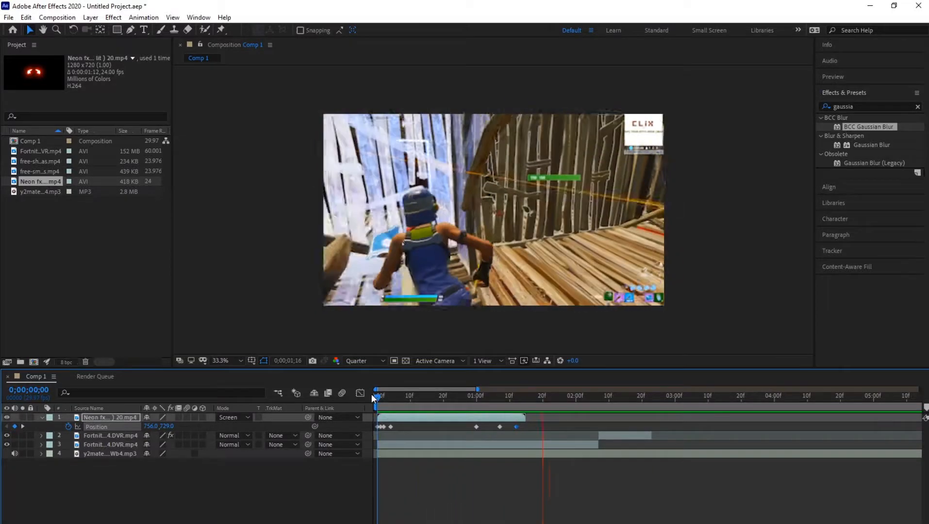
- Start scale keyframes for the neon wings at 0;00;00;00 and scale them down to 59.8% at 0;00;00;15
{"action": "left_click_drag", "start_coordinate": [382, 398], "coordinate": [468, 402]}
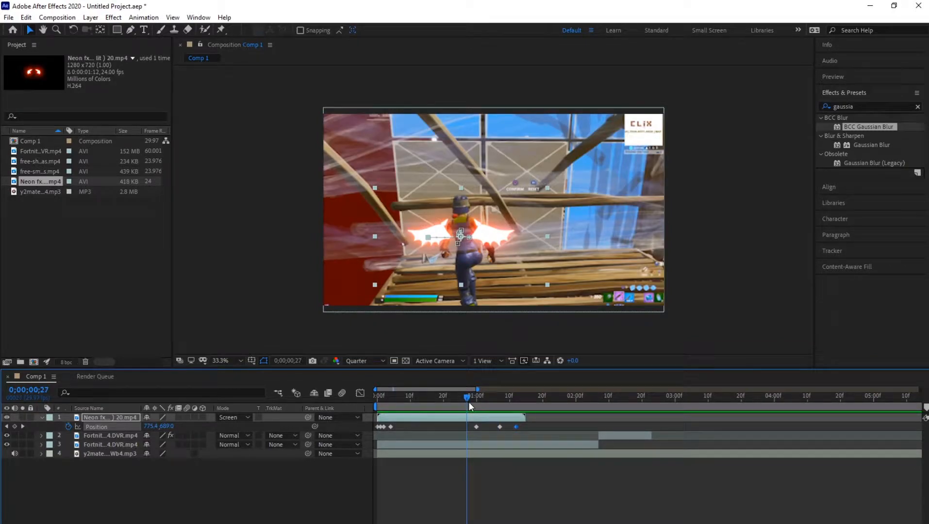
{"action": "key", "text": "s"}
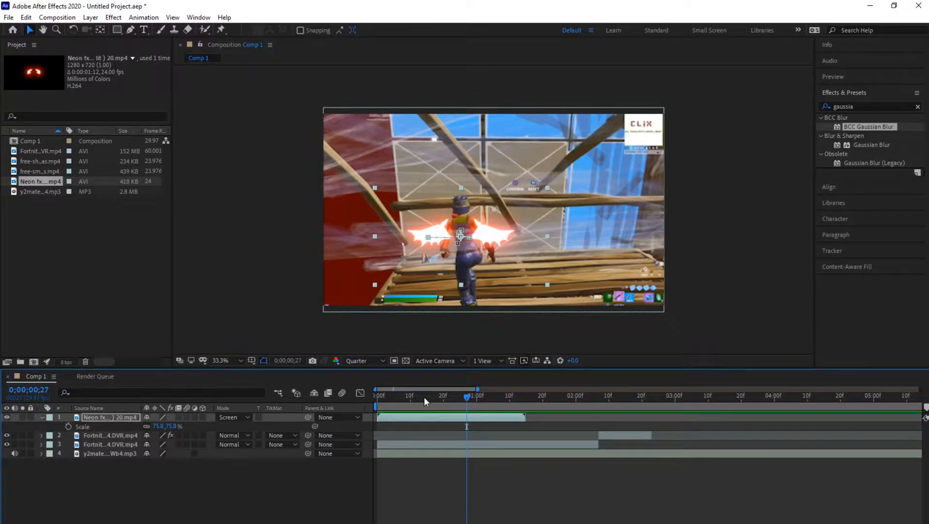
{"action": "left_click_drag", "start_coordinate": [423, 397], "coordinate": [359, 398]}
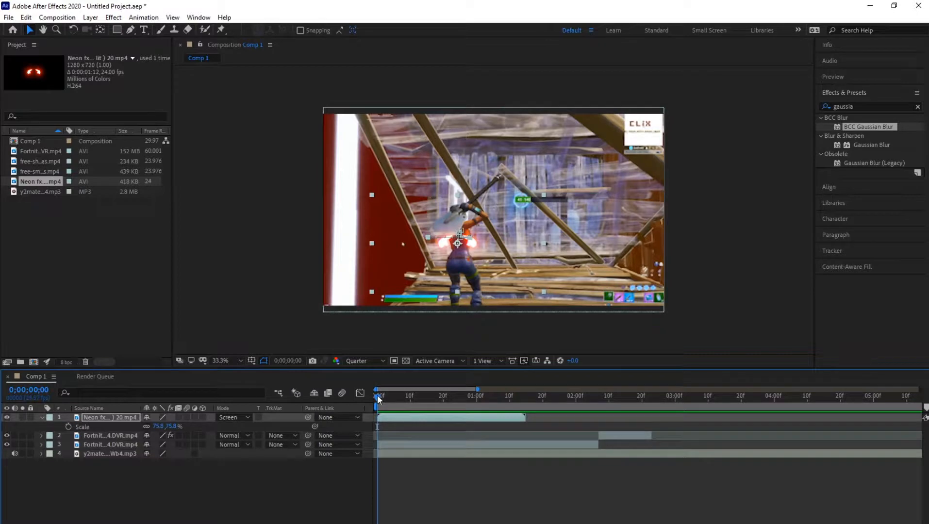
{"action": "left_click", "coordinate": [69, 426]}
{"action": "left_click_drag", "start_coordinate": [380, 406], "coordinate": [428, 399]}
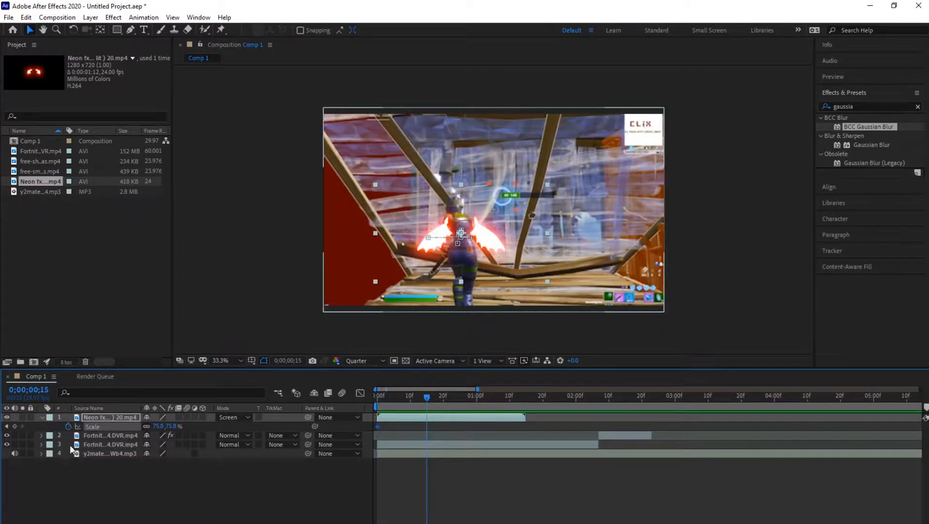
{"action": "left_click_drag", "start_coordinate": [159, 426], "coordinate": [148, 427]}
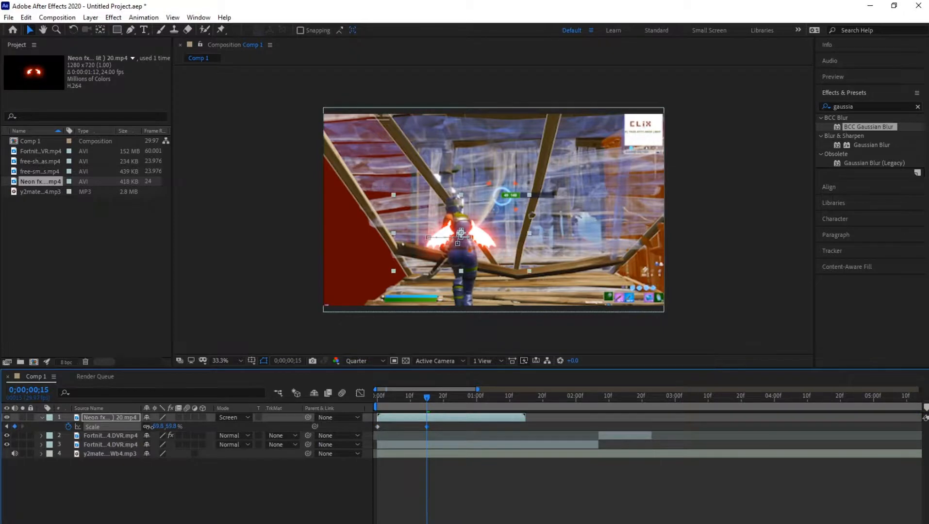
- Add a scale keyframe of 75% to the neon wings at 0;00;00;14, just before the smaller size
{"action": "left_click", "coordinate": [414, 396]}
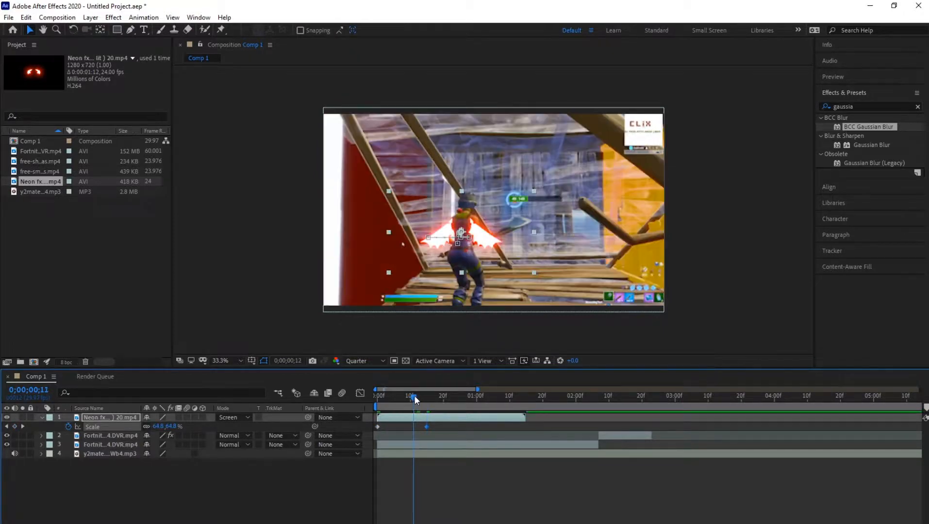
{"action": "left_click_drag", "start_coordinate": [414, 396], "coordinate": [423, 399]}
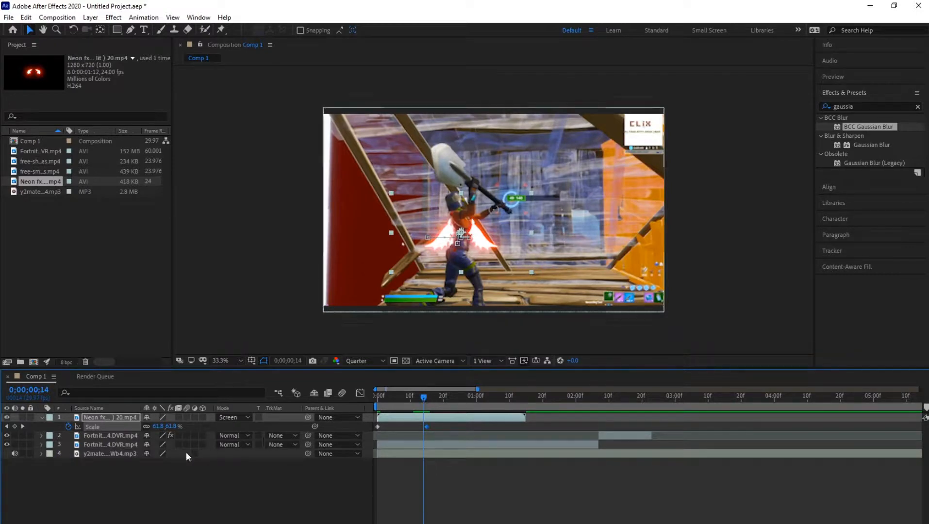
{"action": "left_click", "coordinate": [157, 427]}
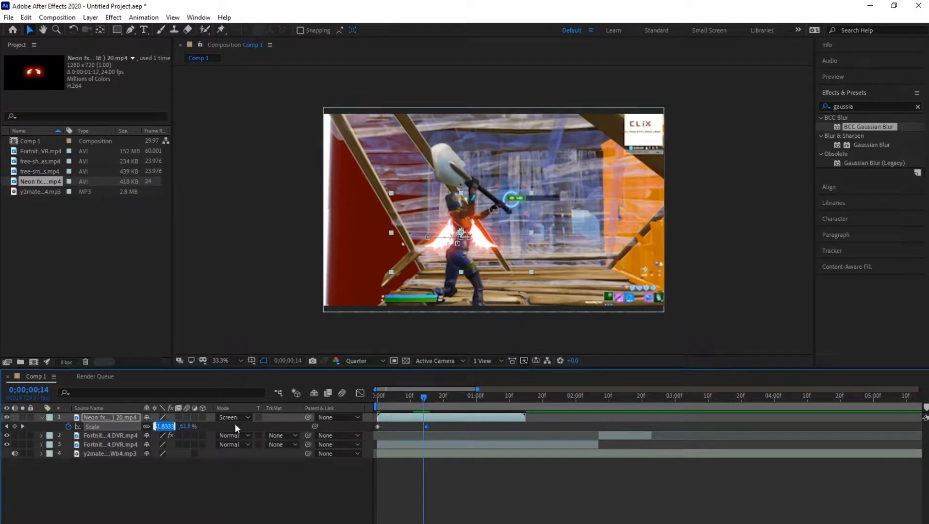
{"action": "type", "text": "75"}
{"action": "key", "text": "Return"}
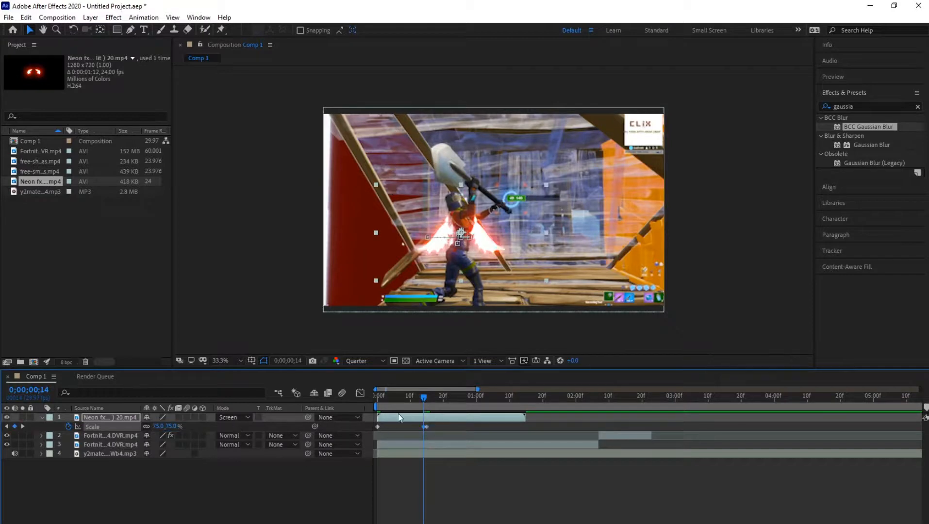
- Play the composition from 0;00;00;00 to review the wings' scale animation, stopping at 0;00;00;02
{"action": "left_click_drag", "start_coordinate": [422, 396], "coordinate": [362, 391]}
{"action": "key", "text": "space"}
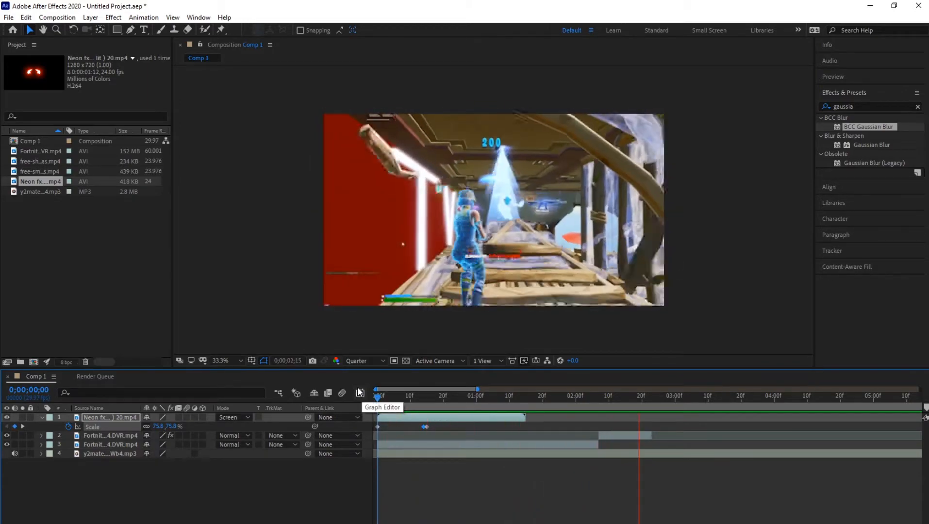
{"action": "left_click", "coordinate": [382, 397]}
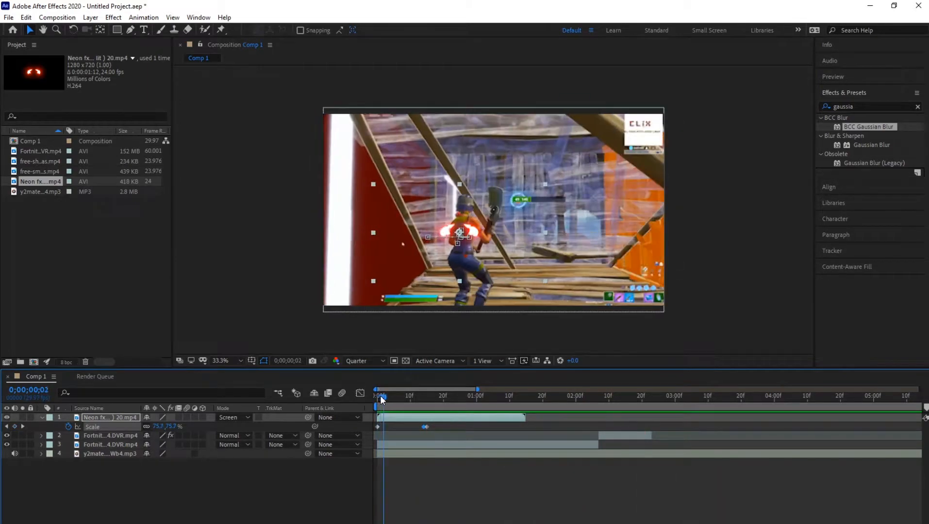
- Examine the wings' scale curve in the Graph Editor, and collapse the layer's properties
{"action": "left_click", "coordinate": [360, 393]}
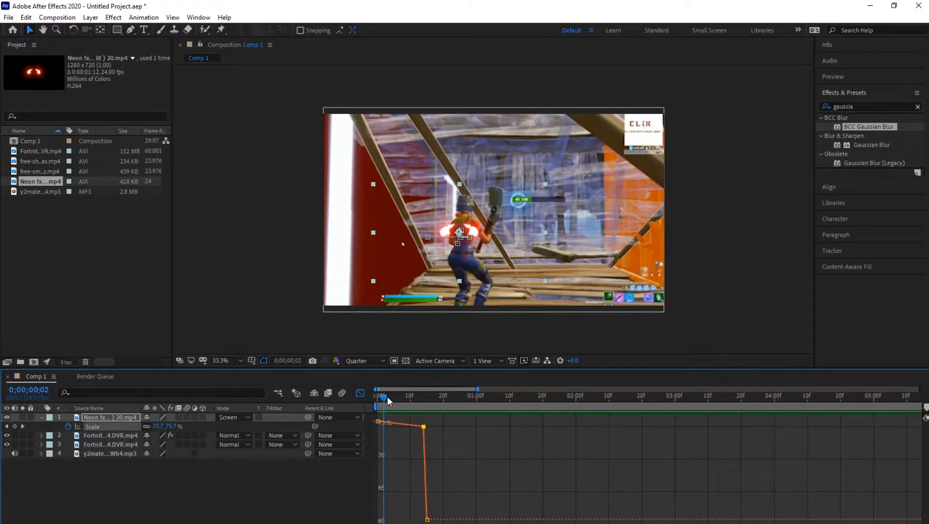
{"action": "left_click", "coordinate": [360, 394]}
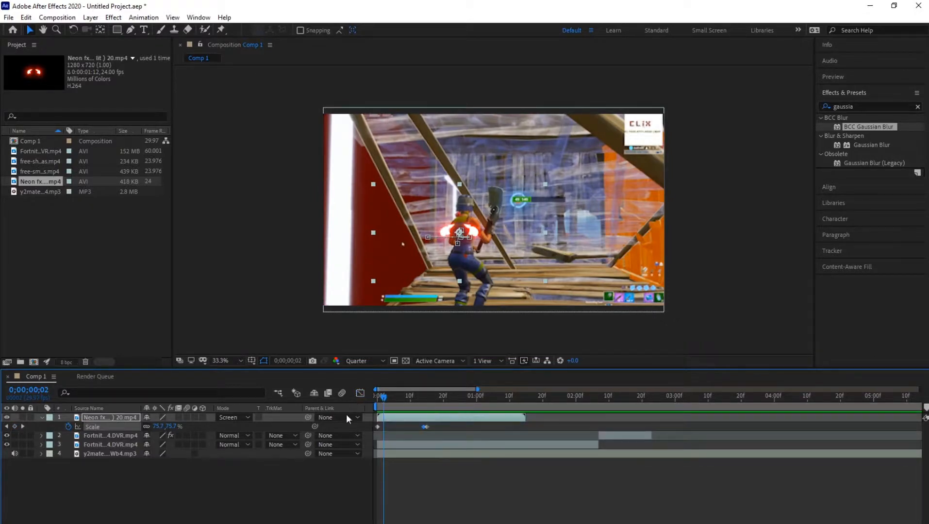
{"action": "left_click", "coordinate": [41, 417]}
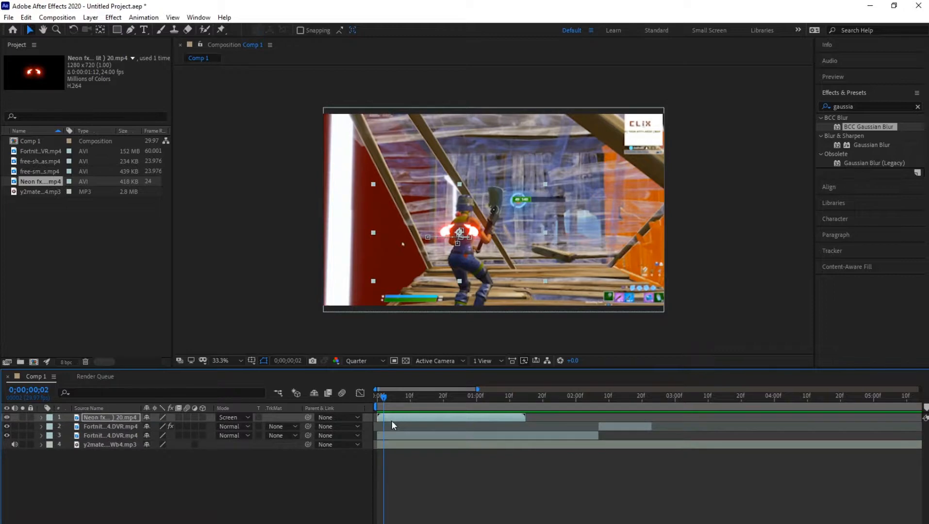
- Replay the whole composition, return to 0;00;00;00 and deselect the neon wings layer
{"action": "left_click_drag", "start_coordinate": [384, 402], "coordinate": [367, 396]}
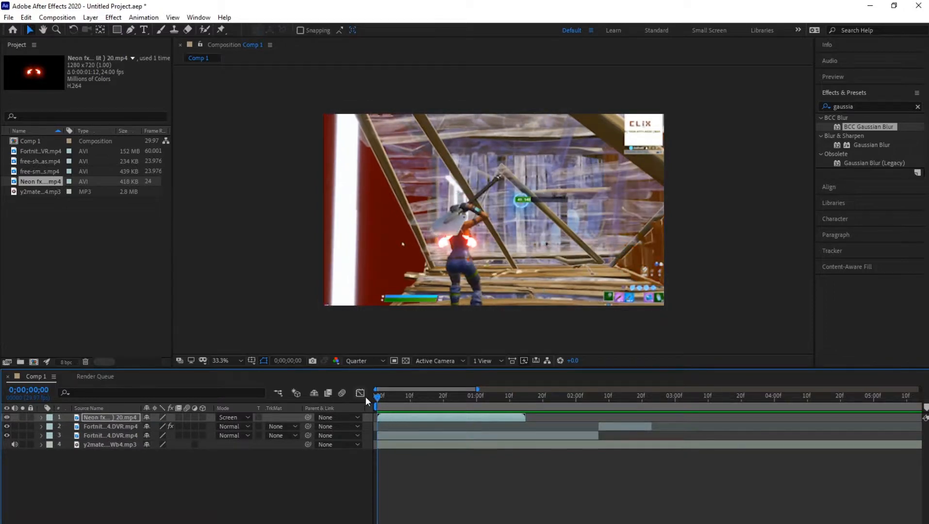
{"action": "key", "text": "space"}
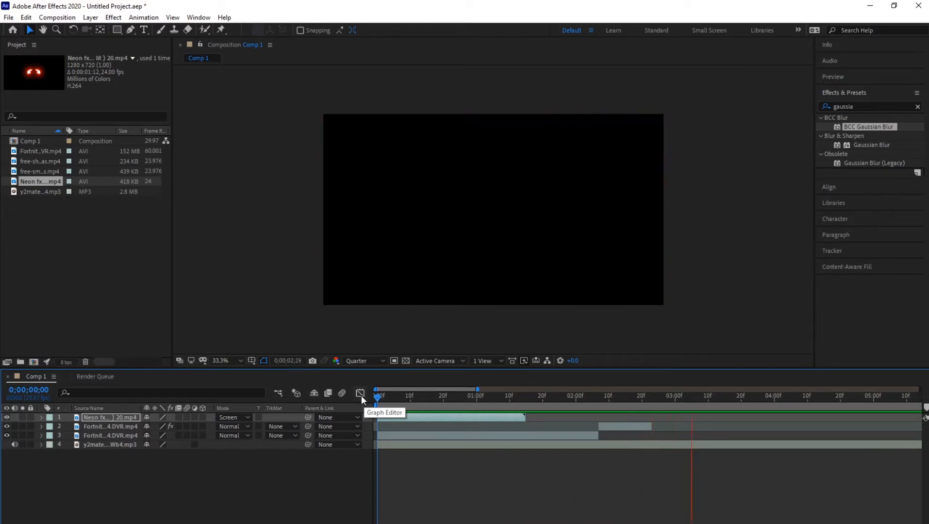
{"action": "left_click", "coordinate": [381, 398]}
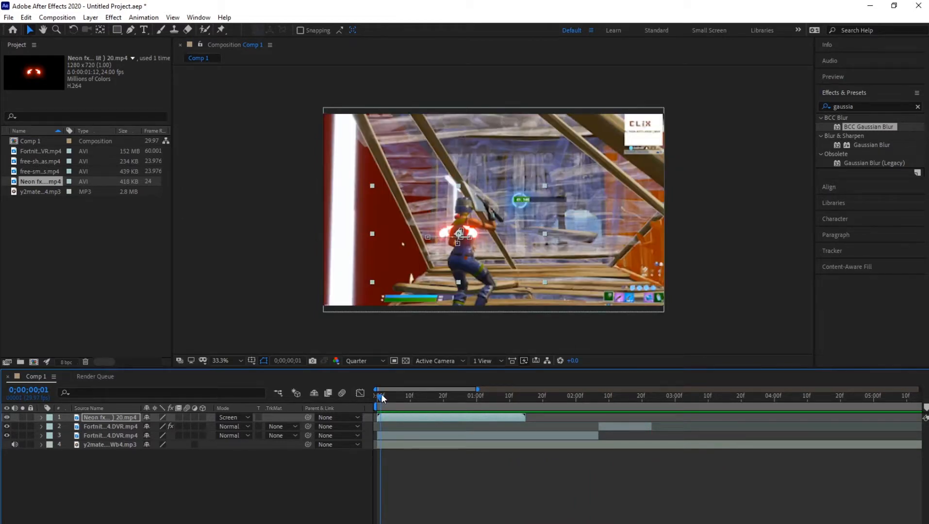
{"action": "left_click_drag", "start_coordinate": [382, 398], "coordinate": [379, 396]}
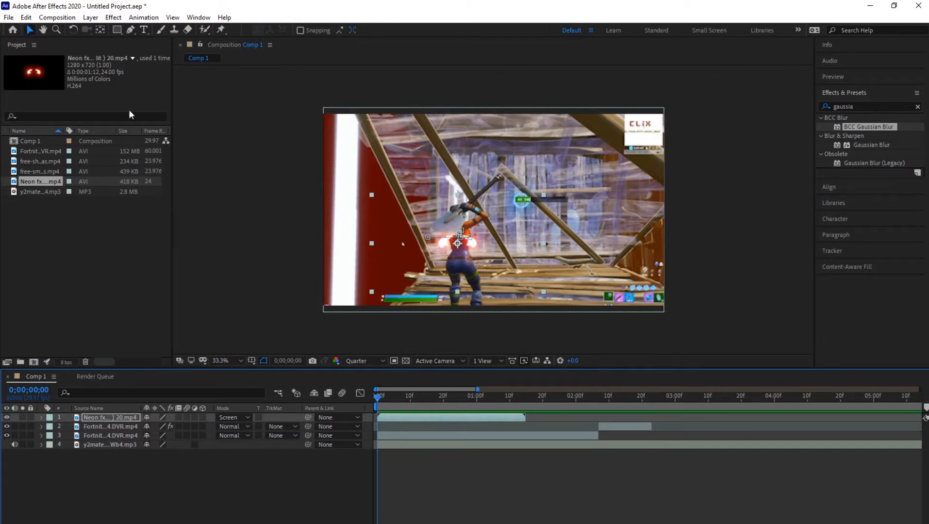
{"action": "left_click", "coordinate": [235, 155]}
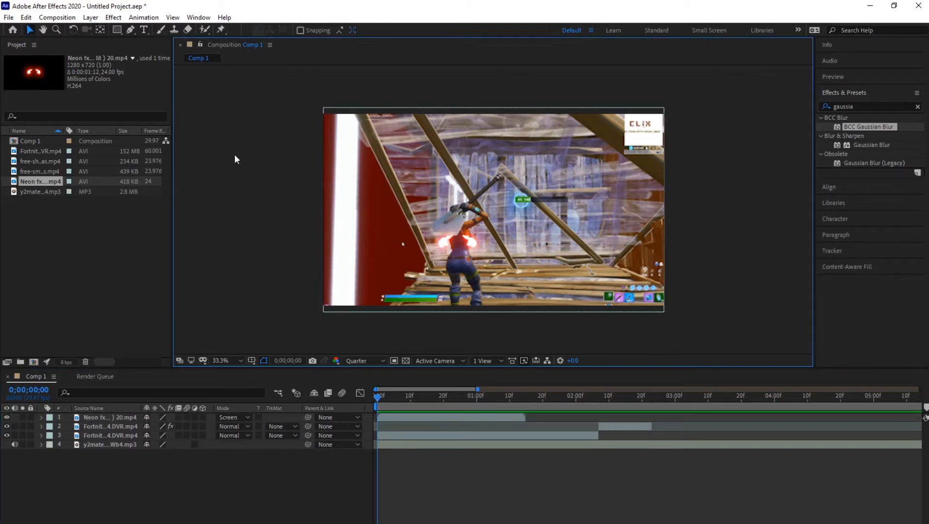
{"action": "left_click", "coordinate": [378, 399]}
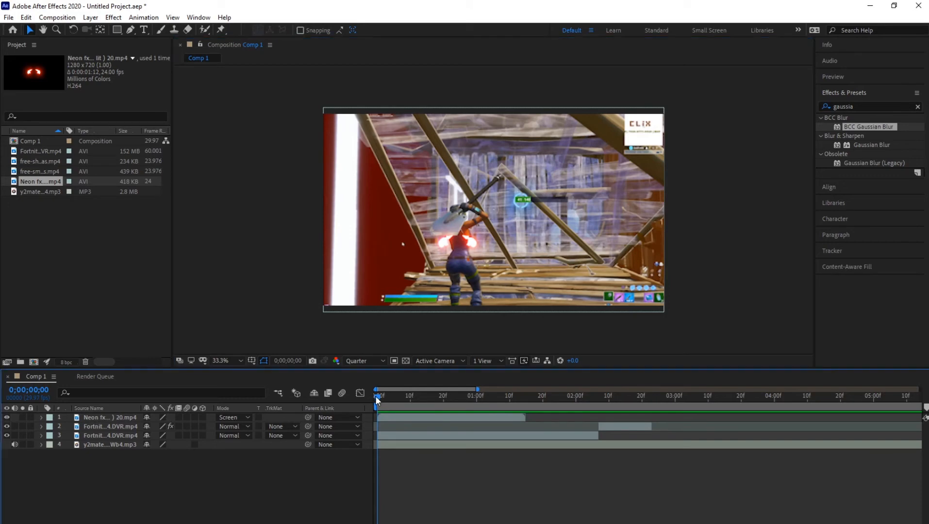